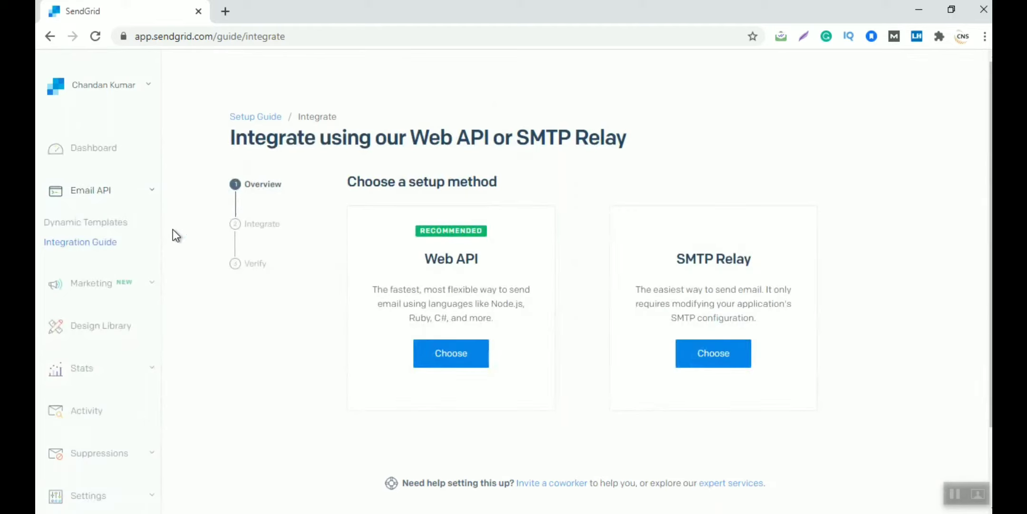
Expand Marketing and go to the Automations page
{"action": "left_click", "coordinate": [154, 289]}
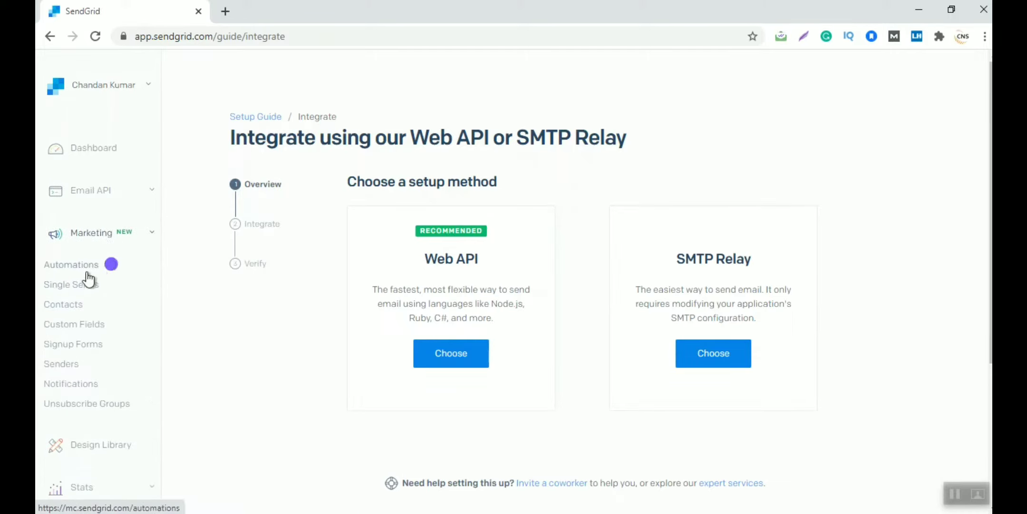
{"action": "left_click", "coordinate": [70, 270]}
{"action": "left_click", "coordinate": [71, 271]}
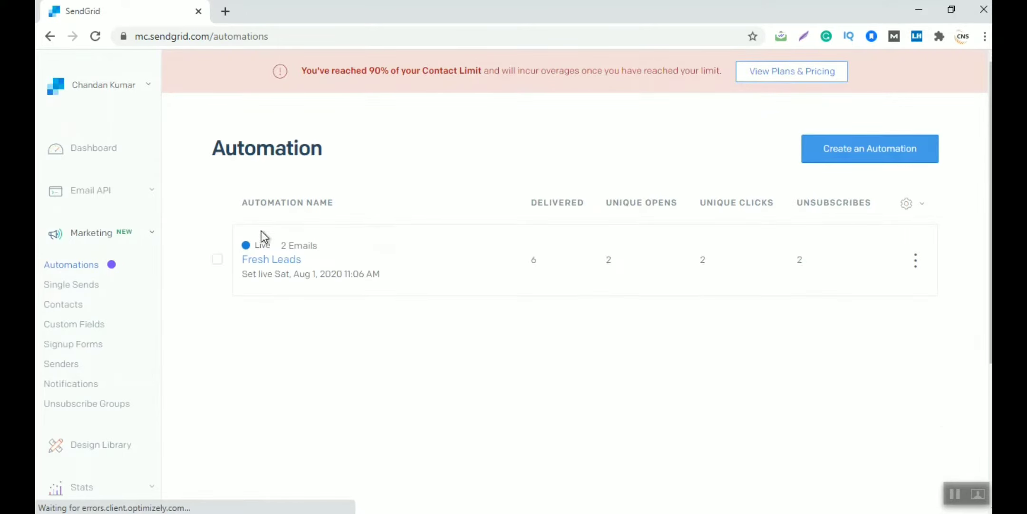
{"action": "left_click", "coordinate": [285, 267]}
{"action": "left_click_drag", "start_coordinate": [227, 143], "coordinate": [371, 136]}
Choose Create an Automation to reach the Welcome versus Custom type choice
{"action": "left_click", "coordinate": [371, 136]}
{"action": "left_click", "coordinate": [870, 156]}
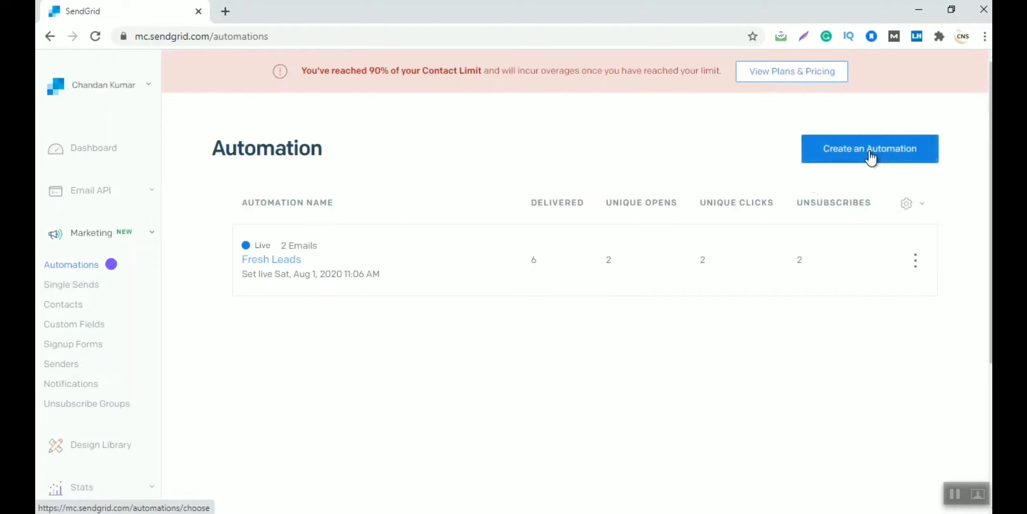
{"action": "left_click", "coordinate": [870, 156]}
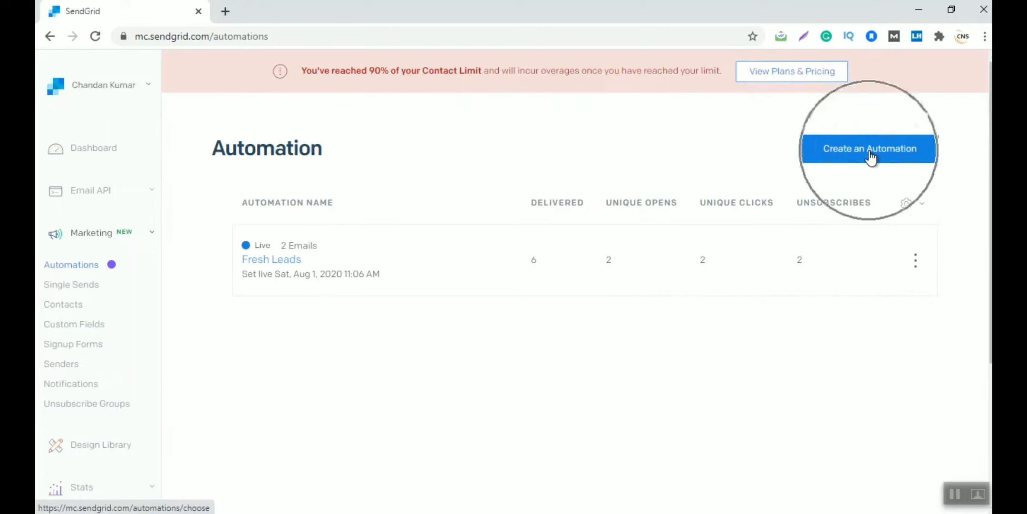
{"action": "left_click", "coordinate": [870, 156]}
{"action": "left_click", "coordinate": [870, 156]}
{"action": "left_click", "coordinate": [869, 151]}
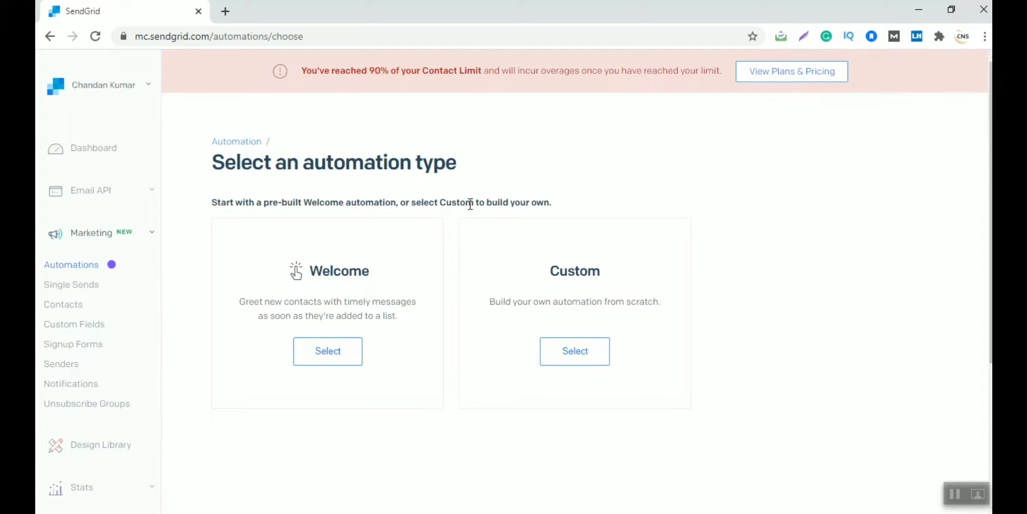
Select the Custom automation type to build from scratch
{"action": "left_click", "coordinate": [589, 351]}
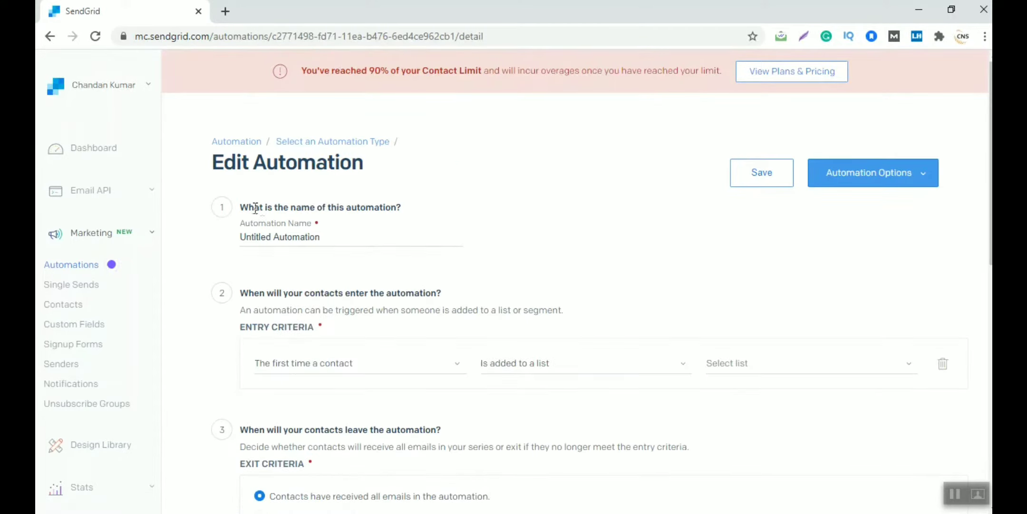
{"action": "left_click_drag", "start_coordinate": [257, 207], "coordinate": [379, 208]}
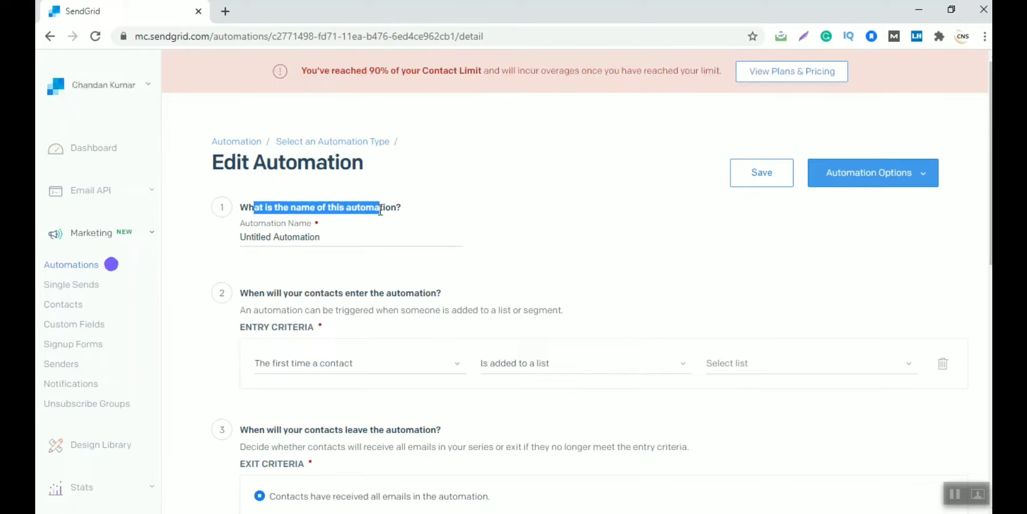
{"action": "left_click", "coordinate": [335, 232]}
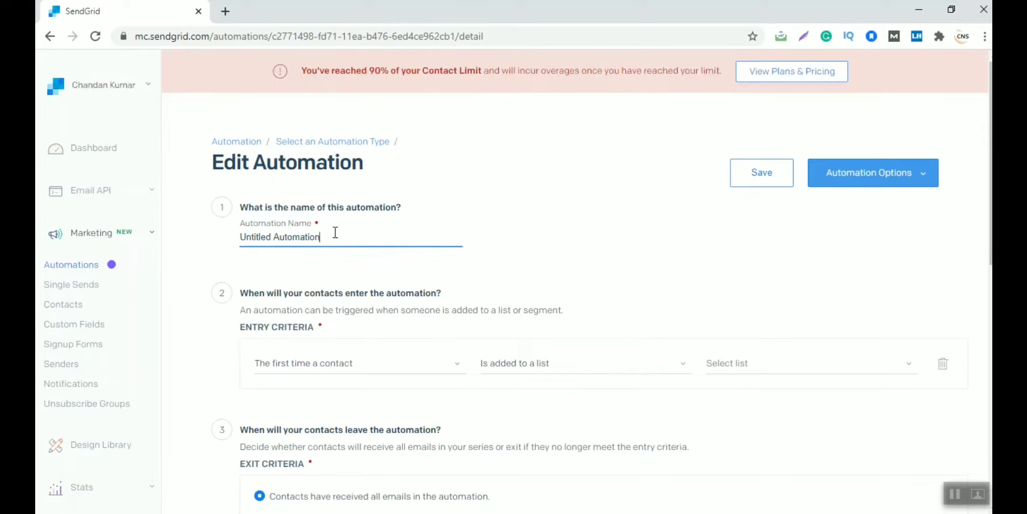
Replace 'Untitled Automation' with the name 'Leads Generation & Followup'
{"action": "key", "text": "ctrl+a"}
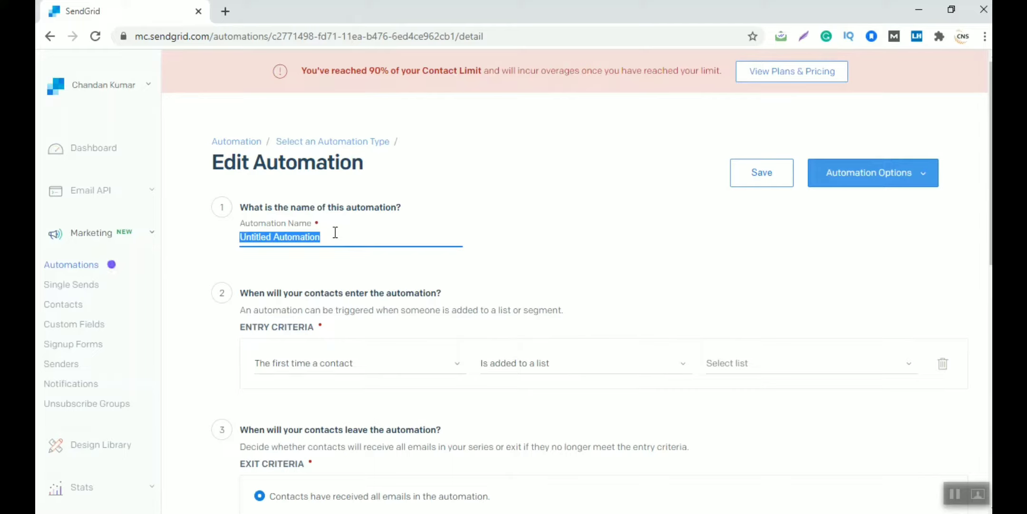
{"action": "type", "text": "Lead"}
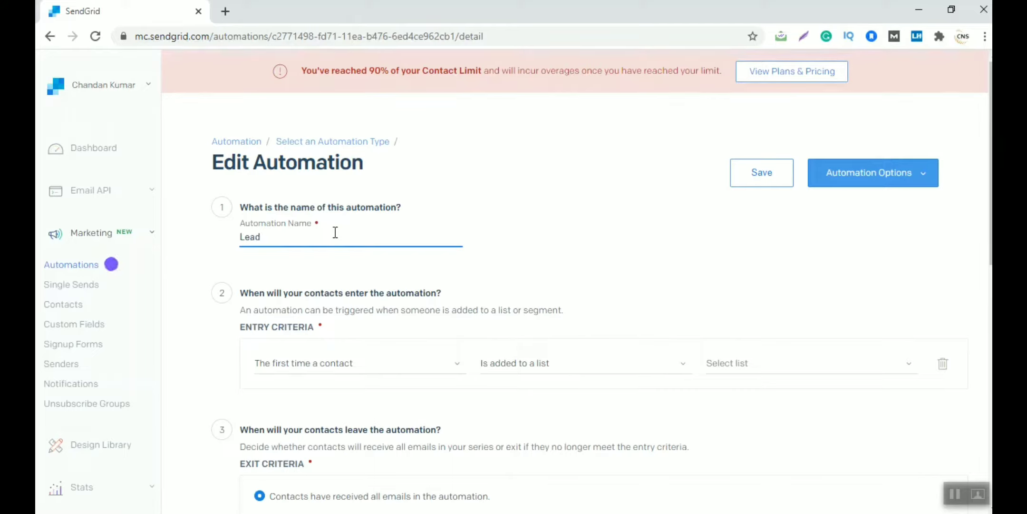
{"action": "type", "text": "s Generate"}
{"action": "key", "text": "BackSpace"}
{"action": "type", "text": "ion"}
{"action": "key", "text": "ctrl+z"}
{"action": "key", "text": "BackSpace"}
{"action": "key", "text": "BackSpace"}
{"action": "type", "text": "tion & F0"}
{"action": "key", "text": "BackSpace"}
{"action": "type", "text": "oluo"}
{"action": "key", "text": "BackSpace"}
{"action": "key", "text": "BackSpace"}
{"action": "type", "text": "lowup"}
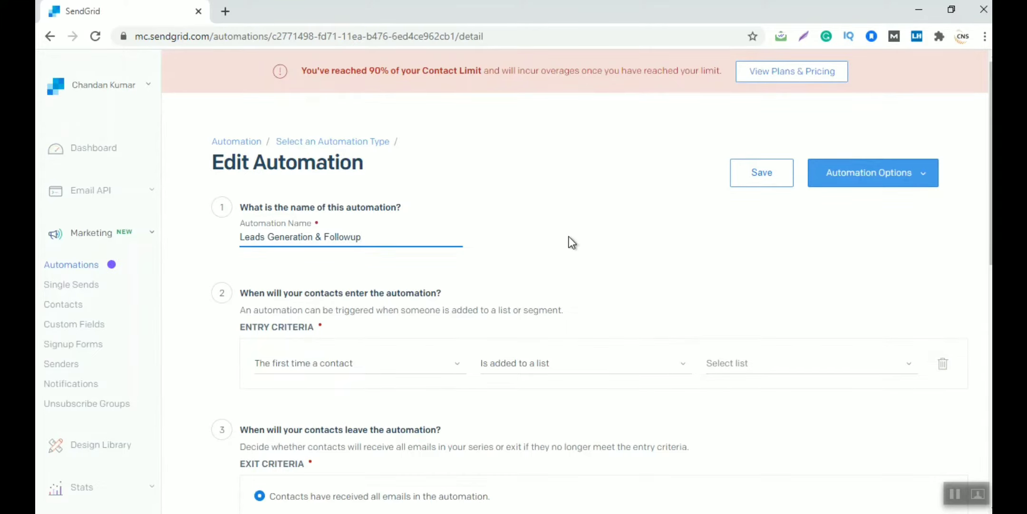
{"action": "left_click", "coordinate": [569, 237]}
{"action": "scroll", "coordinate": [569, 236], "scroll_direction": "down", "scroll_amount": 2}
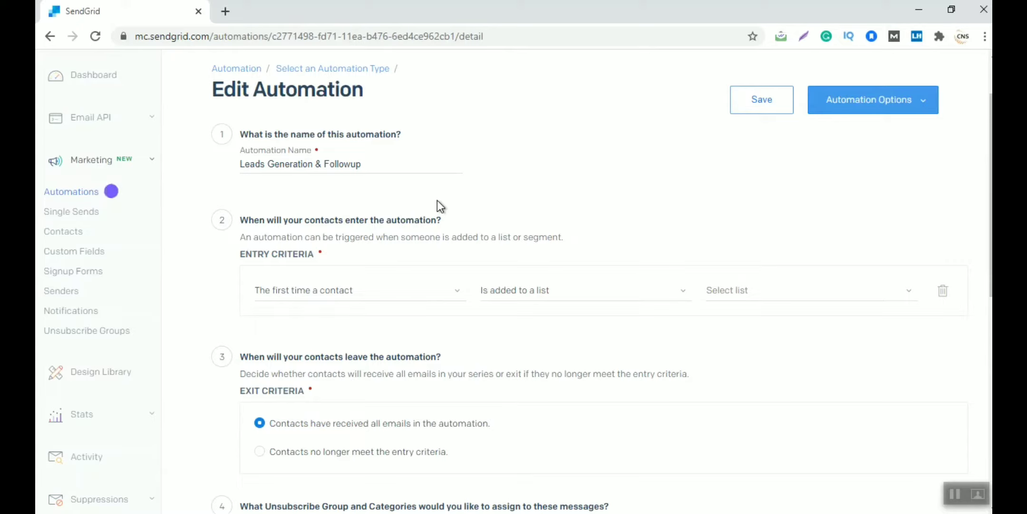
Set entry criteria to 'The first time a contact' 'Is added to a list'
{"action": "left_click", "coordinate": [299, 294]}
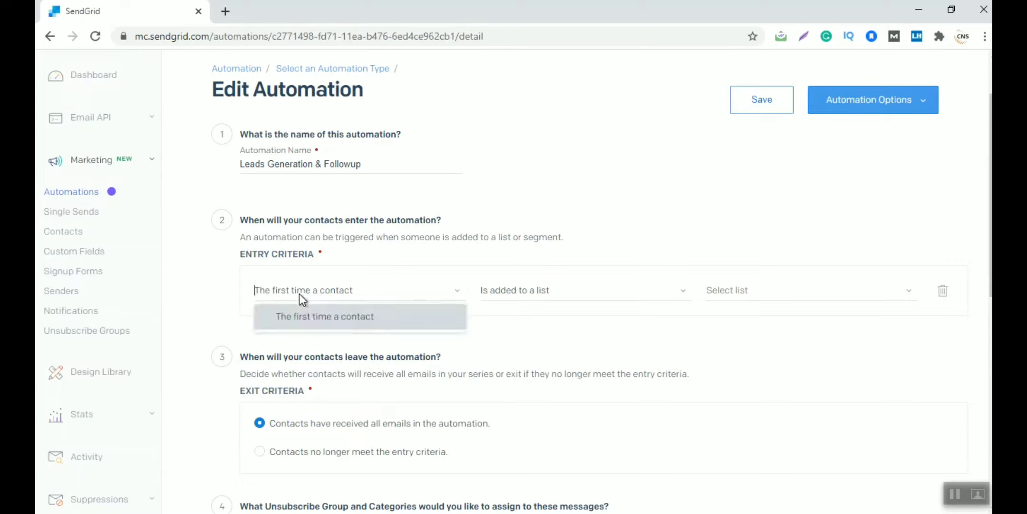
{"action": "left_click", "coordinate": [346, 326]}
{"action": "left_click", "coordinate": [577, 289]}
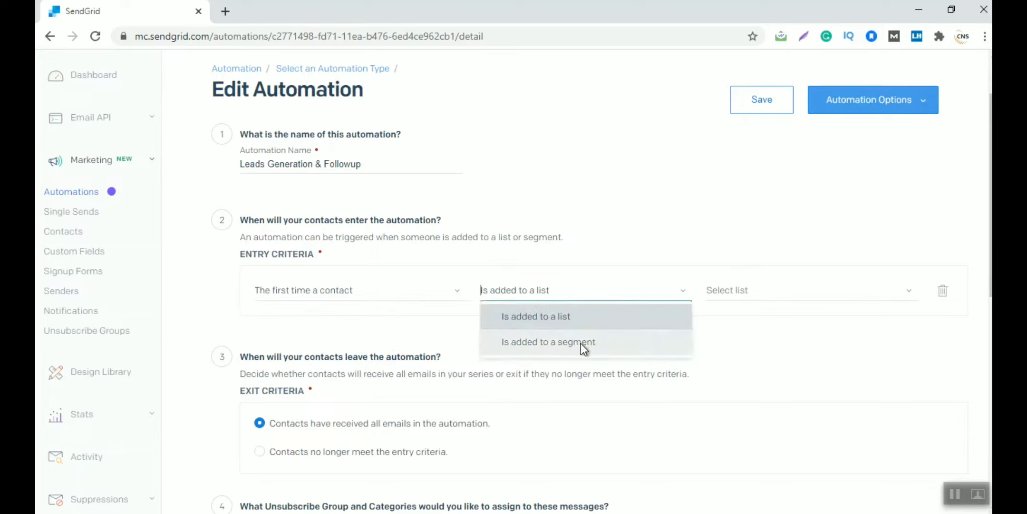
{"action": "left_click", "coordinate": [530, 320]}
Create and save a new trigger list named 'Lead Generation & Automation'
{"action": "left_click", "coordinate": [729, 293]}
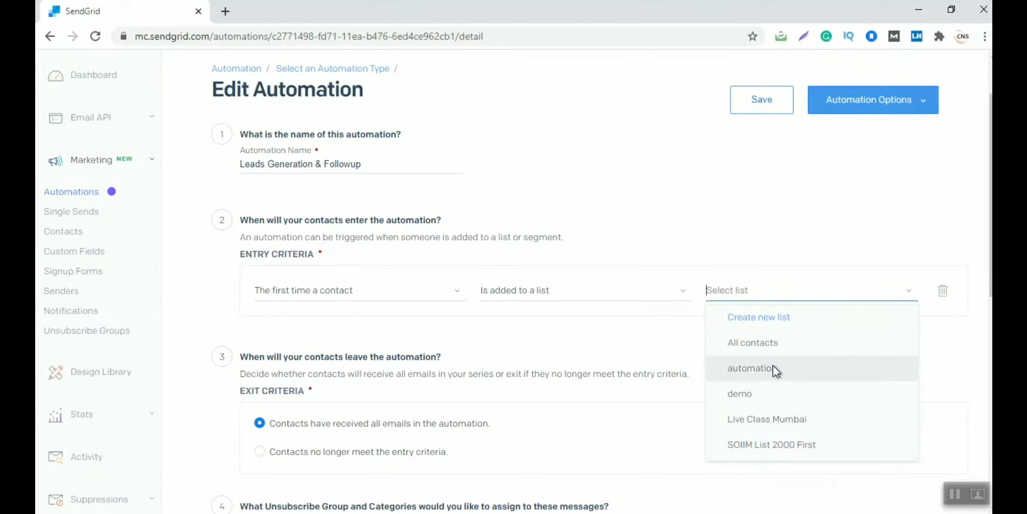
{"action": "left_click", "coordinate": [763, 318]}
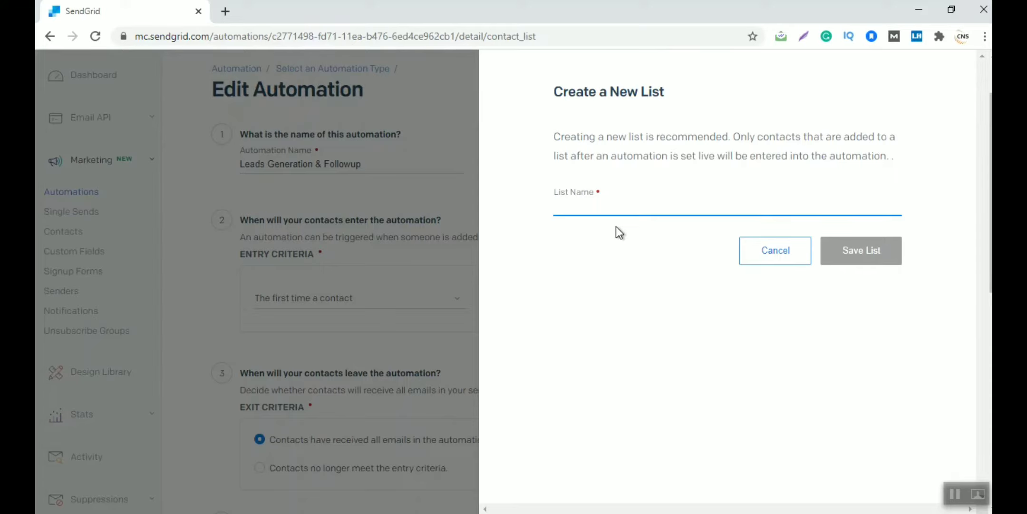
{"action": "type", "text": "Lead Generati"}
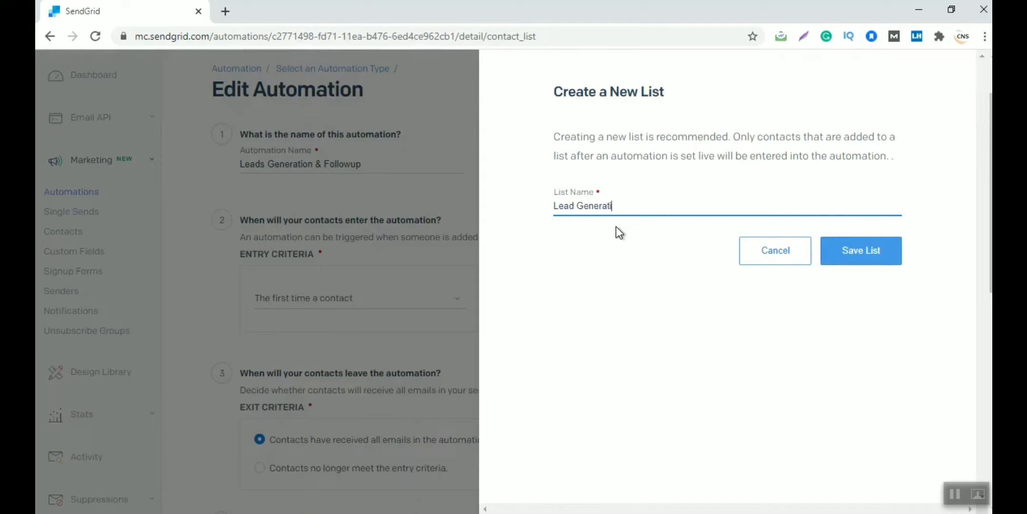
{"action": "type", "text": "on & Automa"}
{"action": "key", "text": "BackSpace"}
{"action": "type", "text": "ation"}
{"action": "left_click", "coordinate": [839, 252]}
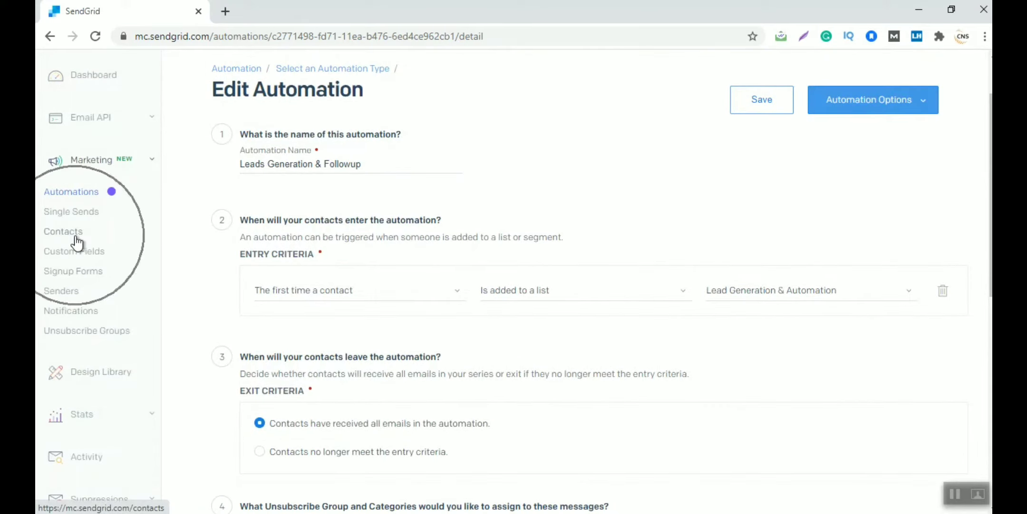
Set exit criteria to 'Contacts have received all emails'
{"action": "scroll", "coordinate": [419, 344], "scroll_direction": "down", "scroll_amount": 3}
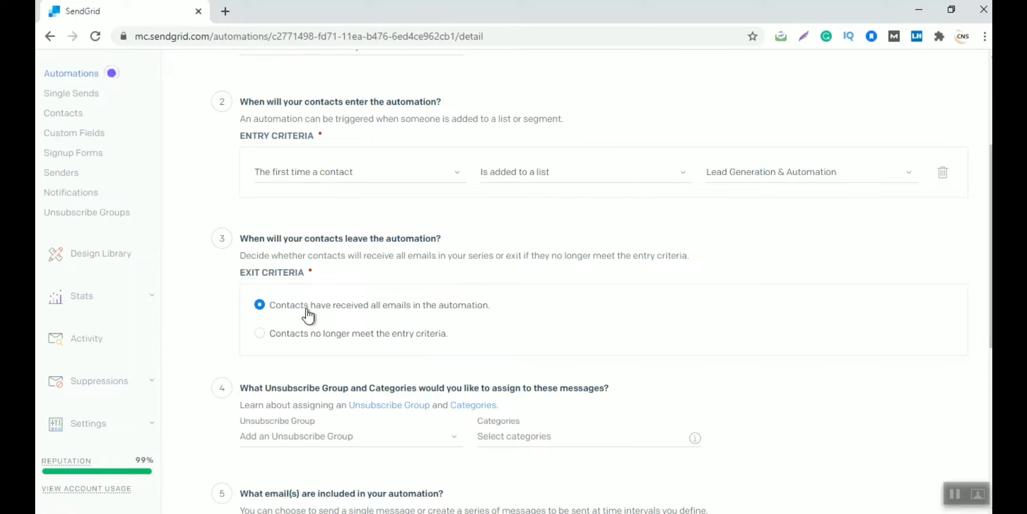
{"action": "left_click", "coordinate": [260, 333]}
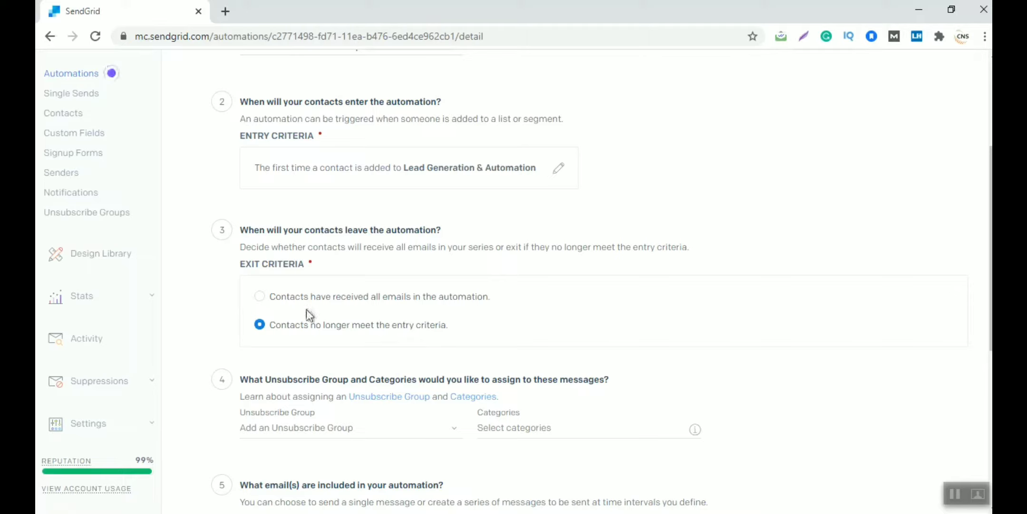
{"action": "left_click", "coordinate": [259, 298]}
{"action": "left_click_drag", "start_coordinate": [414, 168], "coordinate": [512, 236]}
{"action": "left_click", "coordinate": [476, 253]}
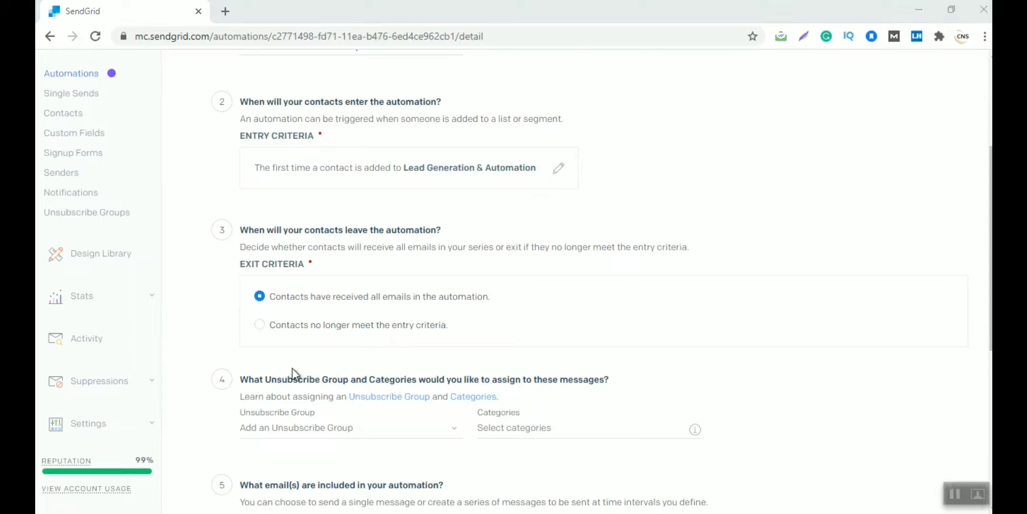
{"action": "scroll", "coordinate": [230, 347], "scroll_direction": "down", "scroll_amount": 3}
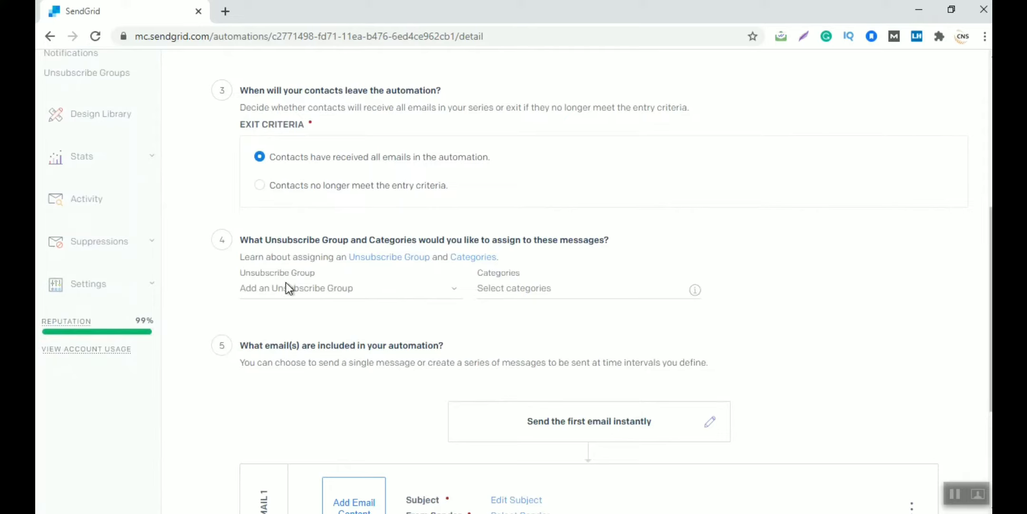
Assign the Global Unsubscribe group, leave categories empty, and open the first email's send time
{"action": "left_click", "coordinate": [296, 290]}
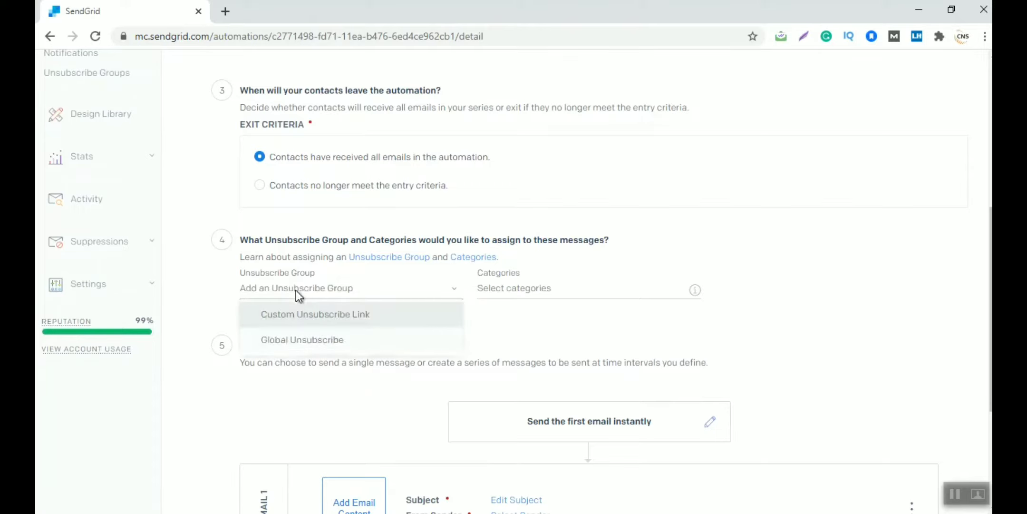
{"action": "left_click", "coordinate": [292, 347]}
{"action": "left_click", "coordinate": [514, 288]}
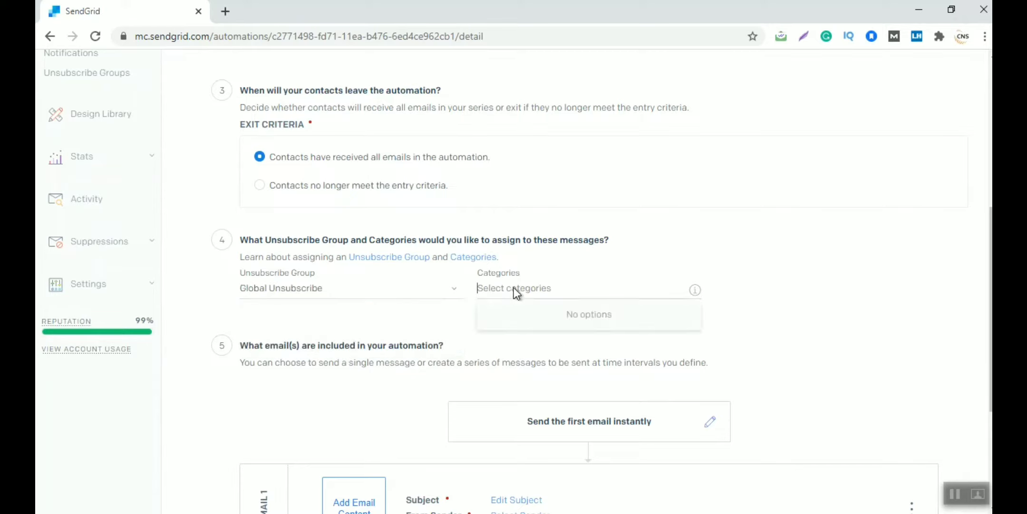
{"action": "left_click", "coordinate": [336, 342]}
{"action": "scroll", "coordinate": [337, 343], "scroll_direction": "down", "scroll_amount": 2}
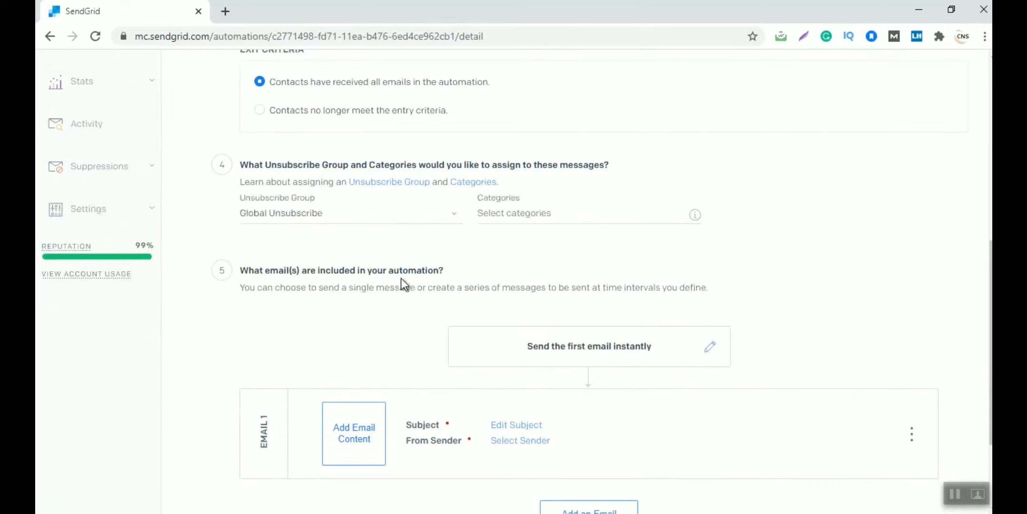
{"action": "scroll", "coordinate": [366, 309], "scroll_direction": "down", "scroll_amount": 3}
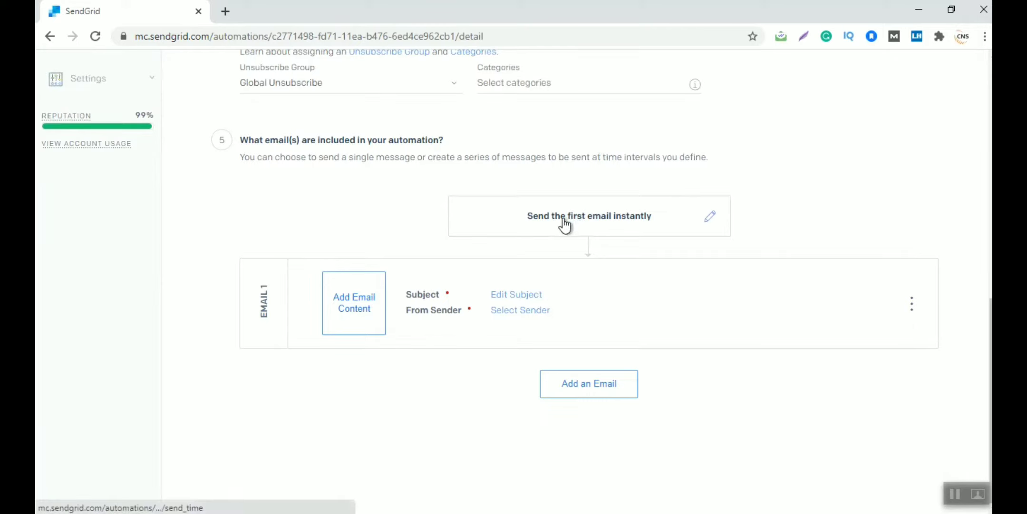
{"action": "left_click", "coordinate": [709, 223]}
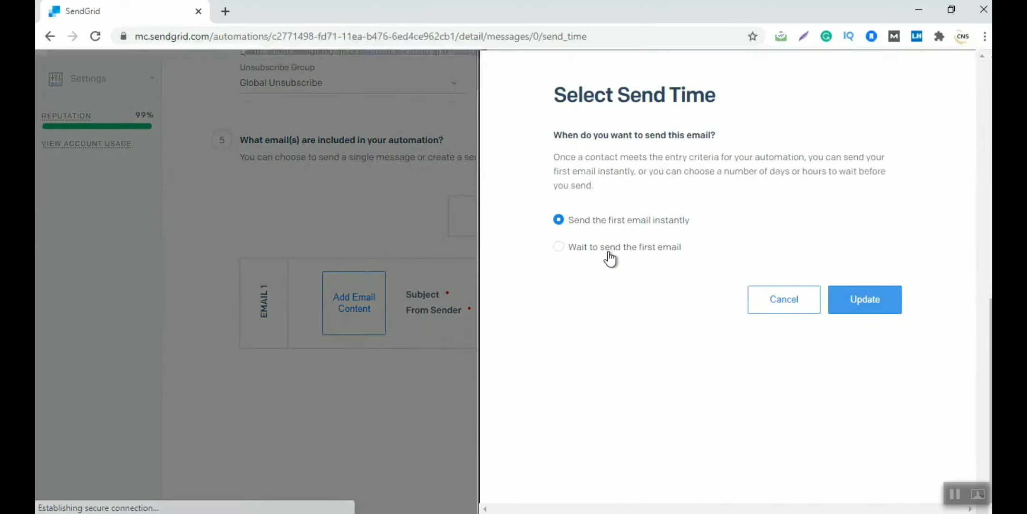
Switch the first email from a days-based wait to 'Send the first email instantly' and update
{"action": "left_click", "coordinate": [609, 252]}
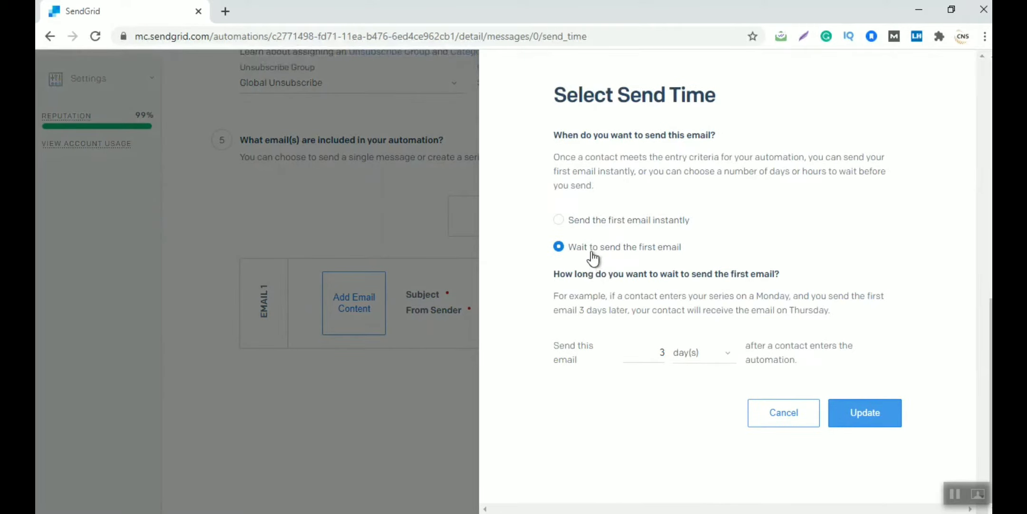
{"action": "left_click", "coordinate": [674, 347]}
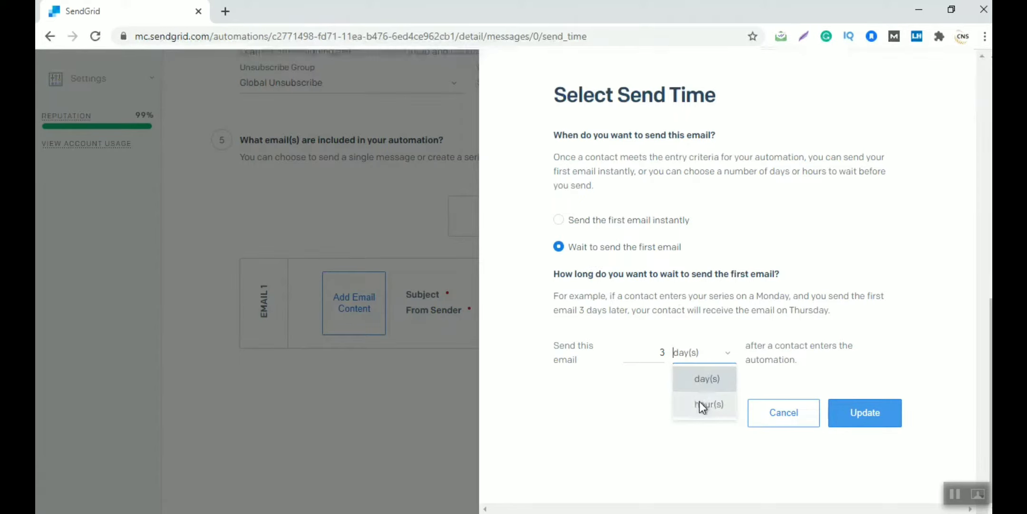
{"action": "left_click", "coordinate": [614, 400]}
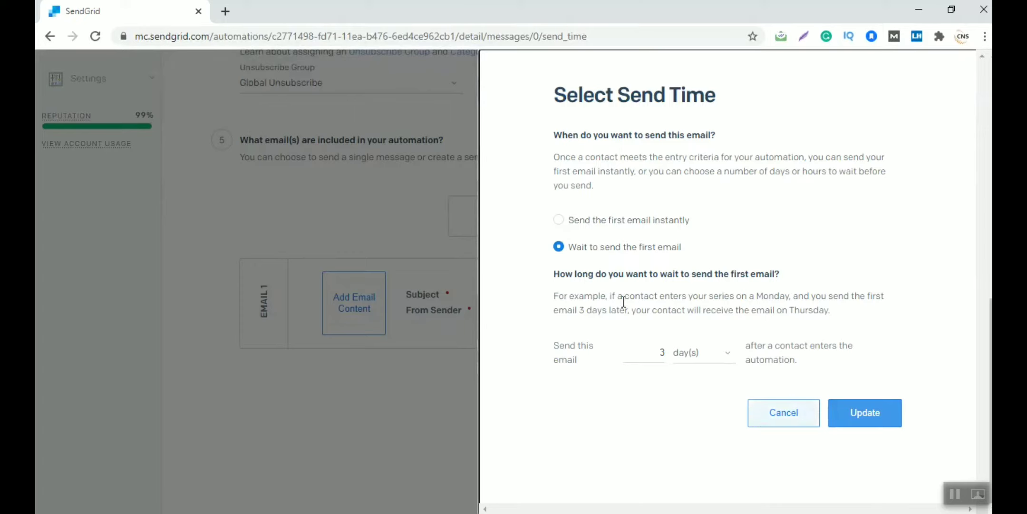
{"action": "left_click", "coordinate": [561, 220]}
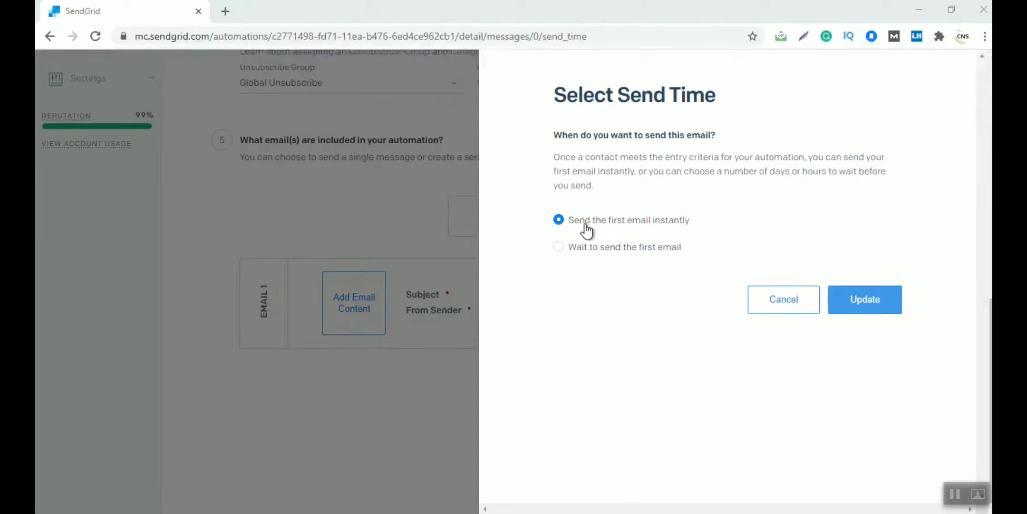
{"action": "left_click", "coordinate": [864, 299]}
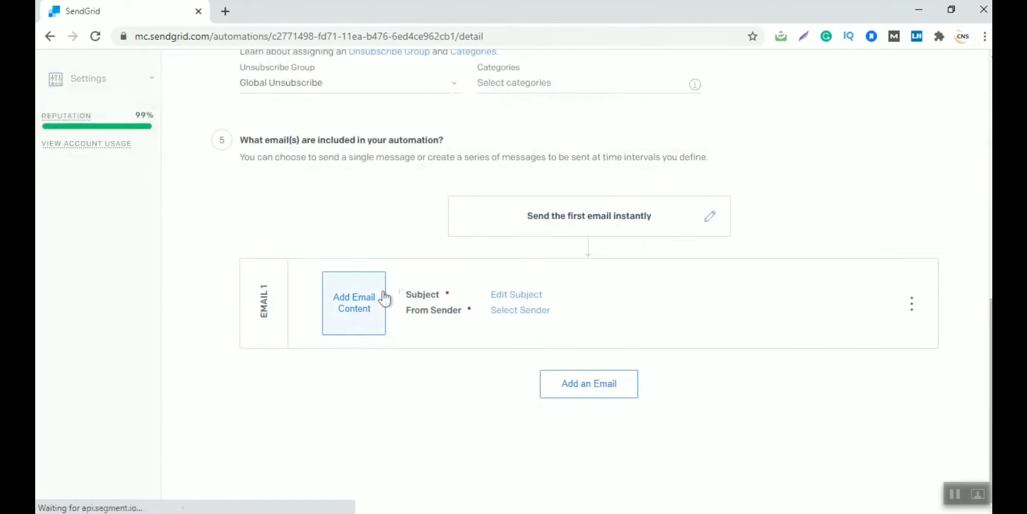
Give Email 1 the subject 'Welcome to SOIIM Edutech India'
{"action": "left_click", "coordinate": [525, 314]}
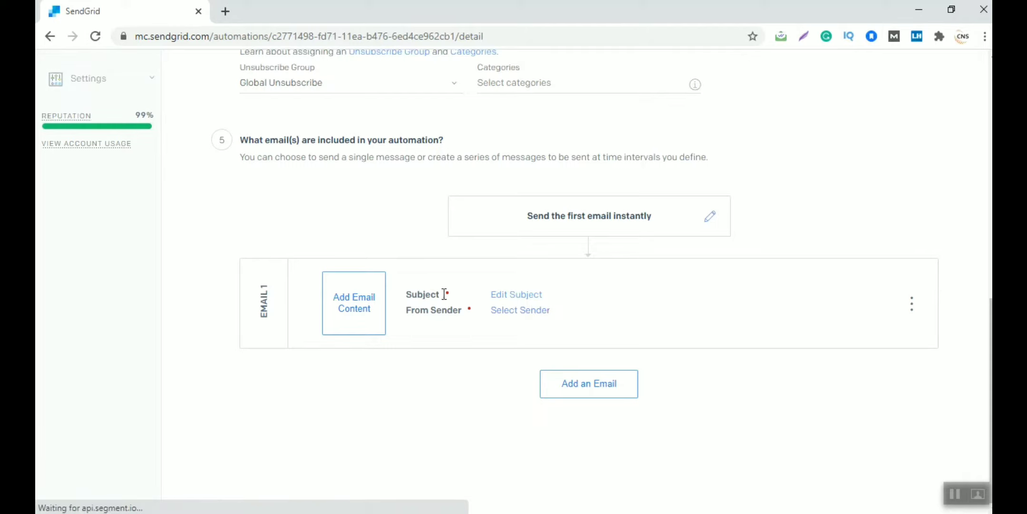
{"action": "left_click", "coordinate": [524, 297]}
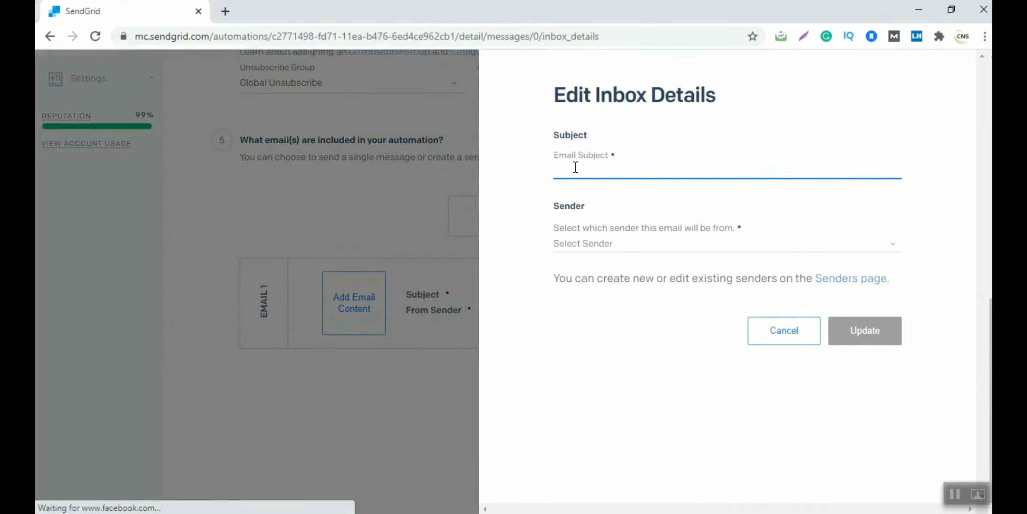
{"action": "type", "text": "WElc"}
{"action": "key", "text": "BackSpace"}
{"action": "key", "text": "BackSpace"}
{"action": "key", "text": "BackSpace"}
{"action": "key", "text": "BackSpace"}
{"action": "type", "text": "WElelc"}
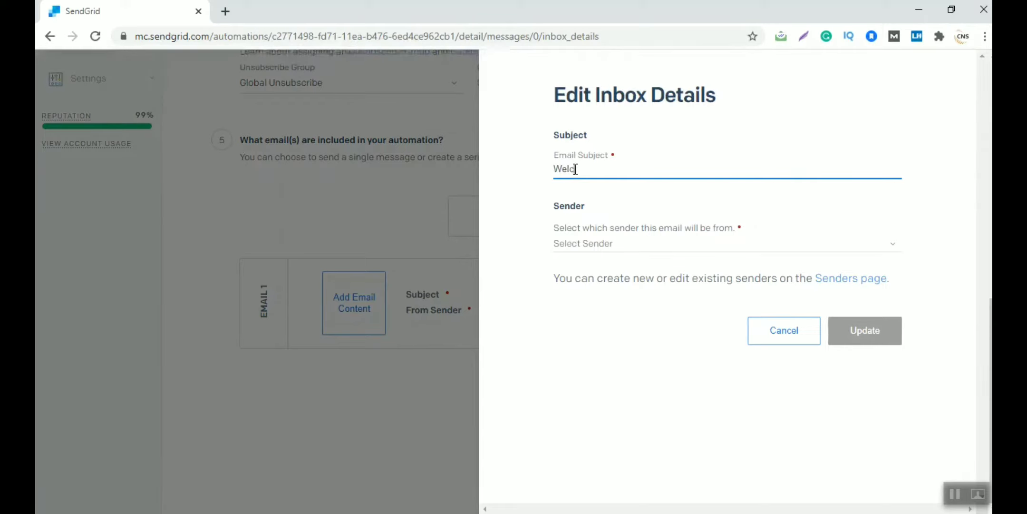
{"action": "type", "text": "ome to SOIIM Ec"}
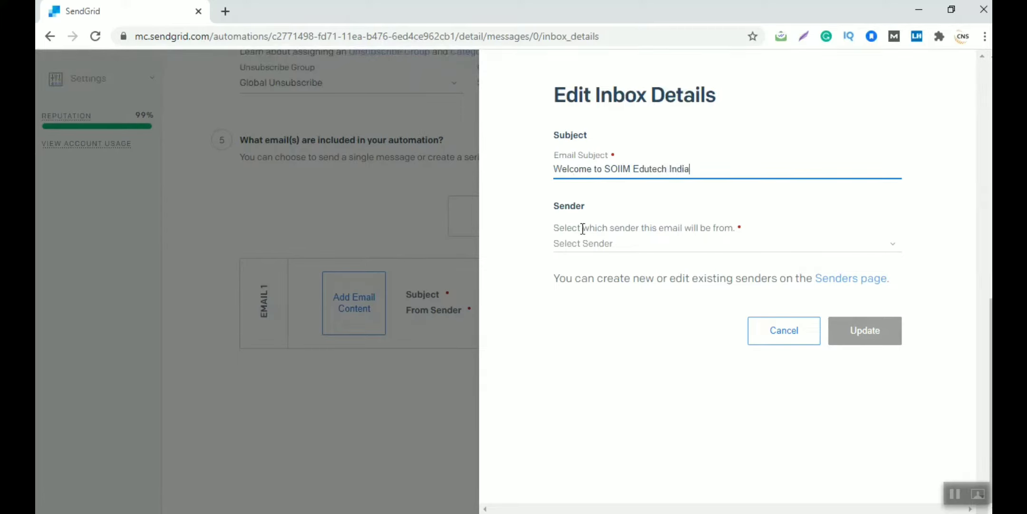
Set SOIIM Digital Marketing as Email 1's sender, save, and start adding content
{"action": "left_click", "coordinate": [585, 243]}
{"action": "left_click", "coordinate": [610, 269]}
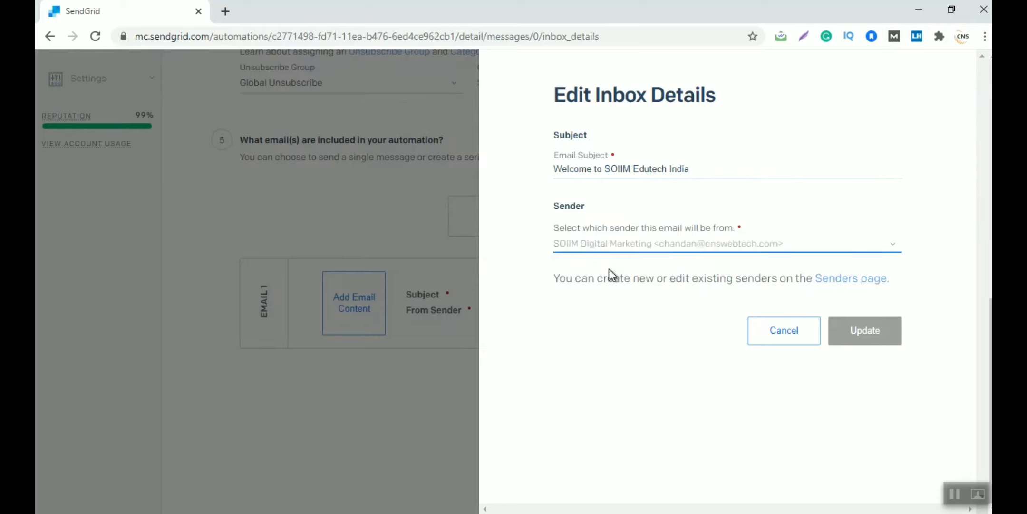
{"action": "left_click", "coordinate": [861, 337]}
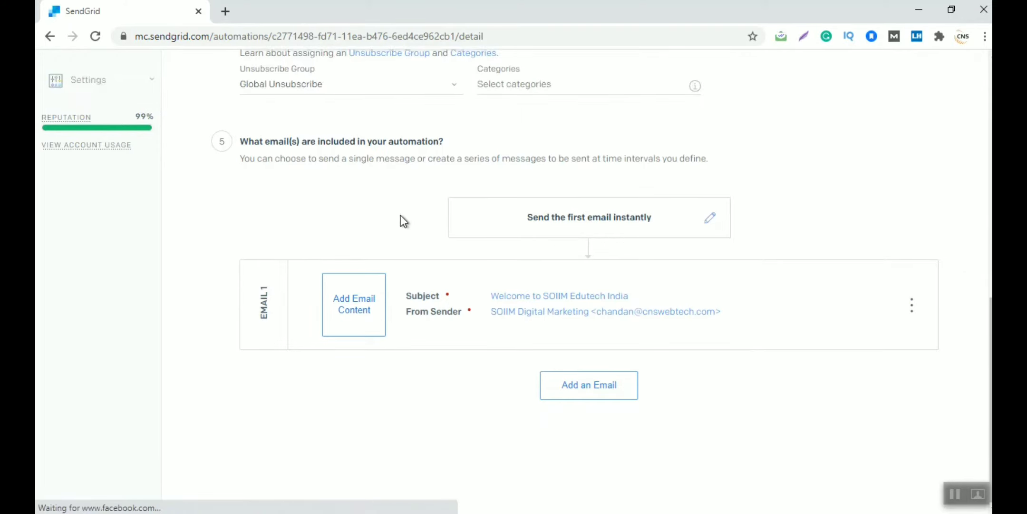
{"action": "scroll", "coordinate": [400, 215], "scroll_direction": "up", "scroll_amount": 5}
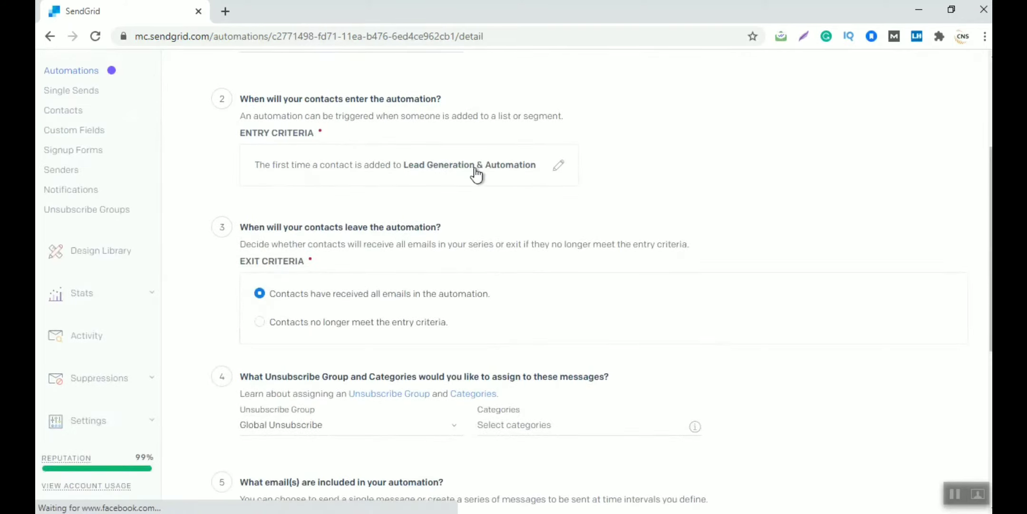
{"action": "scroll", "coordinate": [542, 276], "scroll_direction": "down", "scroll_amount": 5}
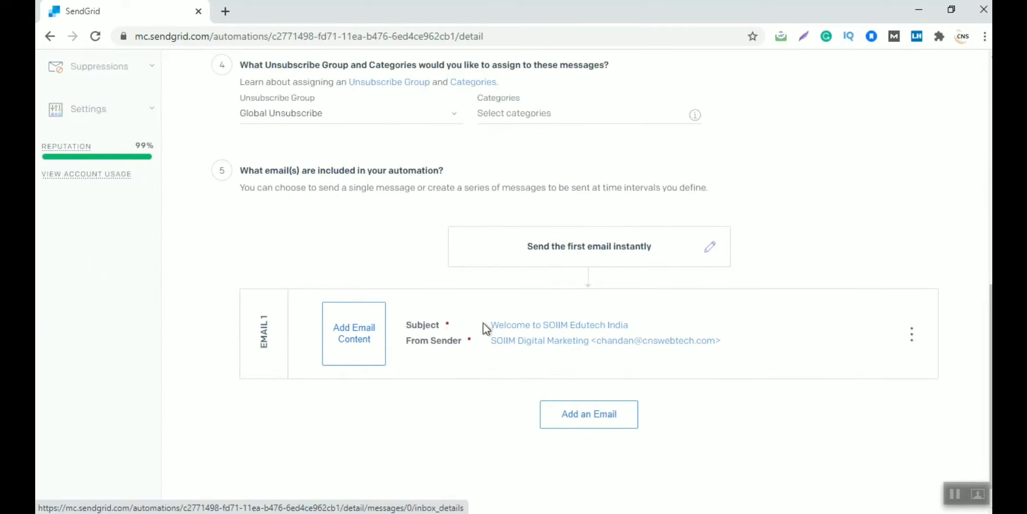
{"action": "left_click", "coordinate": [371, 342]}
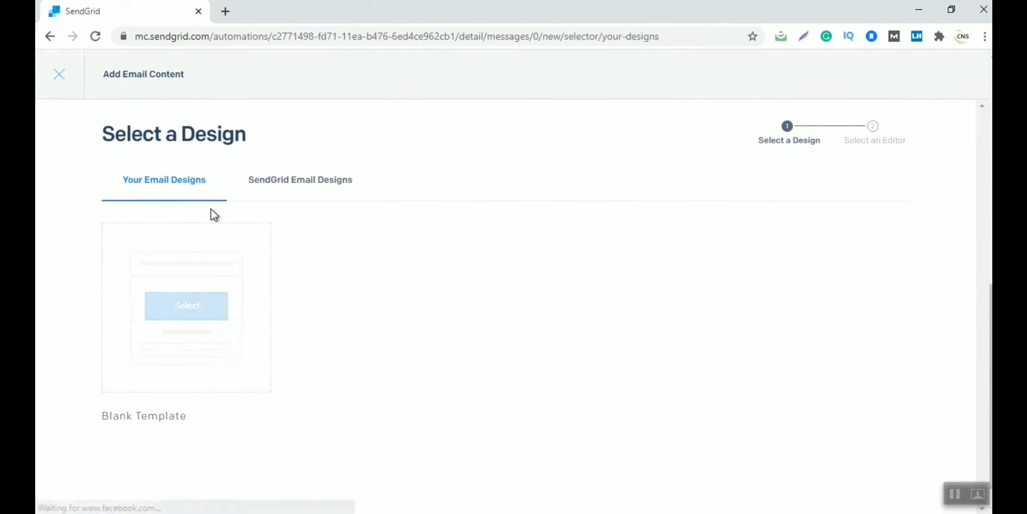
Browse the SendGrid Email Designs gallery and pick the Ingrid & Anders 3 template
{"action": "mouse_move", "coordinate": [184, 295]}
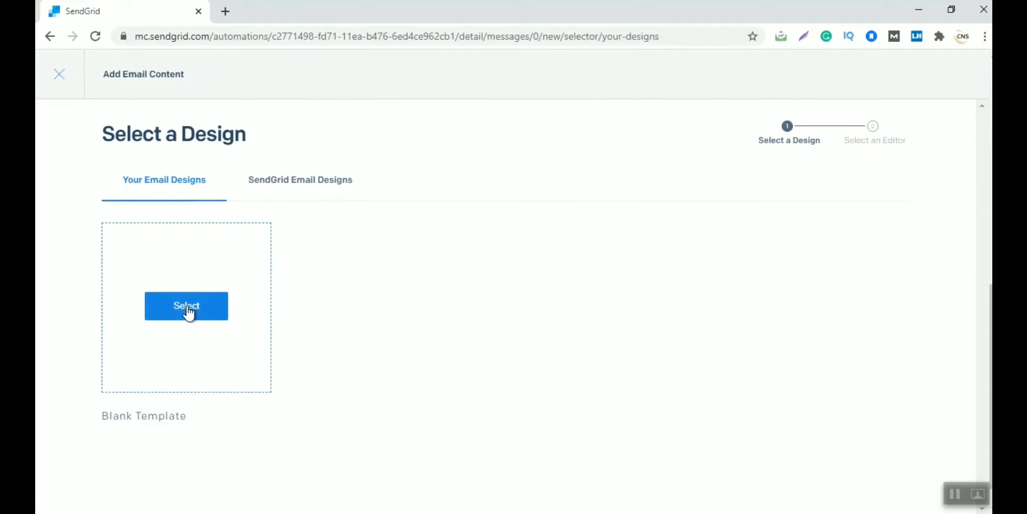
{"action": "left_click", "coordinate": [303, 180]}
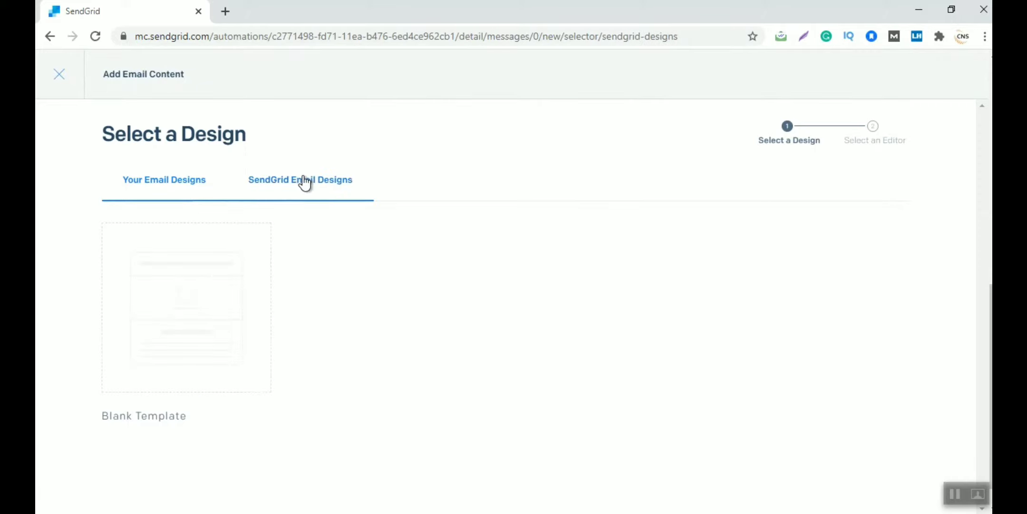
{"action": "mouse_move", "coordinate": [258, 307]}
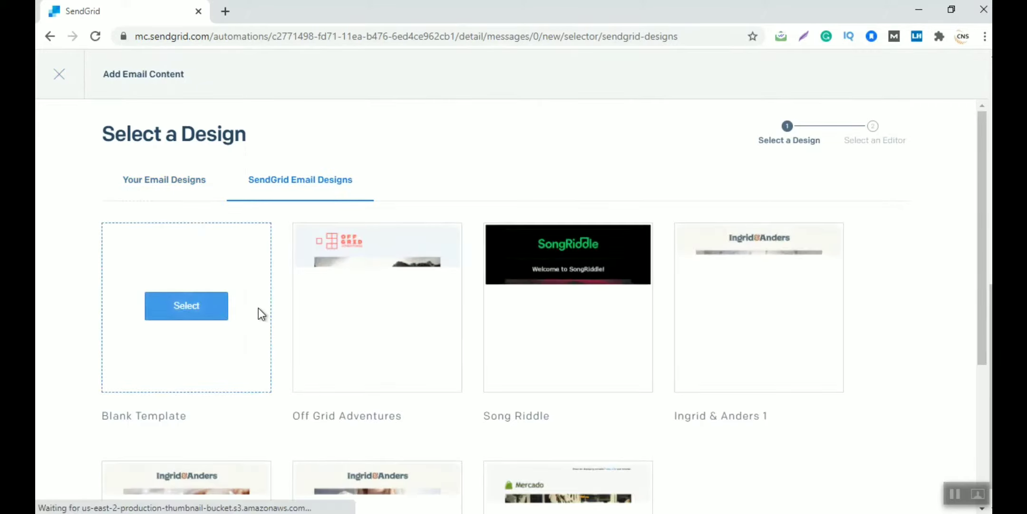
{"action": "scroll", "coordinate": [259, 307], "scroll_direction": "down", "scroll_amount": 5}
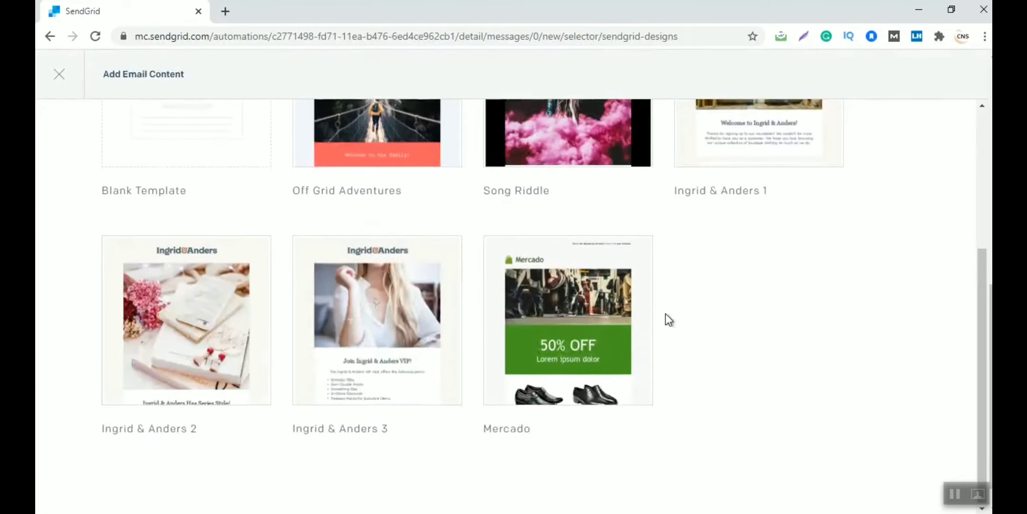
{"action": "scroll", "coordinate": [665, 314], "scroll_direction": "up", "scroll_amount": 5}
{"action": "scroll", "coordinate": [608, 342], "scroll_direction": "down", "scroll_amount": 5}
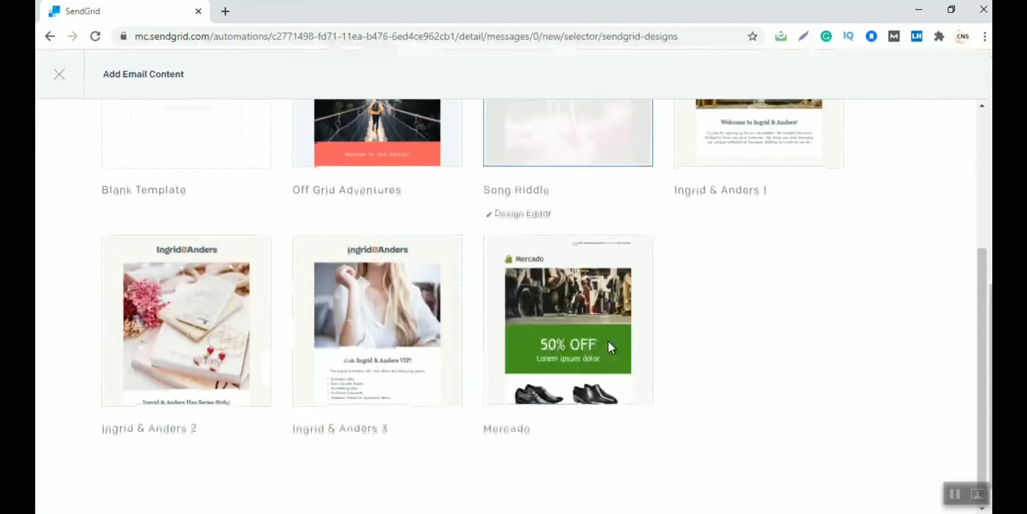
{"action": "scroll", "coordinate": [799, 334], "scroll_direction": "up", "scroll_amount": 3}
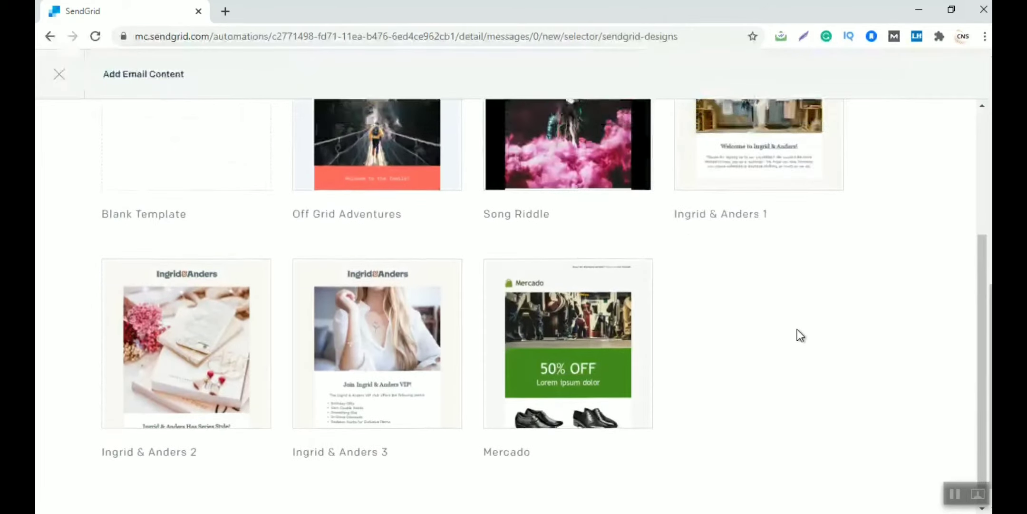
{"action": "scroll", "coordinate": [797, 329], "scroll_direction": "down", "scroll_amount": 3}
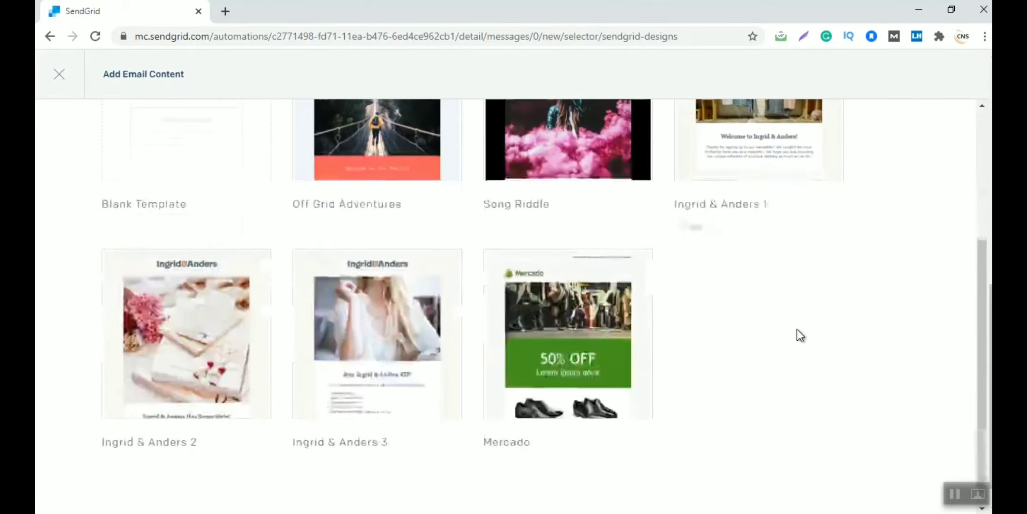
{"action": "mouse_move", "coordinate": [314, 375]}
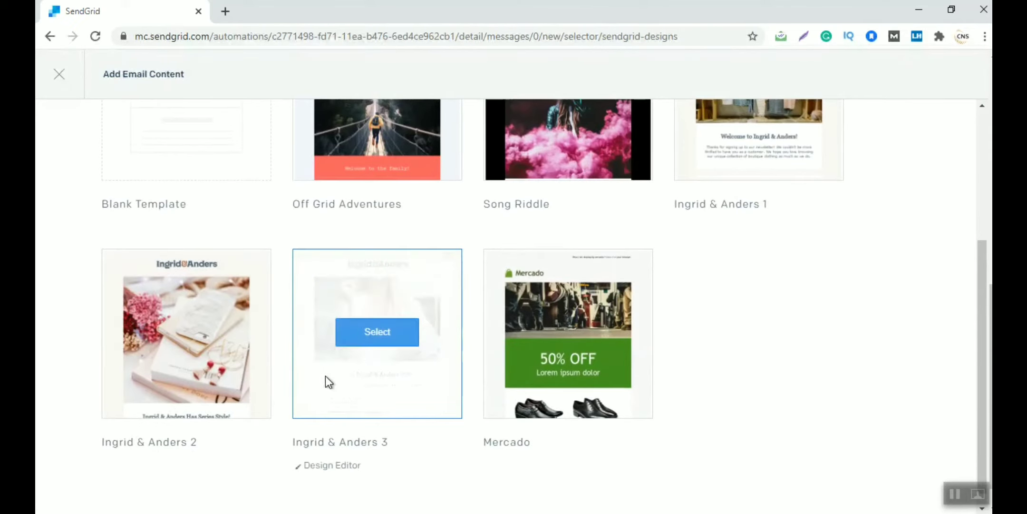
{"action": "left_click", "coordinate": [363, 340]}
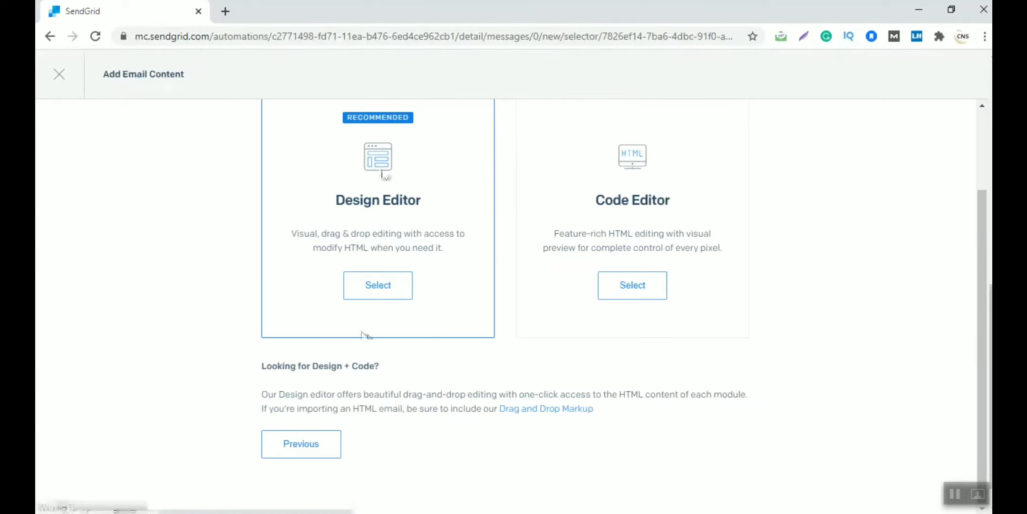
Open the Ingrid & Anders 3 template for Email 1 in the Design Editor
{"action": "scroll", "coordinate": [381, 314], "scroll_direction": "up", "scroll_amount": 1}
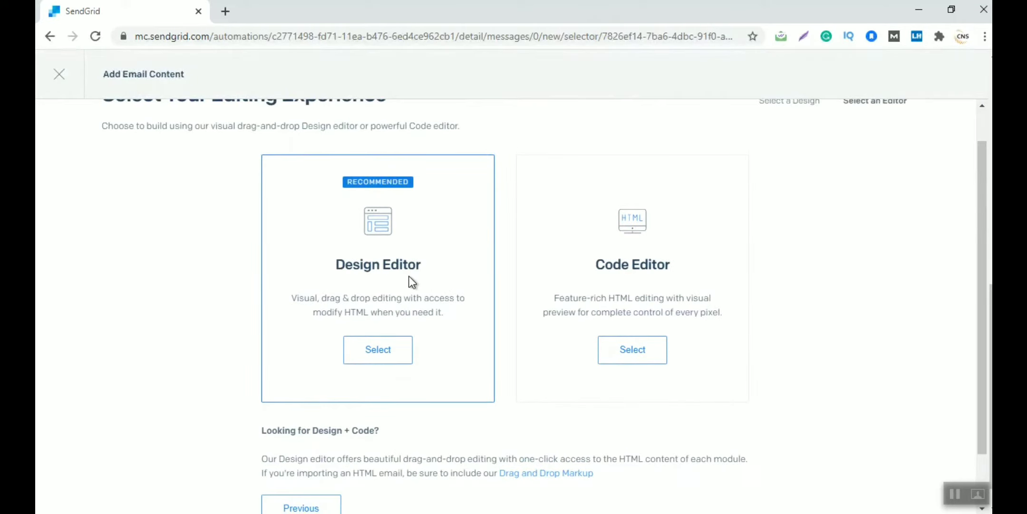
{"action": "left_click", "coordinate": [372, 351]}
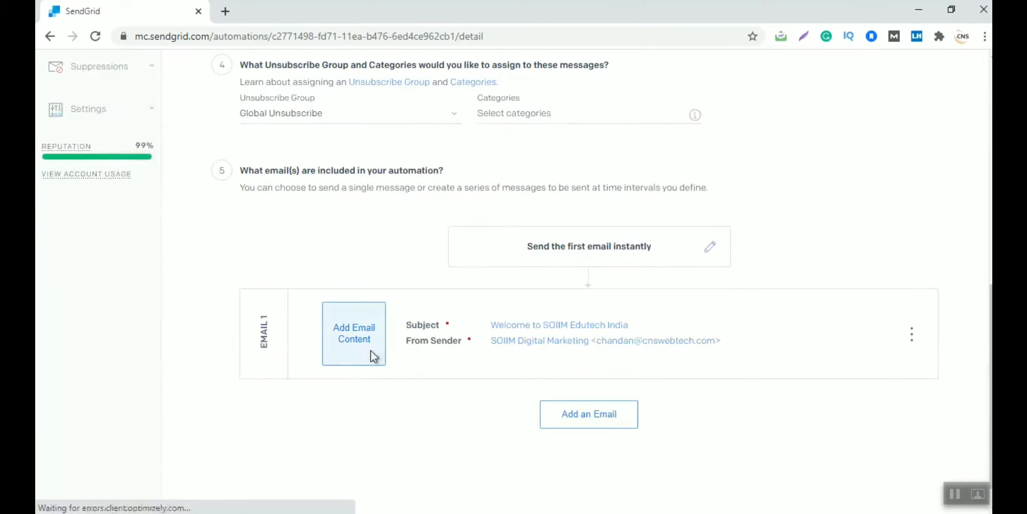
{"action": "left_click", "coordinate": [371, 351]}
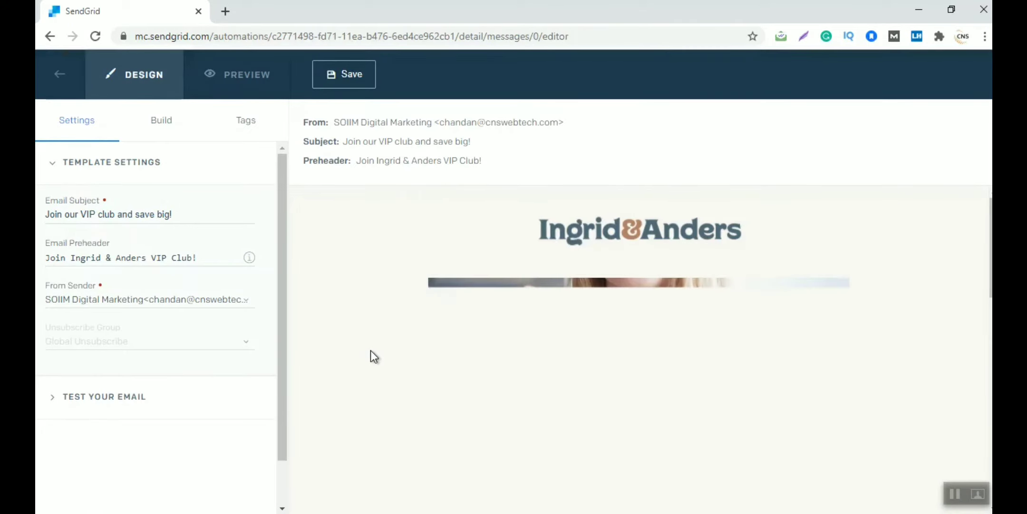
Change the template subject to 'Welcome to SOIIM Edutech India' and clear the preheader
{"action": "left_click_drag", "start_coordinate": [48, 217], "coordinate": [271, 212]}
{"action": "key", "text": "BackSpace"}
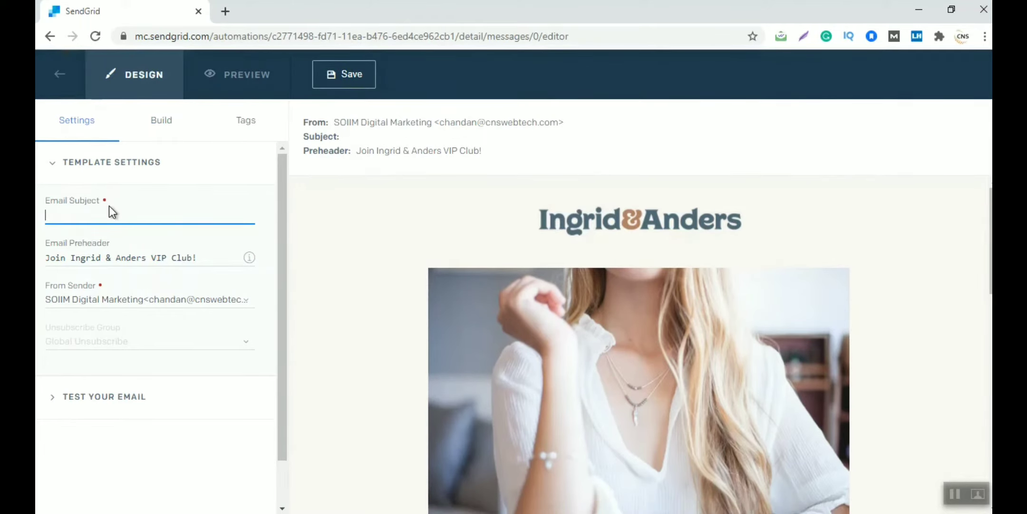
{"action": "type", "text": "Welcome"}
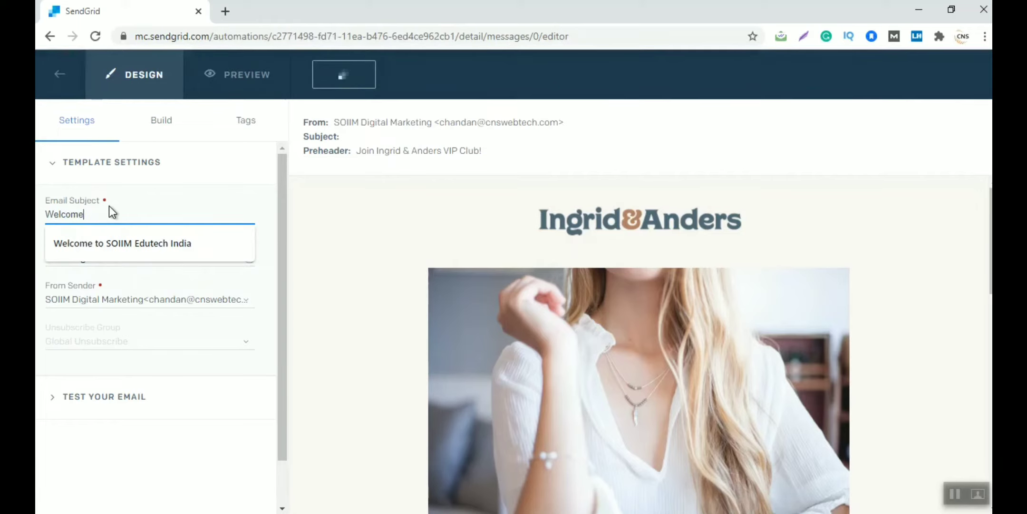
{"action": "left_click", "coordinate": [119, 243]}
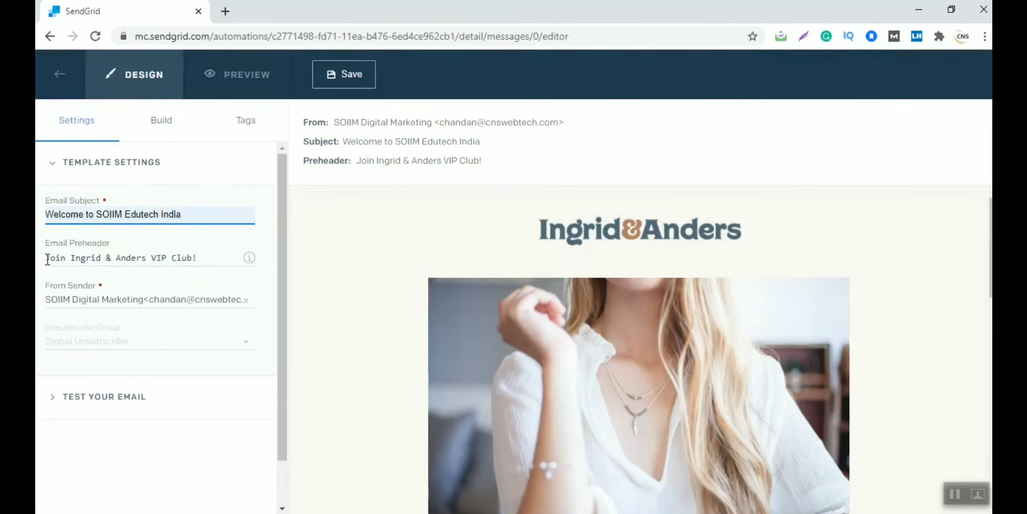
{"action": "triple_click", "coordinate": [236, 261]}
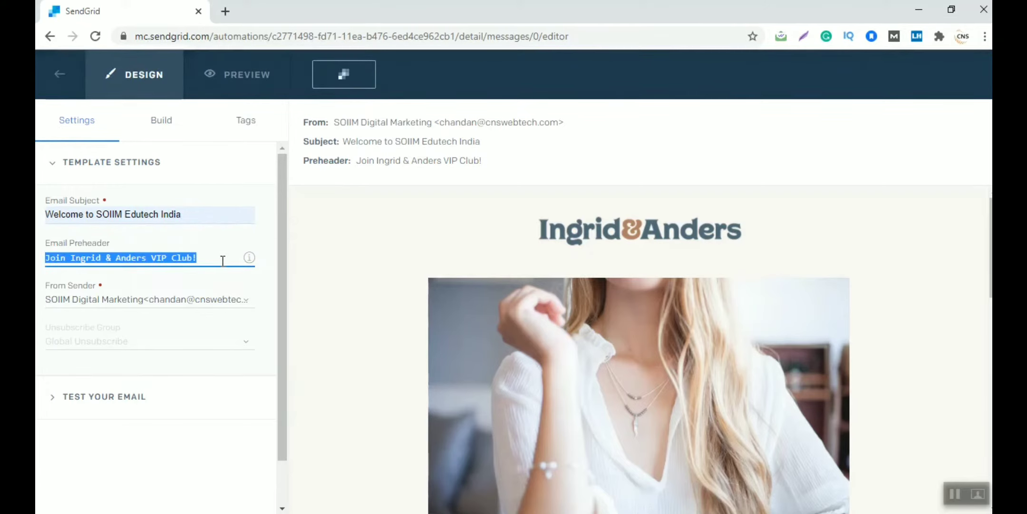
{"action": "key", "text": "BackSpace"}
Load Yahoo Mail in a new browser tab, then return to the SendGrid editor
{"action": "left_click", "coordinate": [227, 19]}
{"action": "type", "text": "yaho"}
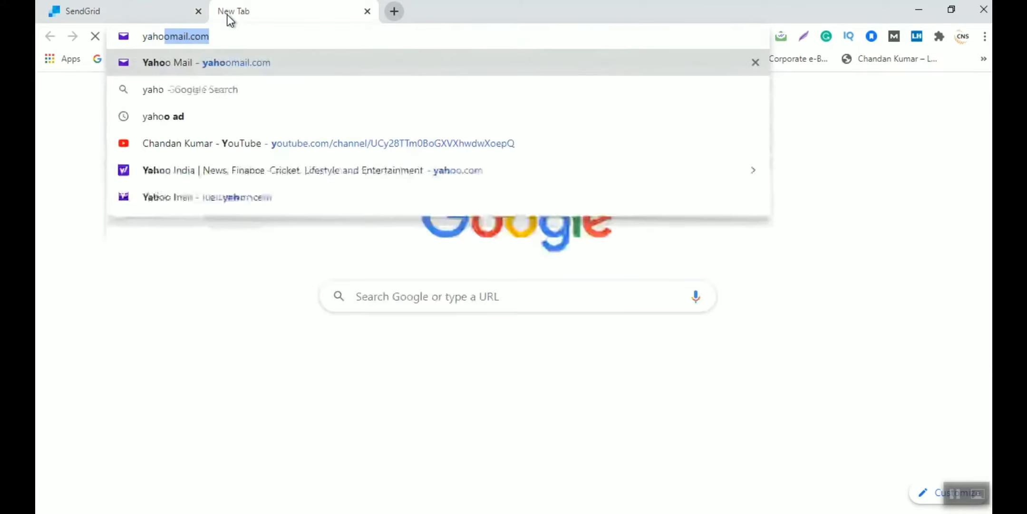
{"action": "key", "text": "Return"}
{"action": "left_click", "coordinate": [142, 11]}
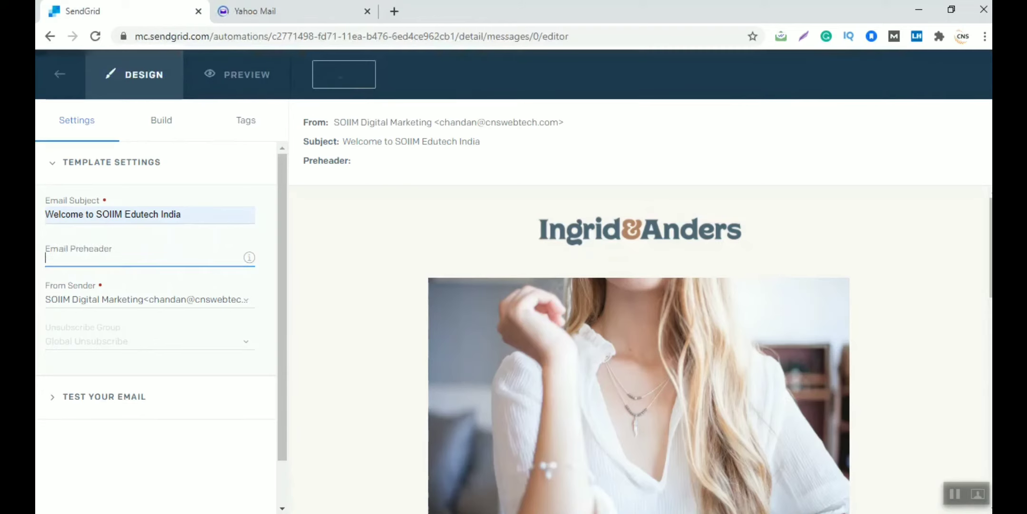
Switch to the Yahoo Mail tab to view the inbox
{"action": "left_click", "coordinate": [255, 11]}
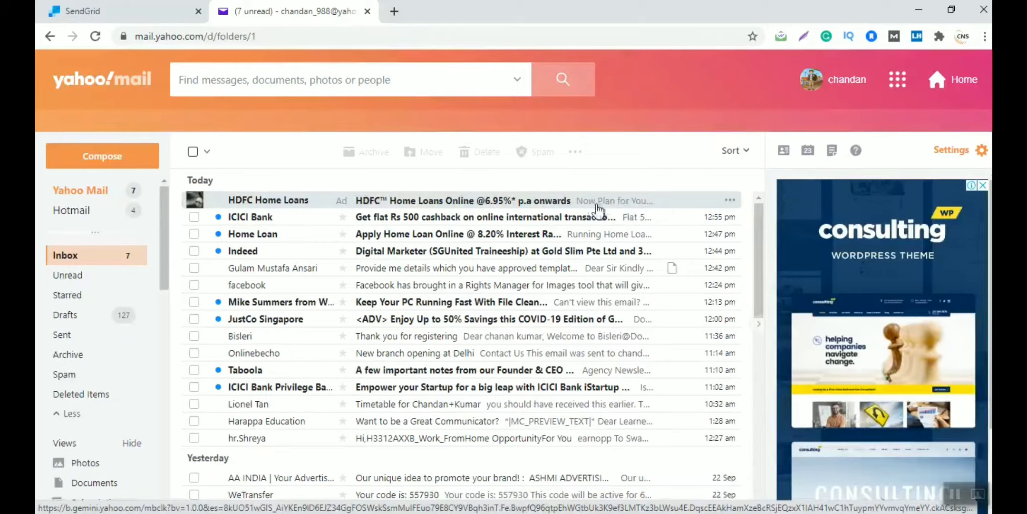
Enter 'Thanks for Contacting SOIIM' as the welcome email's preheader
{"action": "left_click", "coordinate": [124, 10]}
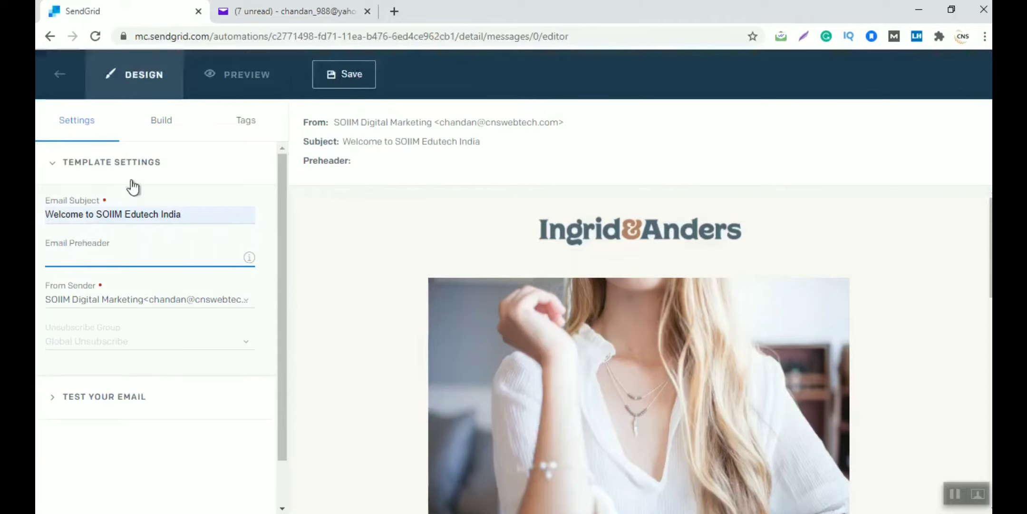
{"action": "type", "text": "Thanks For"}
{"action": "key", "text": "BackSpace"}
{"action": "type", "text": "for Cont"}
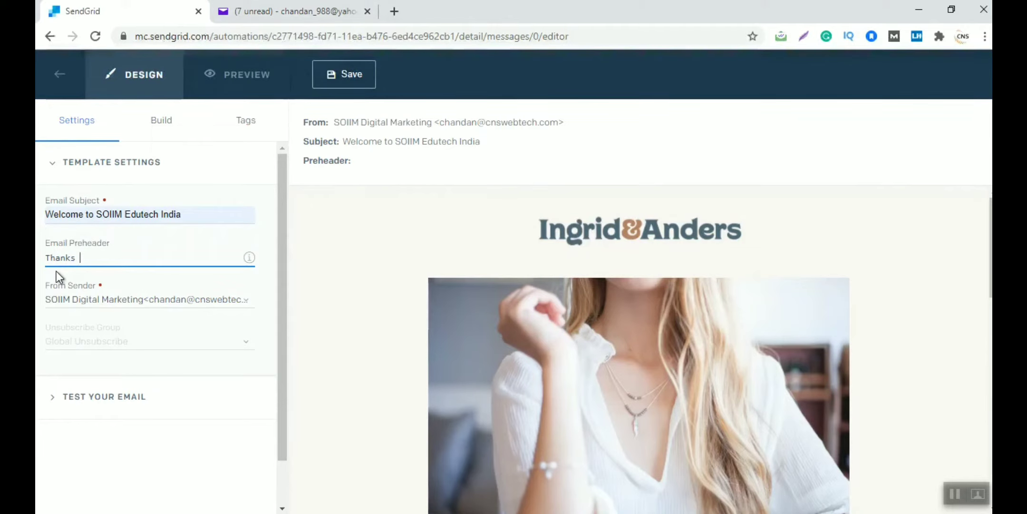
{"action": "type", "text": "acting "}
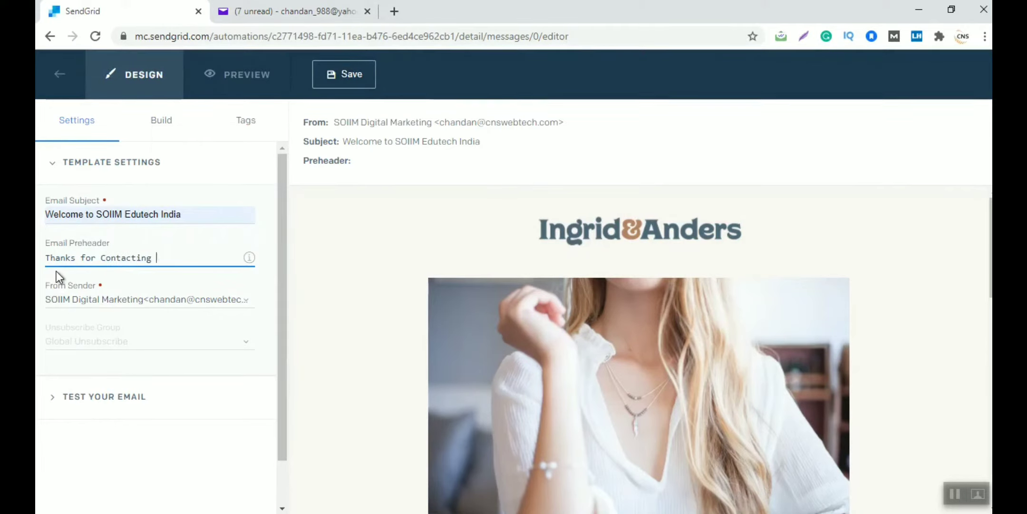
{"action": "type", "text": "SOIIM"}
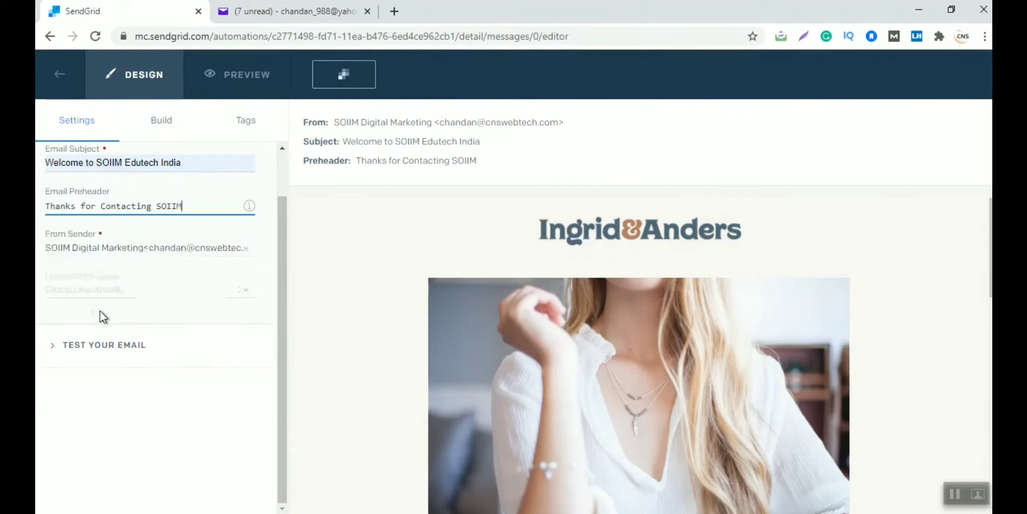
{"action": "scroll", "coordinate": [397, 276], "scroll_direction": "down", "scroll_amount": 5}
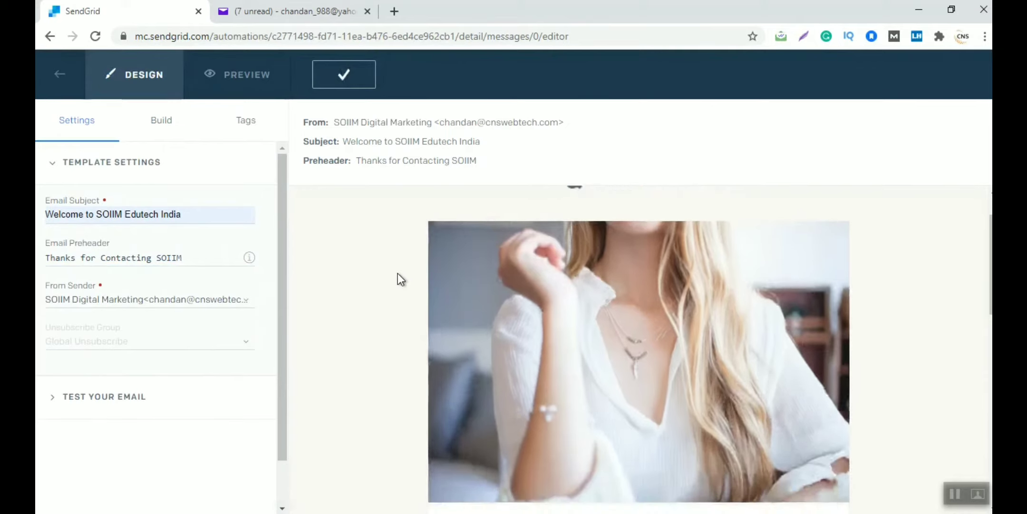
{"action": "scroll", "coordinate": [397, 274], "scroll_direction": "down", "scroll_amount": 7}
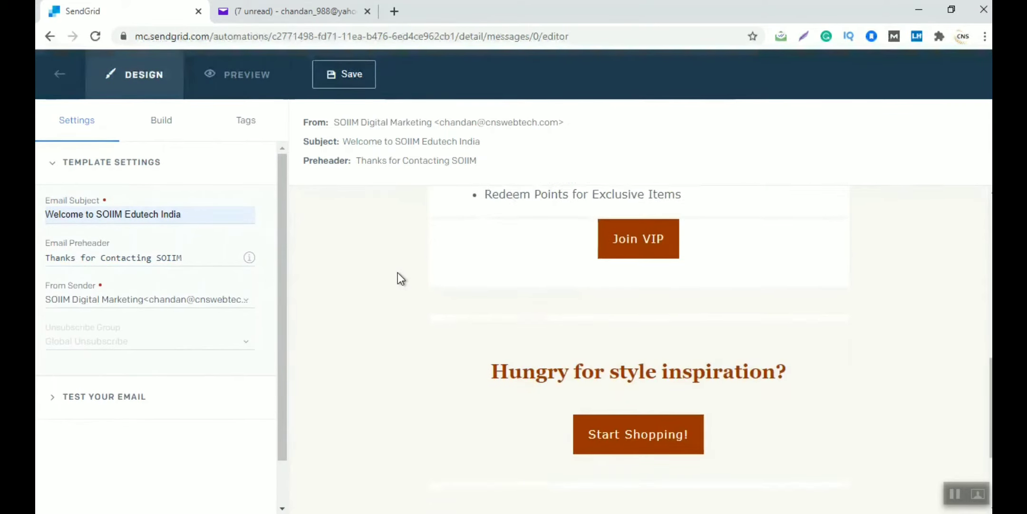
{"action": "scroll", "coordinate": [397, 273], "scroll_direction": "up", "scroll_amount": 12}
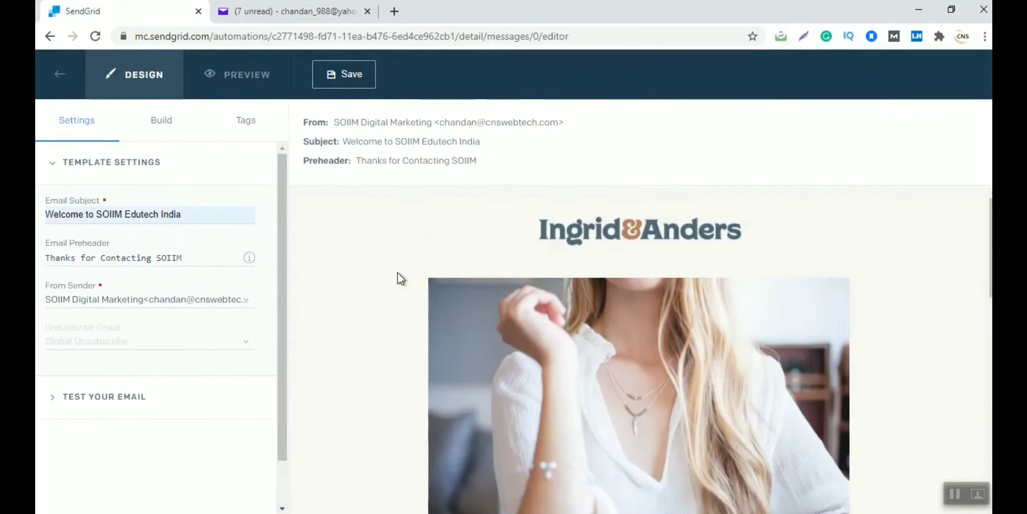
{"action": "left_click", "coordinate": [581, 266]}
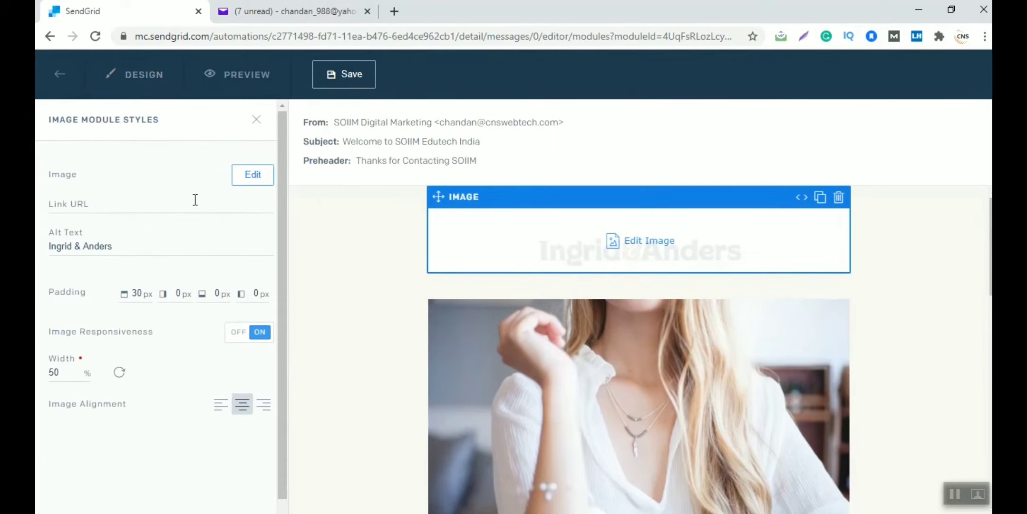
Swap the Ingrid&Anders logo for the SOIIM institute image from the Image Library
{"action": "left_click", "coordinate": [258, 174]}
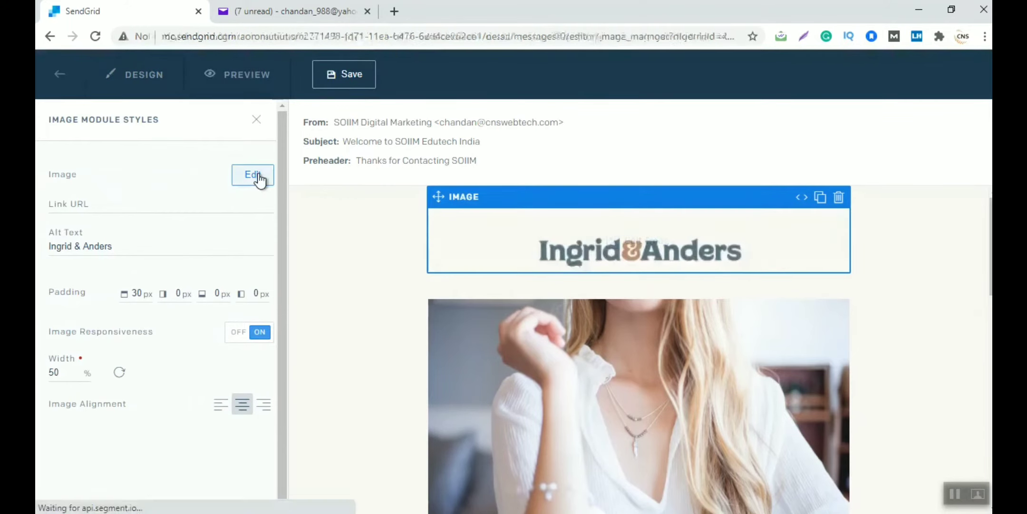
{"action": "scroll", "coordinate": [503, 262], "scroll_direction": "down", "scroll_amount": 2}
{"action": "scroll", "coordinate": [503, 262], "scroll_direction": "up", "scroll_amount": 2}
{"action": "left_click", "coordinate": [412, 221]}
{"action": "scroll", "coordinate": [412, 222], "scroll_direction": "down", "scroll_amount": 2}
{"action": "scroll", "coordinate": [412, 221], "scroll_direction": "up", "scroll_amount": 2}
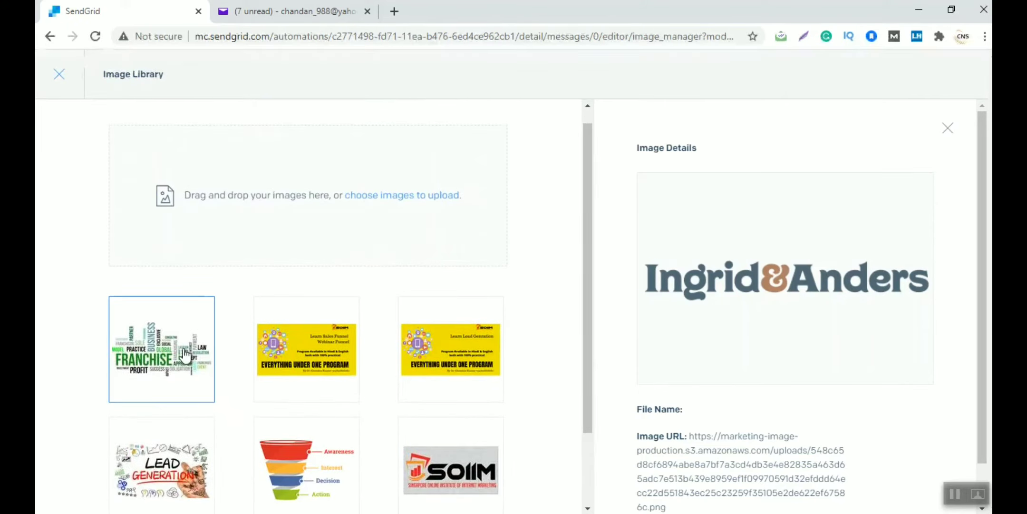
{"action": "scroll", "coordinate": [185, 356], "scroll_direction": "down", "scroll_amount": 2}
{"action": "left_click", "coordinate": [445, 395]}
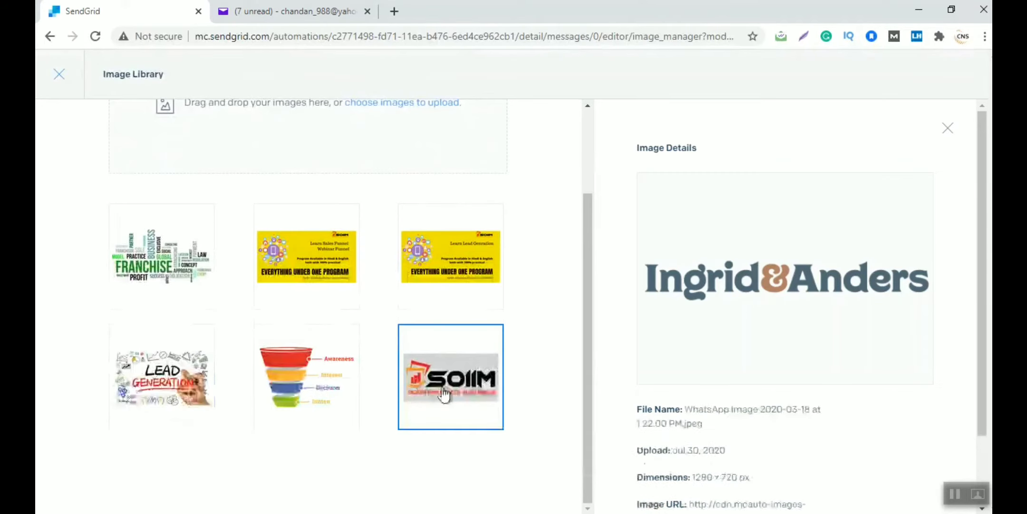
{"action": "scroll", "coordinate": [807, 420], "scroll_direction": "down", "scroll_amount": 3}
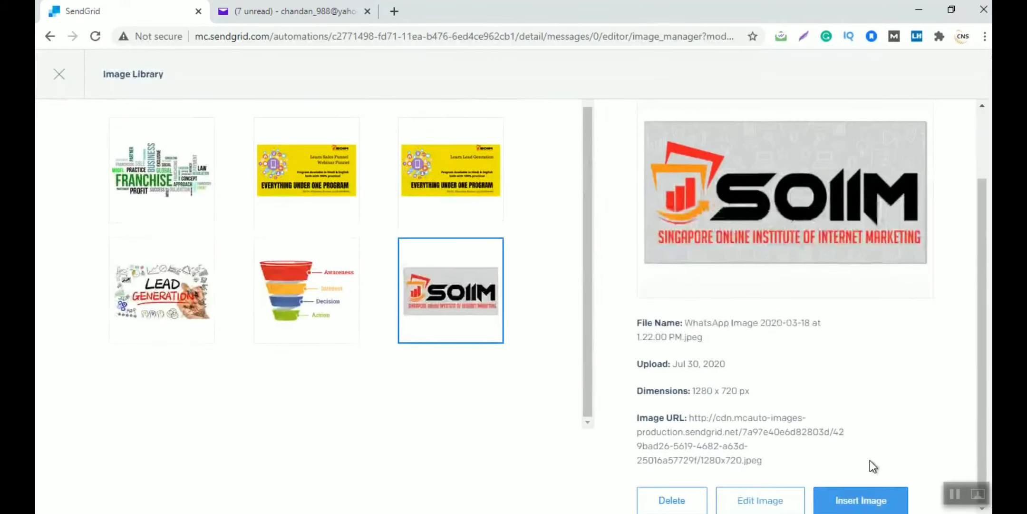
{"action": "left_click", "coordinate": [863, 500]}
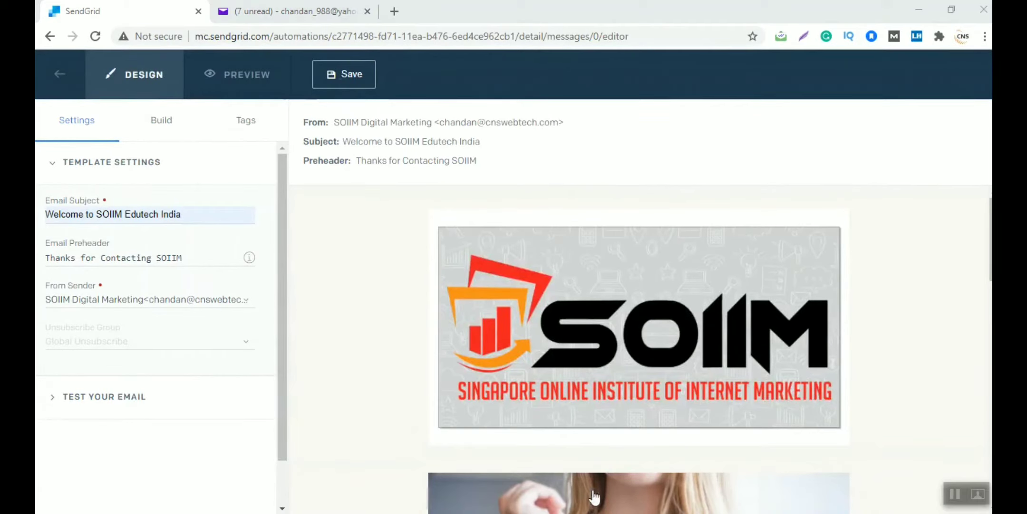
Replace the woman's photo below the logo with the Sales Funnel.png banner
{"action": "mouse_move", "coordinate": [527, 334]}
{"action": "scroll", "coordinate": [526, 334], "scroll_direction": "down", "scroll_amount": 2}
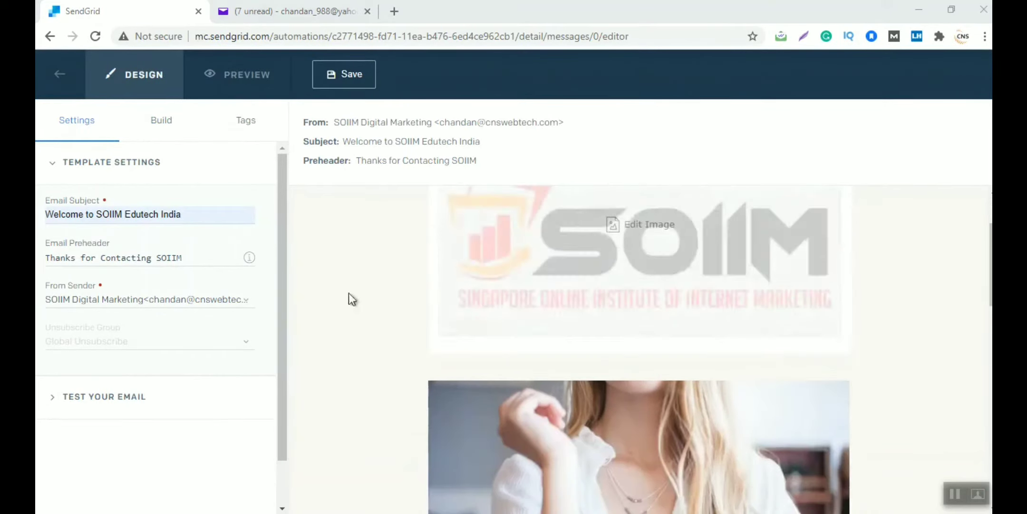
{"action": "scroll", "coordinate": [436, 316], "scroll_direction": "down", "scroll_amount": 2}
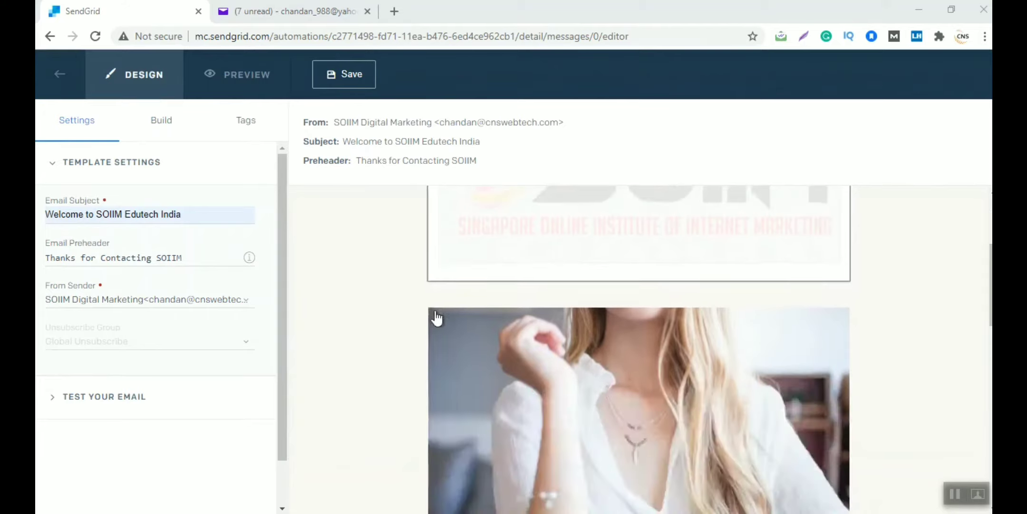
{"action": "mouse_move", "coordinate": [612, 404]}
{"action": "scroll", "coordinate": [613, 402], "scroll_direction": "down", "scroll_amount": 2}
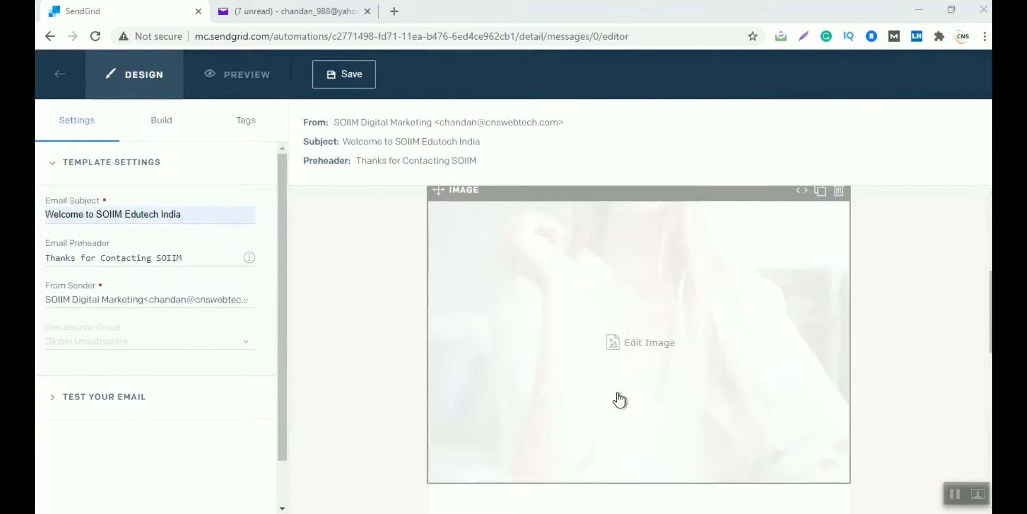
{"action": "left_click", "coordinate": [646, 350]}
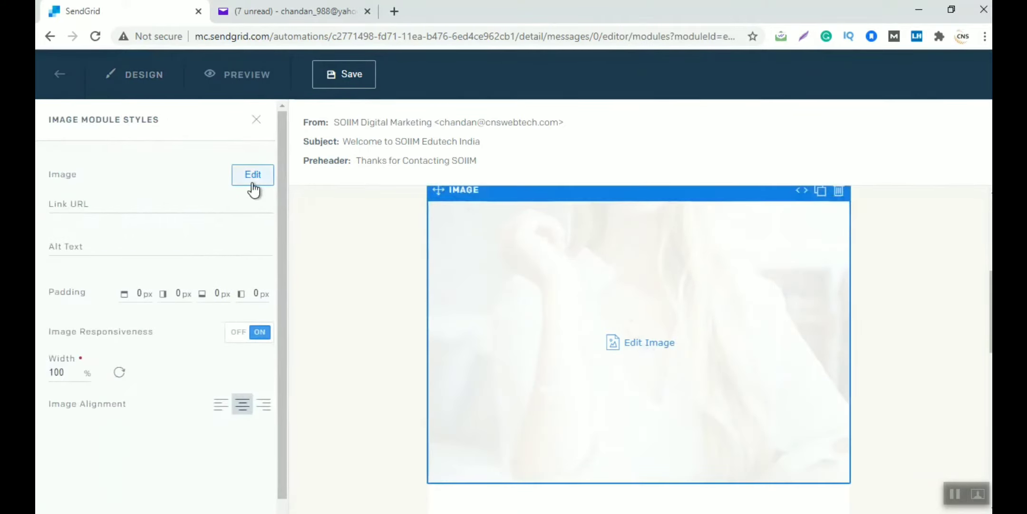
{"action": "left_click", "coordinate": [252, 186]}
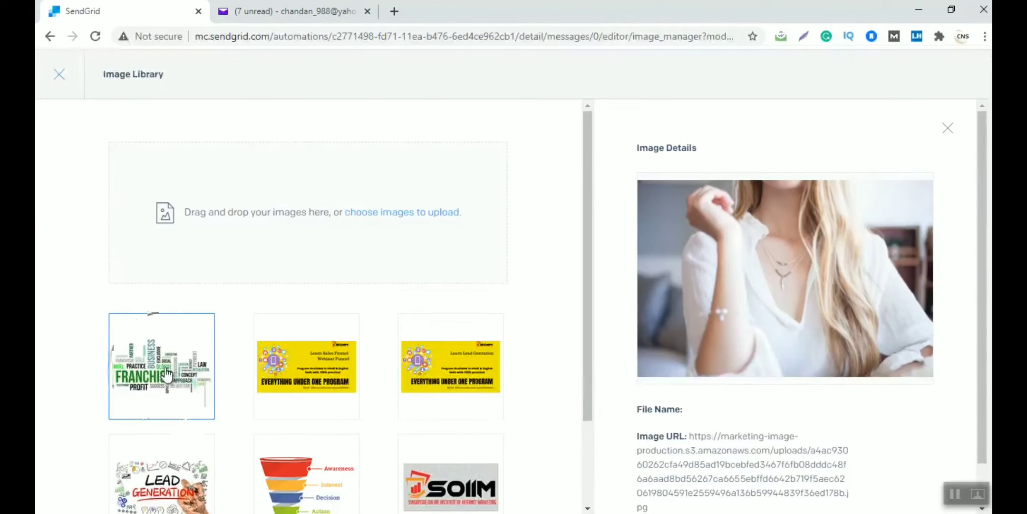
{"action": "scroll", "coordinate": [166, 375], "scroll_direction": "down", "scroll_amount": 2}
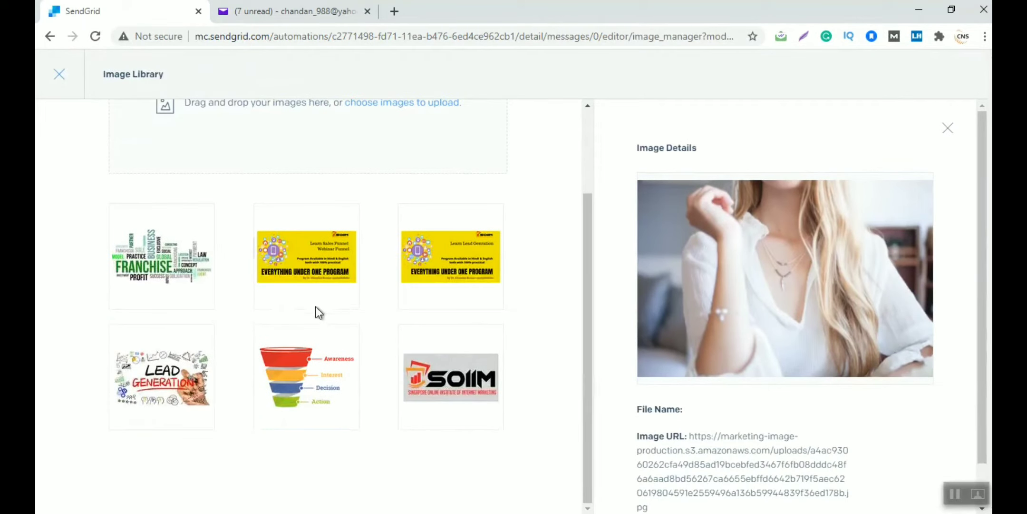
{"action": "left_click", "coordinate": [320, 286]}
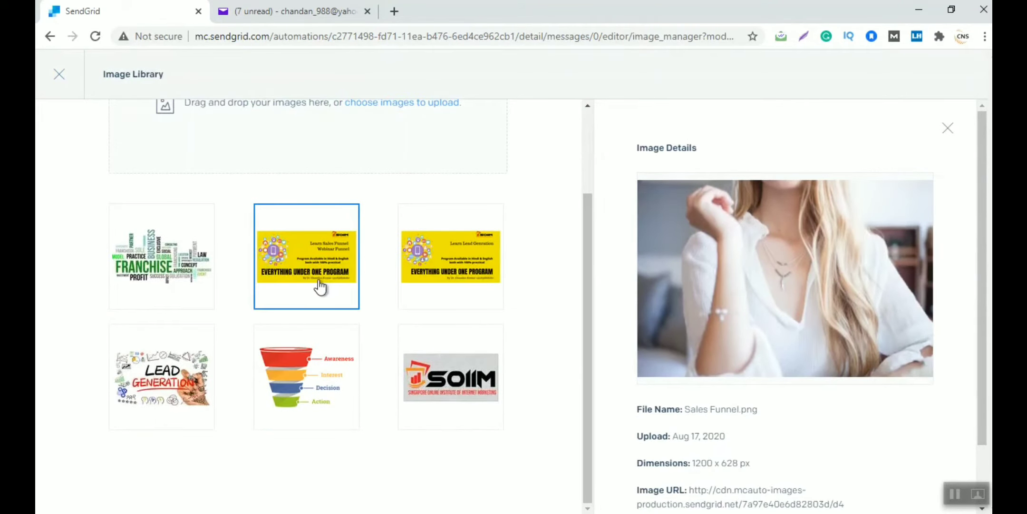
{"action": "scroll", "coordinate": [786, 368], "scroll_direction": "down", "scroll_amount": 2}
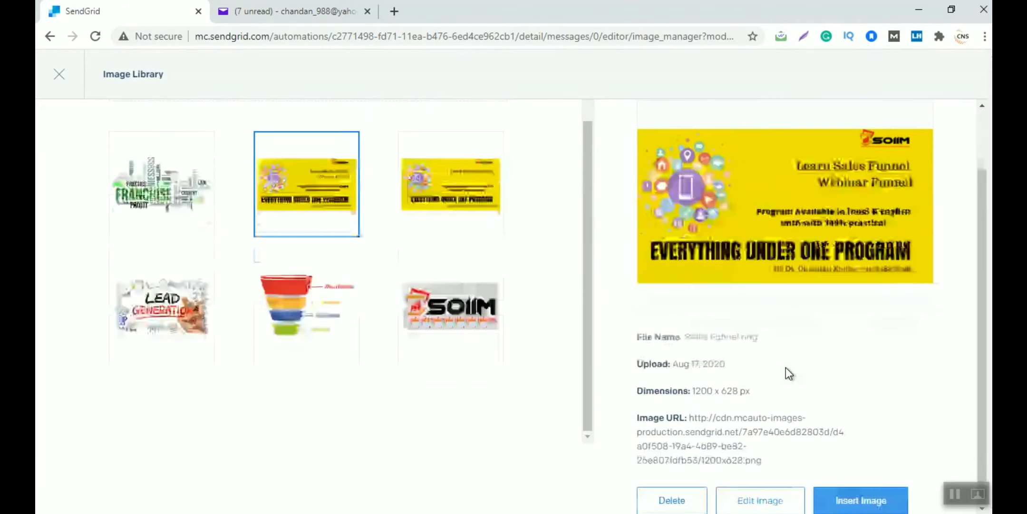
{"action": "left_click", "coordinate": [884, 499]}
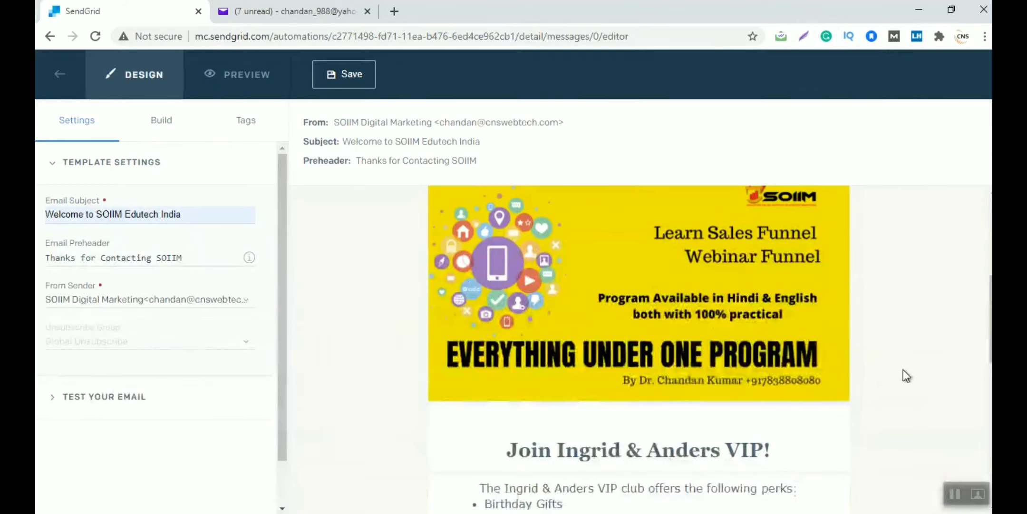
{"action": "scroll", "coordinate": [906, 374], "scroll_direction": "up", "scroll_amount": 2}
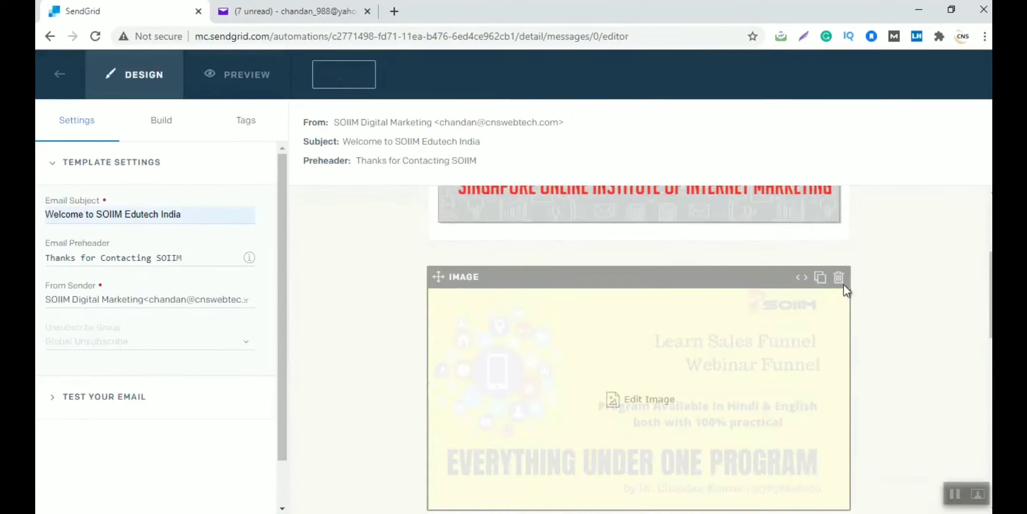
{"action": "left_click", "coordinate": [840, 279]}
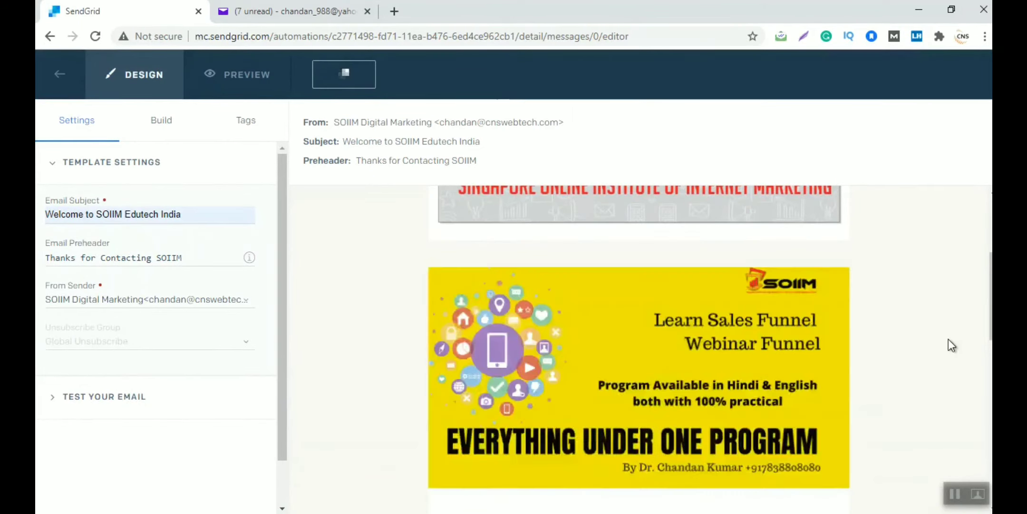
{"action": "scroll", "coordinate": [949, 338], "scroll_direction": "up", "scroll_amount": 1}
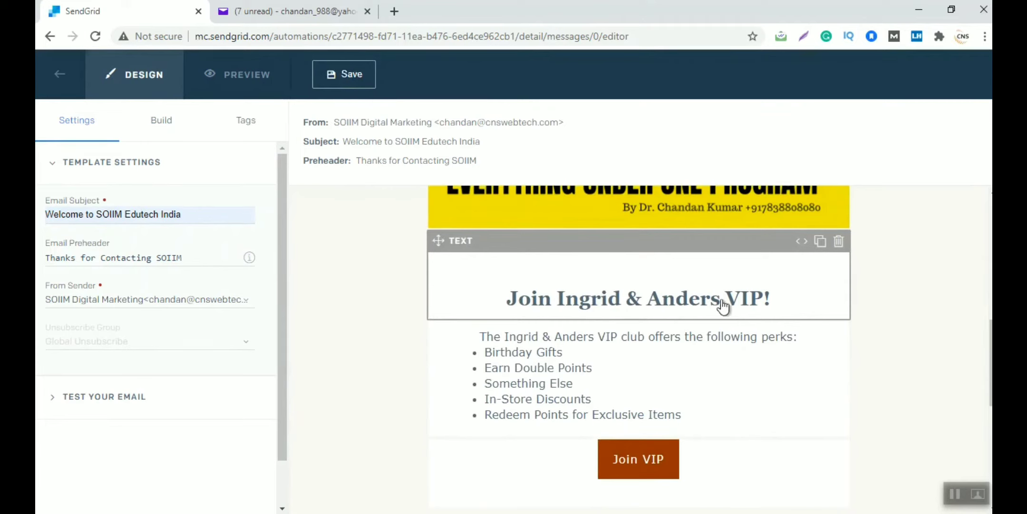
Rewrite the heading as 'Welcome to SOIIM Edutech , Leading Digital marketing Institute'
{"action": "triple_click", "coordinate": [572, 305]}
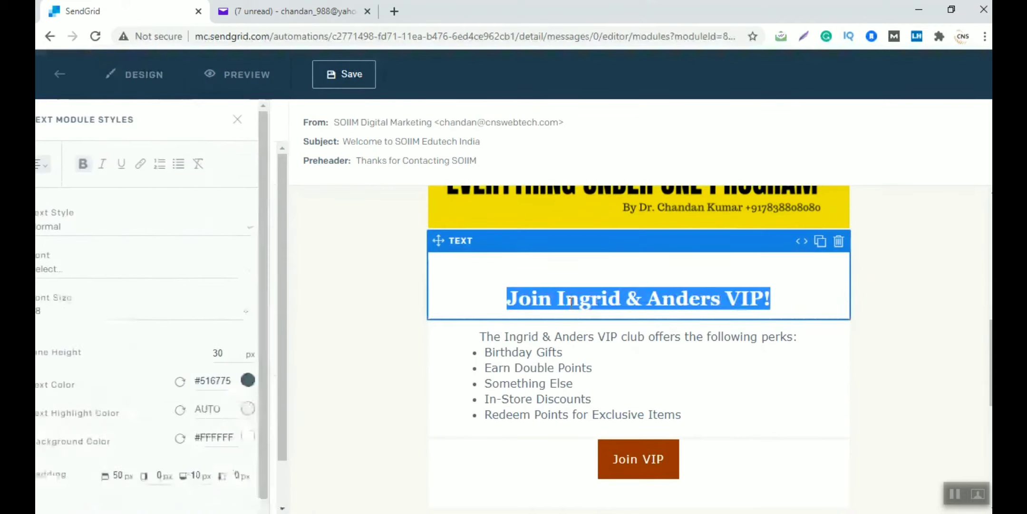
{"action": "type", "text": "Welco"}
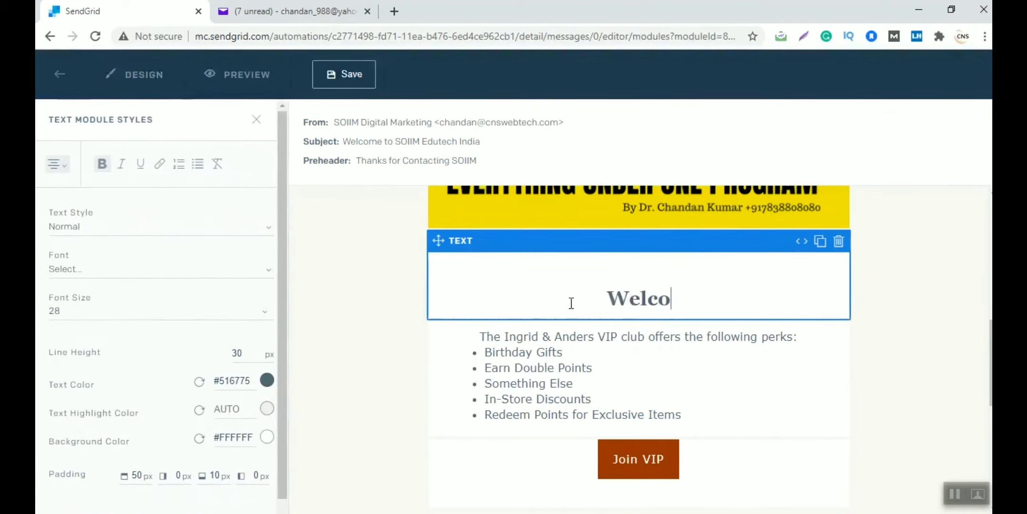
{"action": "type", "text": "me to SOIIM Ed"}
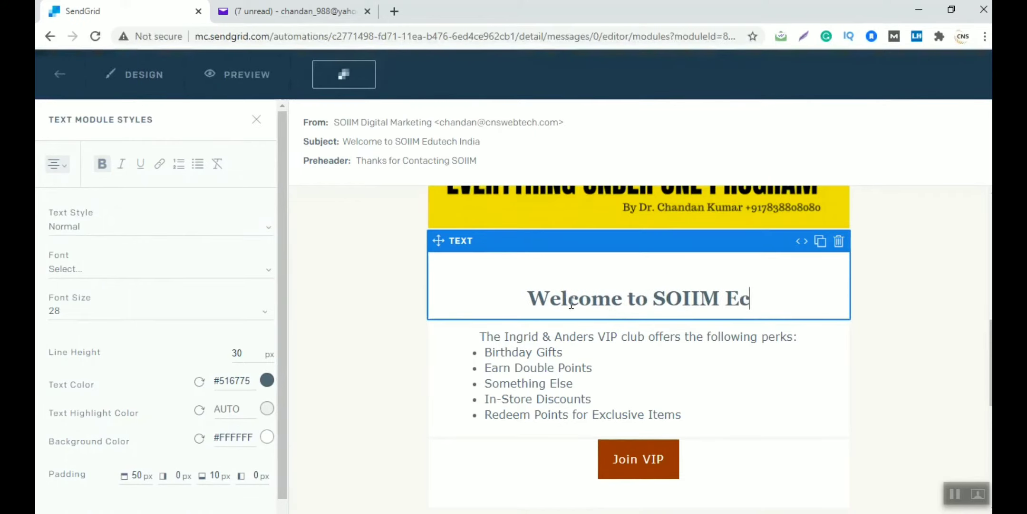
{"action": "type", "text": "utech "}
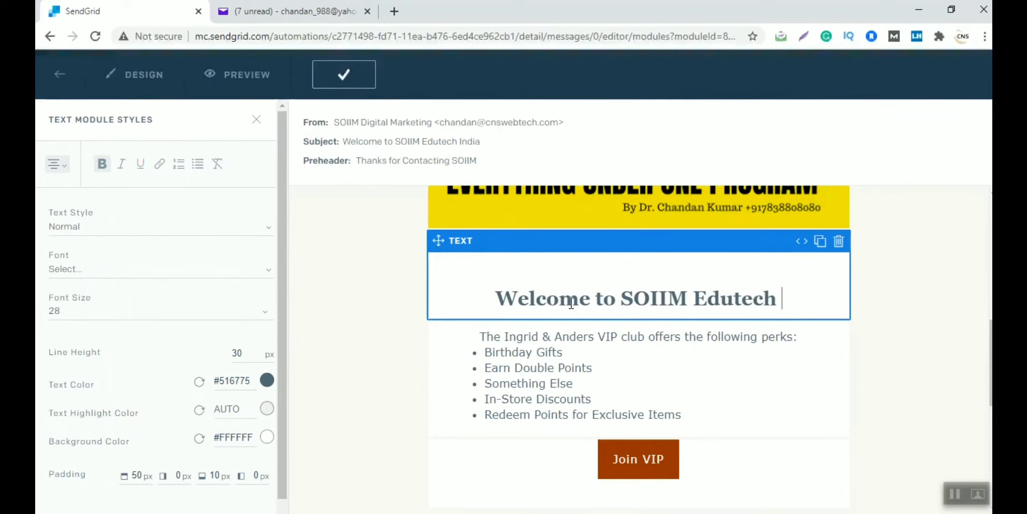
{"action": "type", "text": ", leadning"}
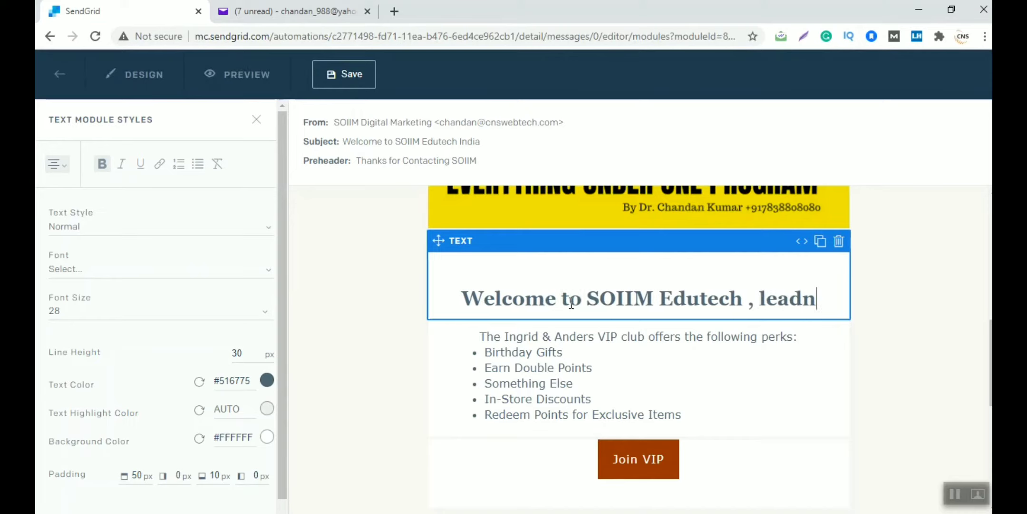
{"action": "key", "text": "BackSpace"}
{"action": "key", "text": "BackSpace"}
{"action": "key", "text": "BackSpace"}
{"action": "key", "text": "BackSpace"}
{"action": "key", "text": "BackSpace"}
{"action": "key", "text": "BackSpace"}
{"action": "key", "text": "BackSpace"}
{"action": "key", "text": "BackSpace"}
{"action": "type", "text": "Leadning"}
{"action": "key", "text": "BackSpace"}
{"action": "key", "text": "BackSpace"}
{"action": "key", "text": "BackSpace"}
{"action": "key", "text": "BackSpace"}
{"action": "type", "text": "ing Digital"}
{"action": "key", "text": "BackSpace"}
{"action": "type", "text": "al markting"}
{"action": "key", "text": "BackSpace"}
{"action": "key", "text": "BackSpace"}
{"action": "key", "text": "BackSpace"}
{"action": "key", "text": "BackSpace"}
{"action": "key", "text": "BackSpace"}
{"action": "type", "text": "ek"}
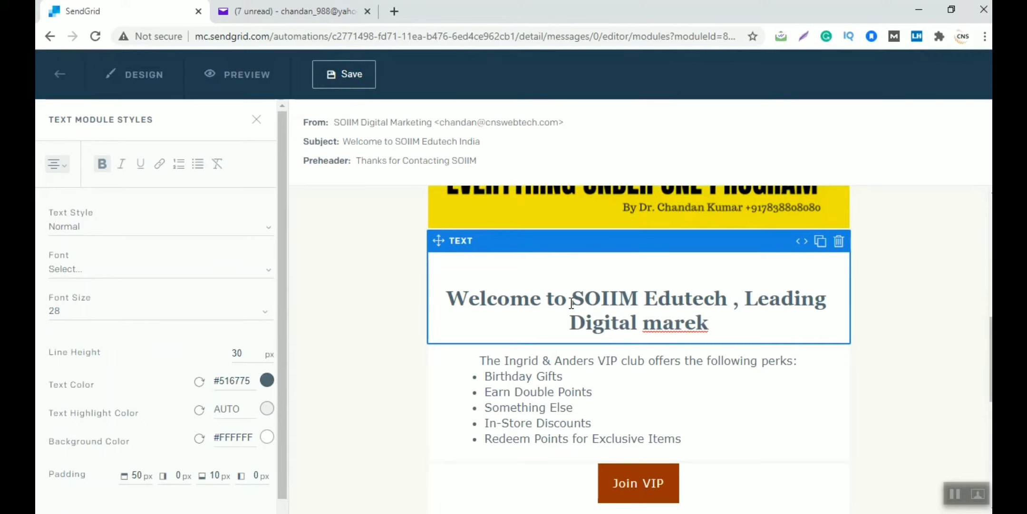
{"action": "key", "text": "BackSpace"}
{"action": "key", "text": "BackSpace"}
{"action": "type", "text": "keting Ins"}
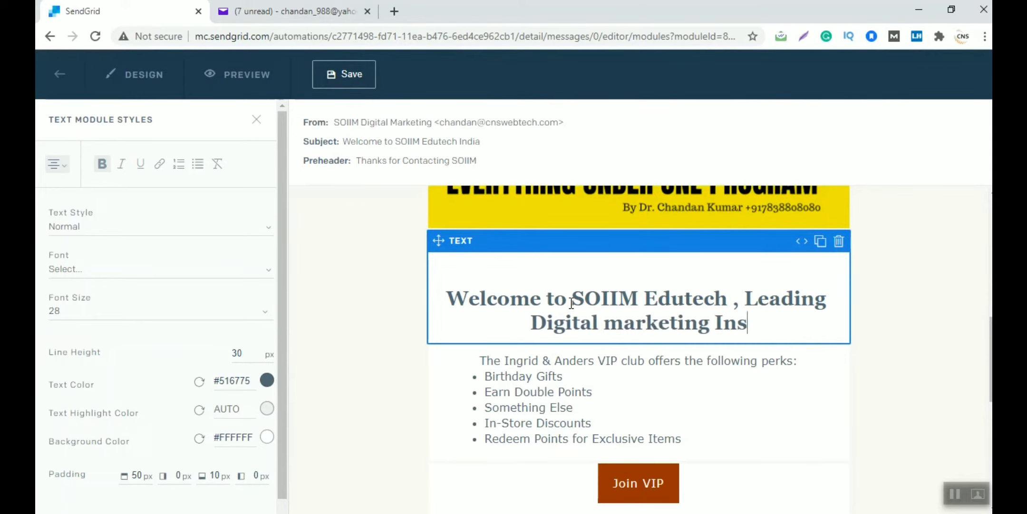
{"action": "type", "text": "titute"}
{"action": "scroll", "coordinate": [572, 303], "scroll_direction": "up", "scroll_amount": 5}
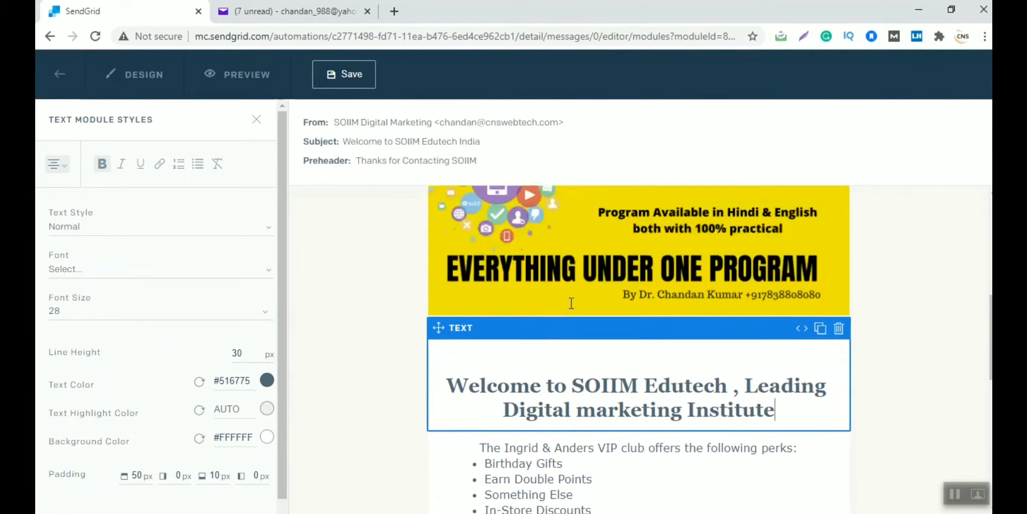
Delete the Sales Funnel banner image block and the VIP perks text block
{"action": "left_click", "coordinate": [572, 310]}
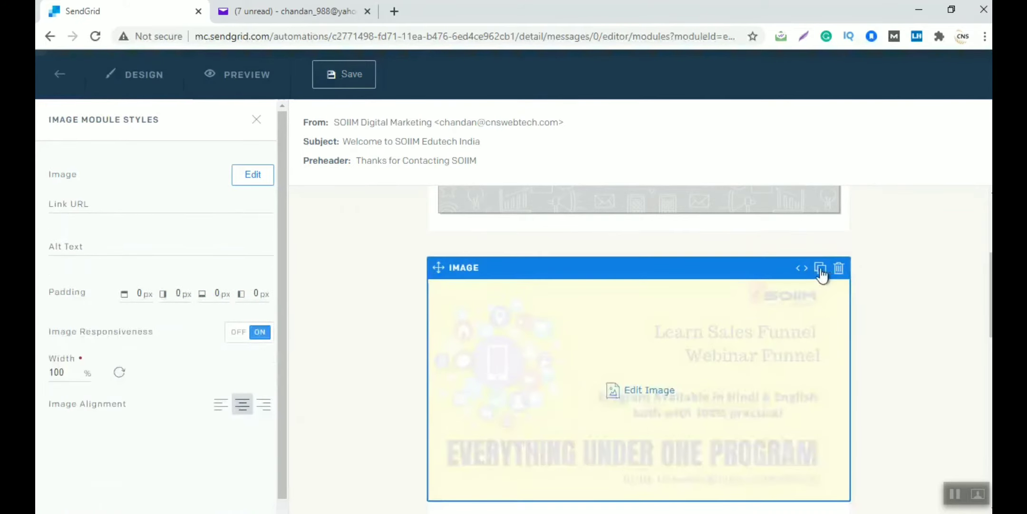
{"action": "left_click", "coordinate": [839, 268]}
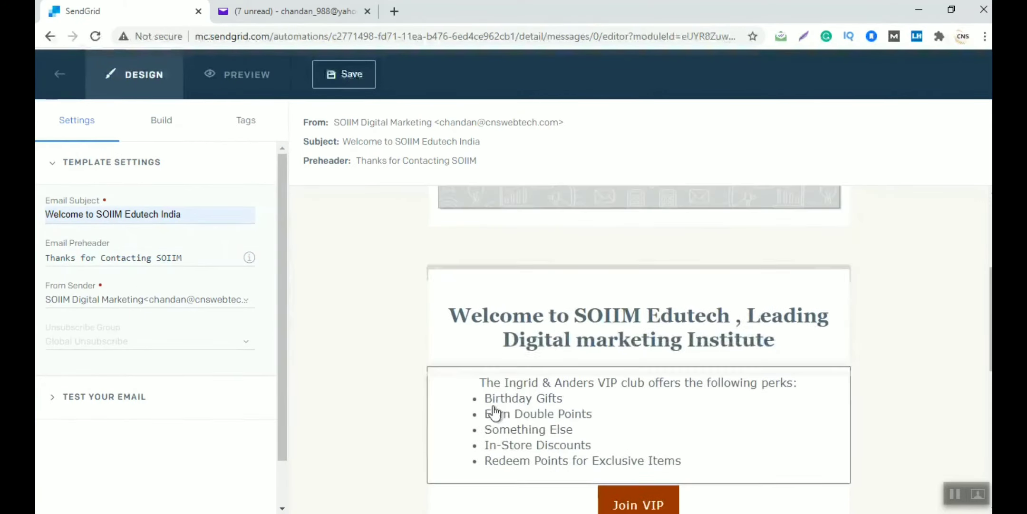
{"action": "left_click", "coordinate": [485, 412]}
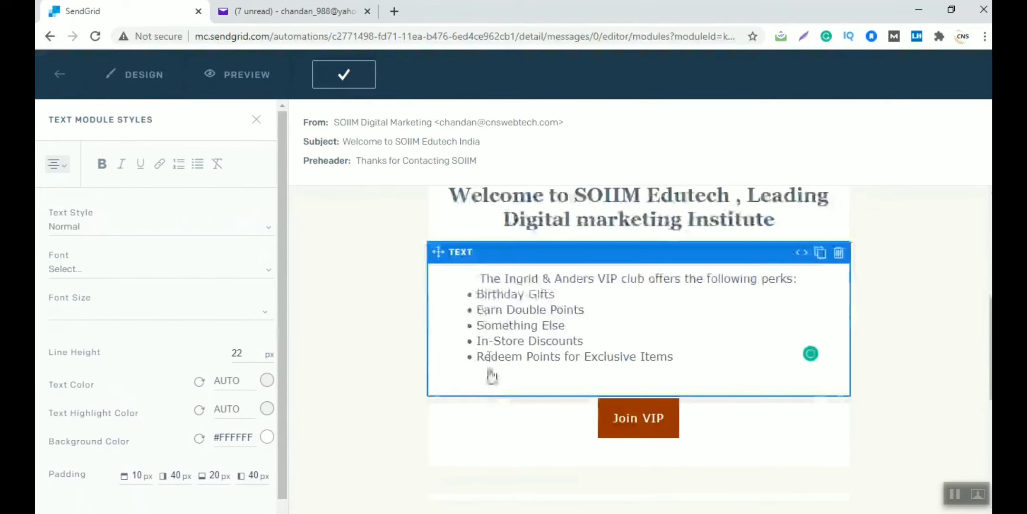
{"action": "left_click", "coordinate": [483, 279]}
{"action": "left_click_drag", "start_coordinate": [483, 280], "coordinate": [703, 374]}
{"action": "type", "text": "We"}
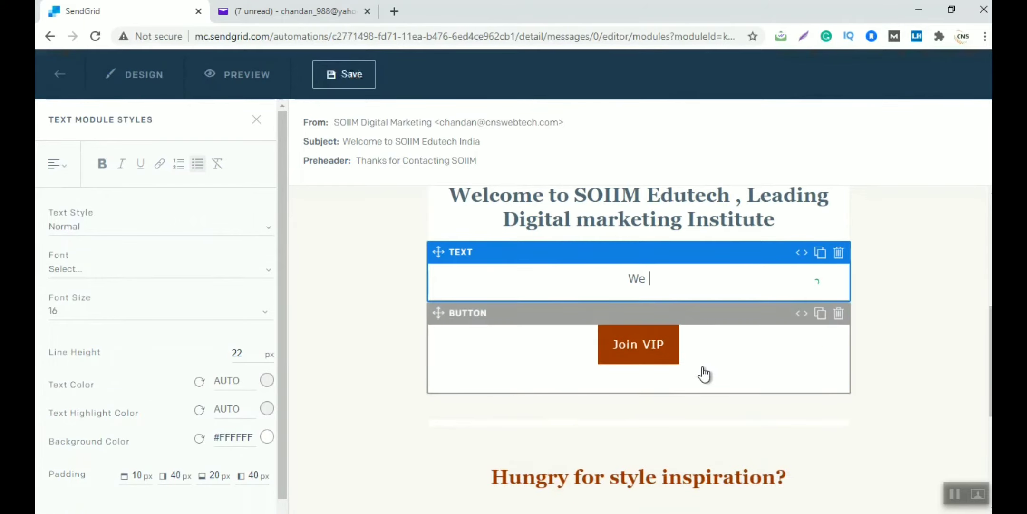
{"action": "type", "text": " offerMul"}
{"action": "type", "text": " Digitl "}
{"action": "type", "text": "l"}
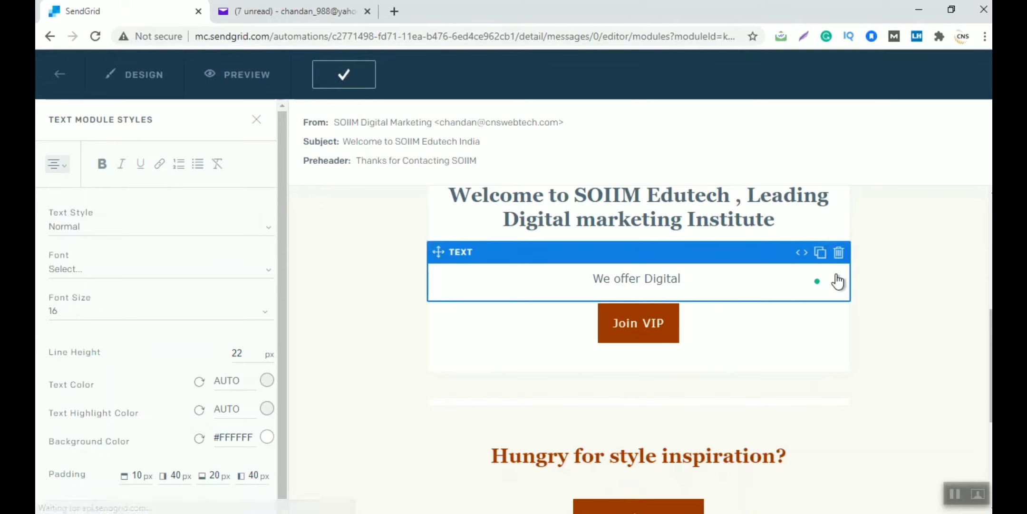
{"action": "left_click", "coordinate": [838, 254]}
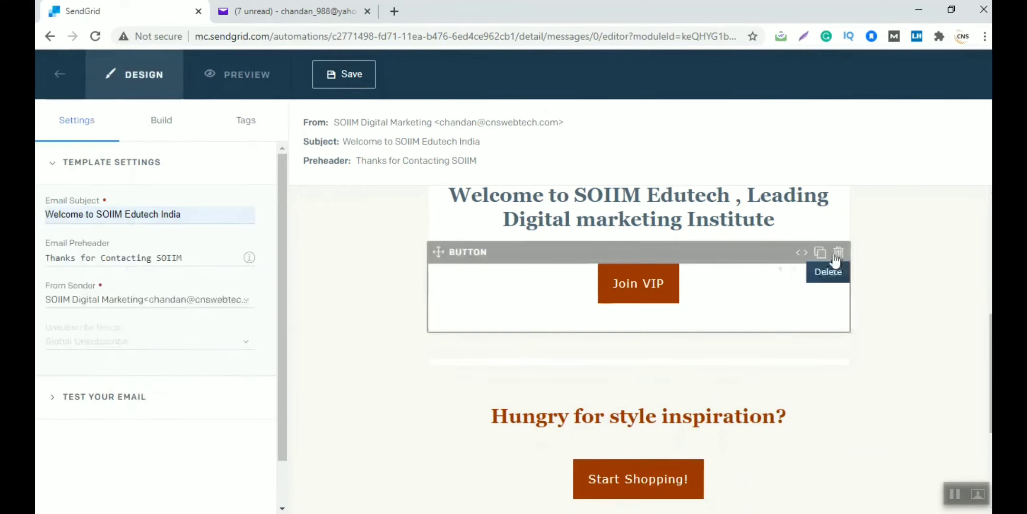
{"action": "left_click", "coordinate": [171, 135]}
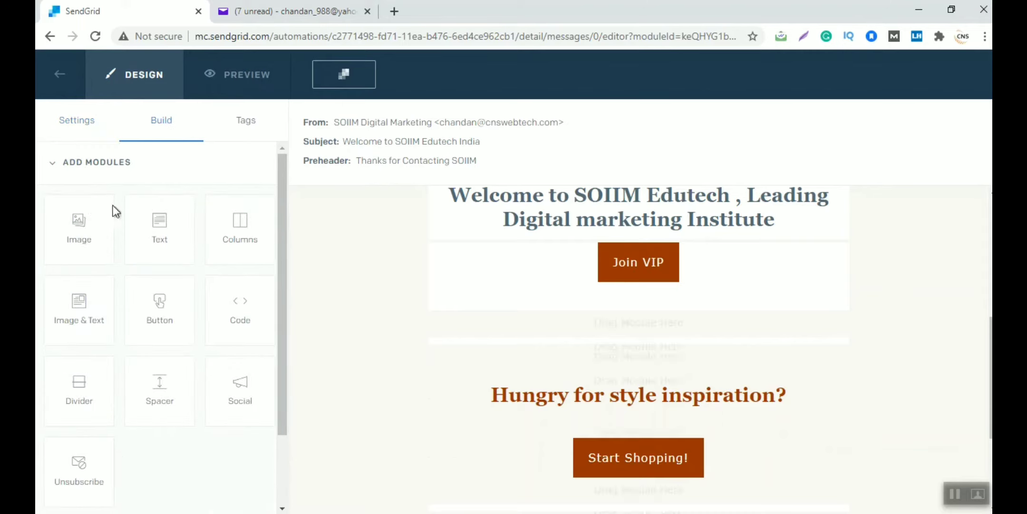
Insert a new image block with the Lead Generation.png banner above the Join VIP button
{"action": "left_click_drag", "start_coordinate": [80, 224], "coordinate": [79, 227]}
{"action": "left_click_drag", "start_coordinate": [541, 251], "coordinate": [637, 266]}
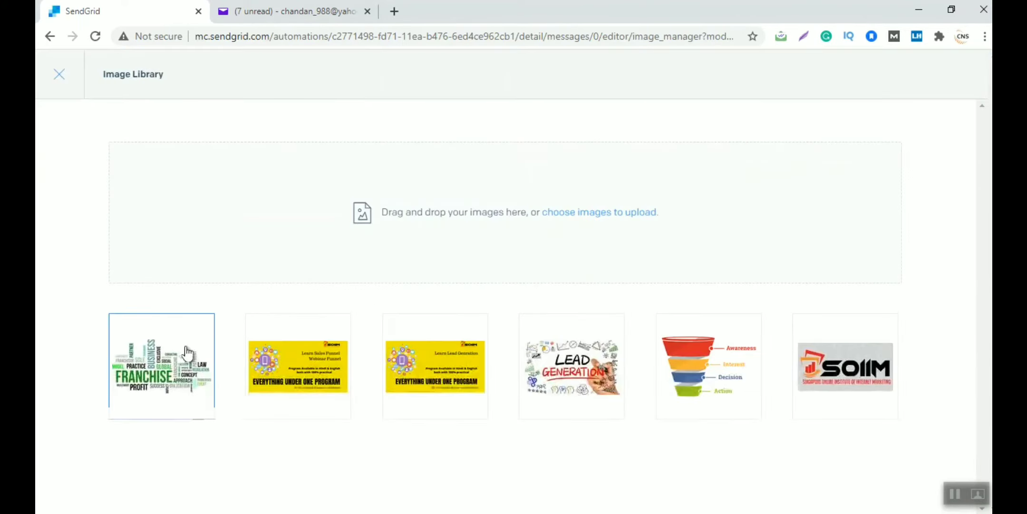
{"action": "left_click", "coordinate": [399, 386]}
{"action": "scroll", "coordinate": [922, 420], "scroll_direction": "down", "scroll_amount": 2}
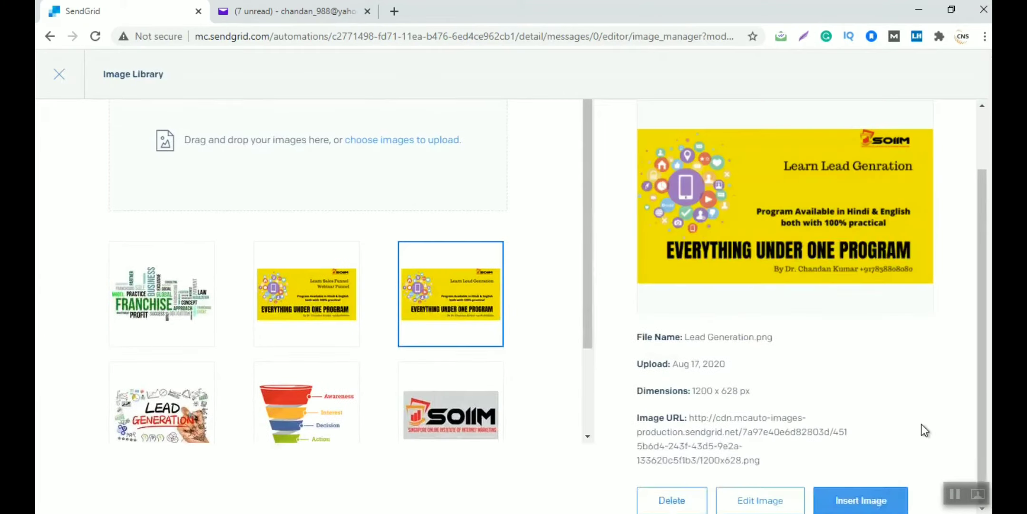
{"action": "left_click", "coordinate": [877, 500]}
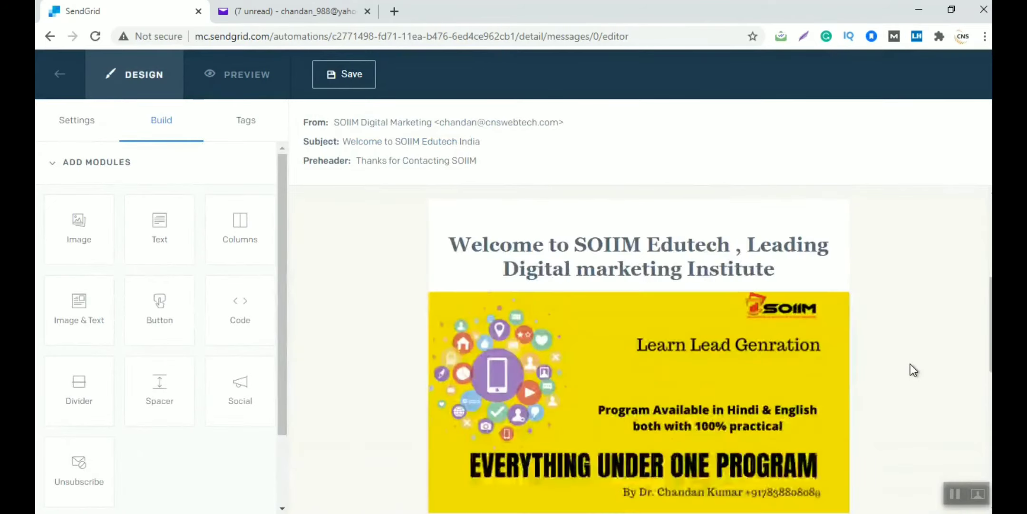
{"action": "scroll", "coordinate": [911, 363], "scroll_direction": "down", "scroll_amount": 5}
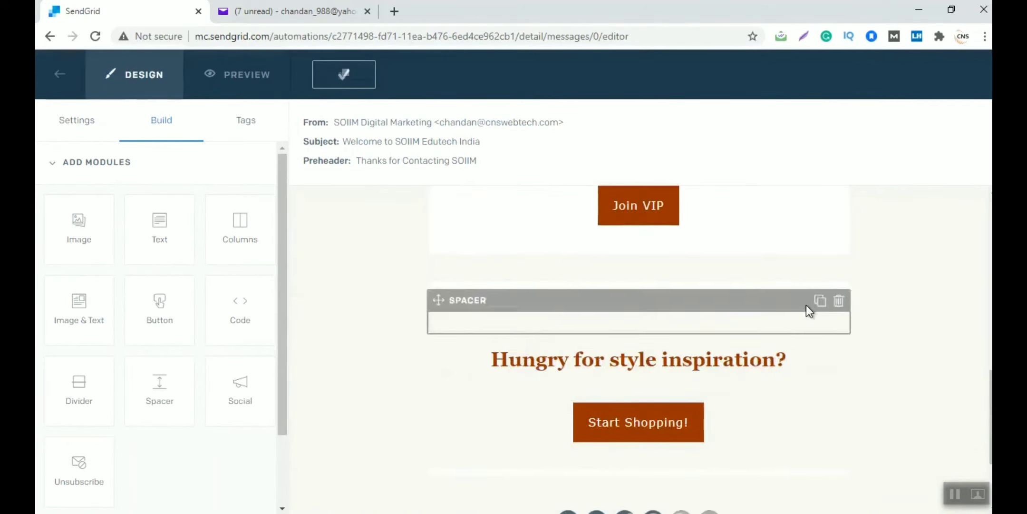
Change the Join VIP button label to 'To Know More Call on' plus the contact phone number
{"action": "scroll", "coordinate": [806, 305], "scroll_direction": "up", "scroll_amount": 1}
{"action": "scroll", "coordinate": [806, 305], "scroll_direction": "up", "scroll_amount": 2}
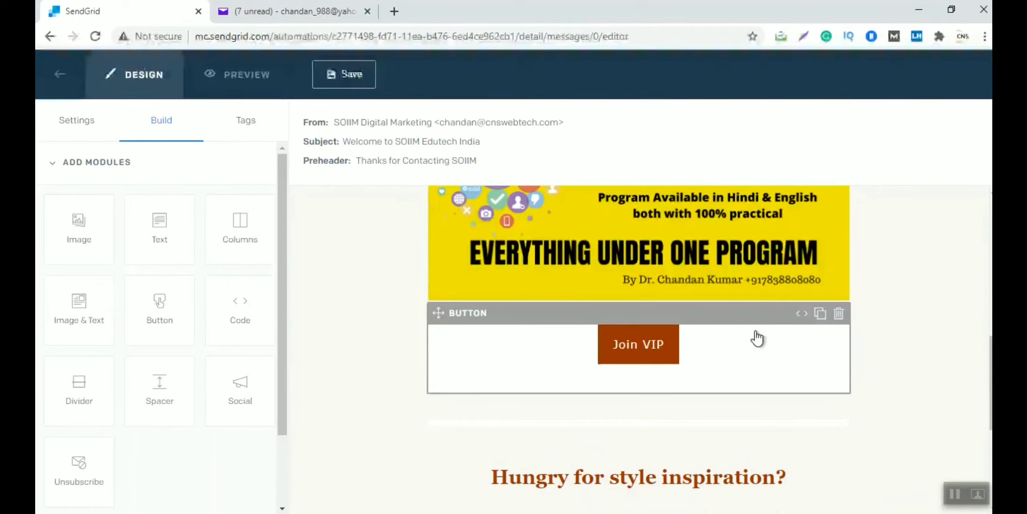
{"action": "left_click", "coordinate": [639, 341]}
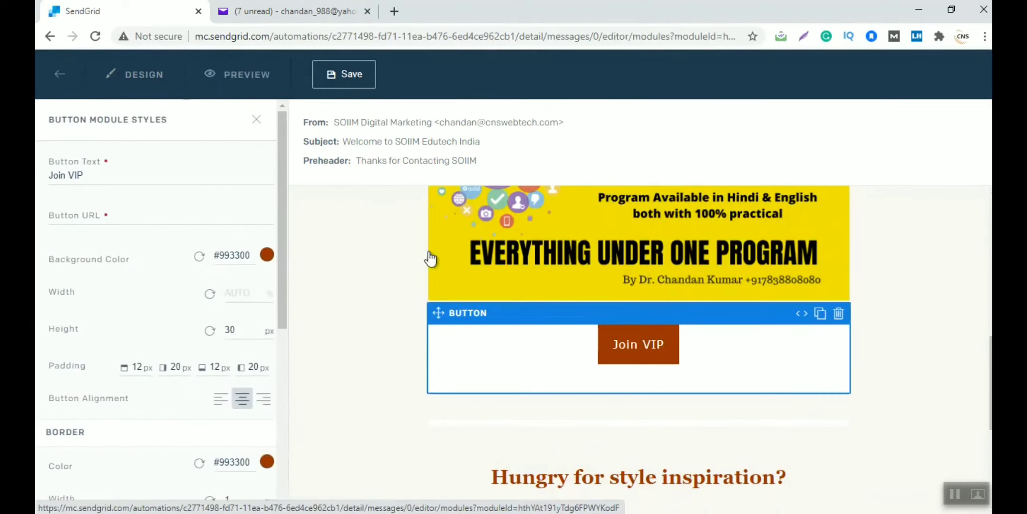
{"action": "left_click_drag", "start_coordinate": [107, 182], "coordinate": [64, 180]}
{"action": "type", "text": "to"}
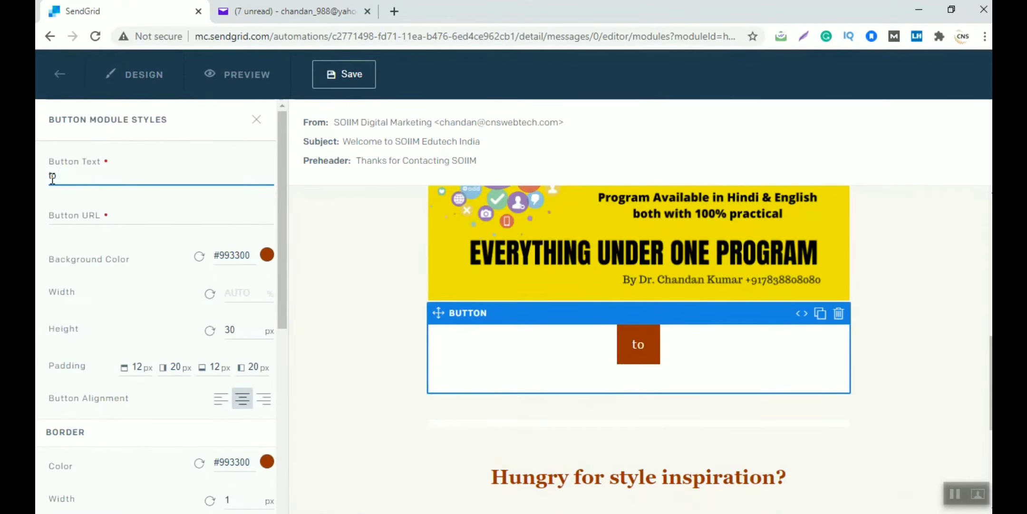
{"action": "type", "text": " Know Mor"}
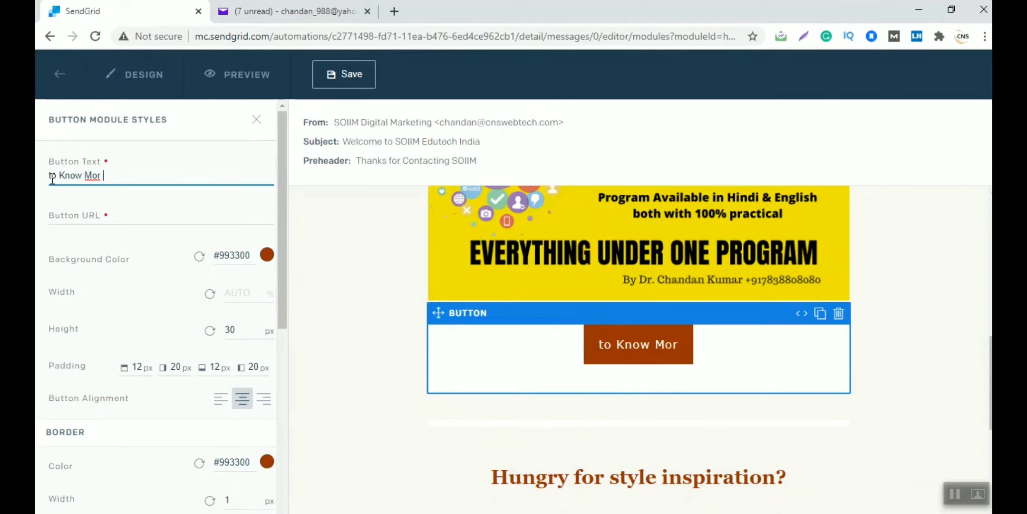
{"action": "type", "text": "e Call "}
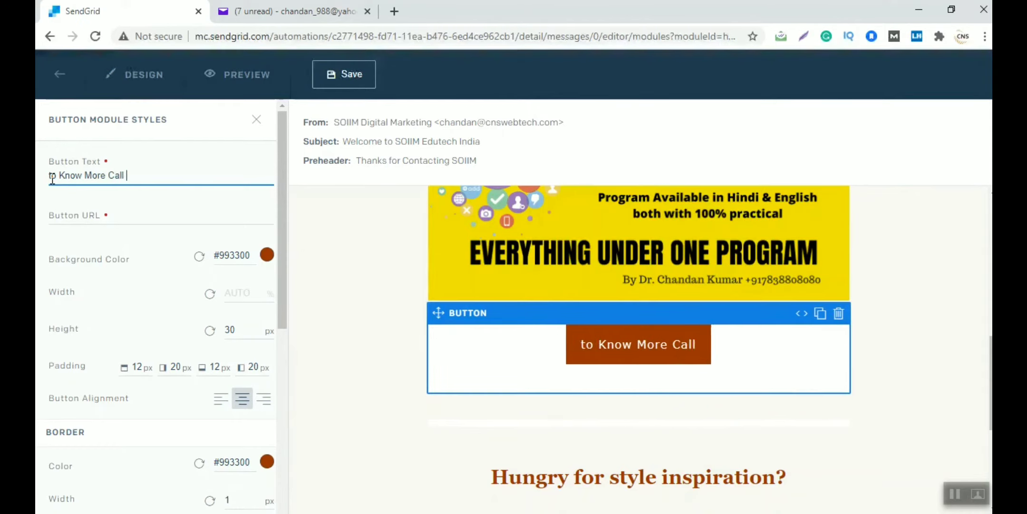
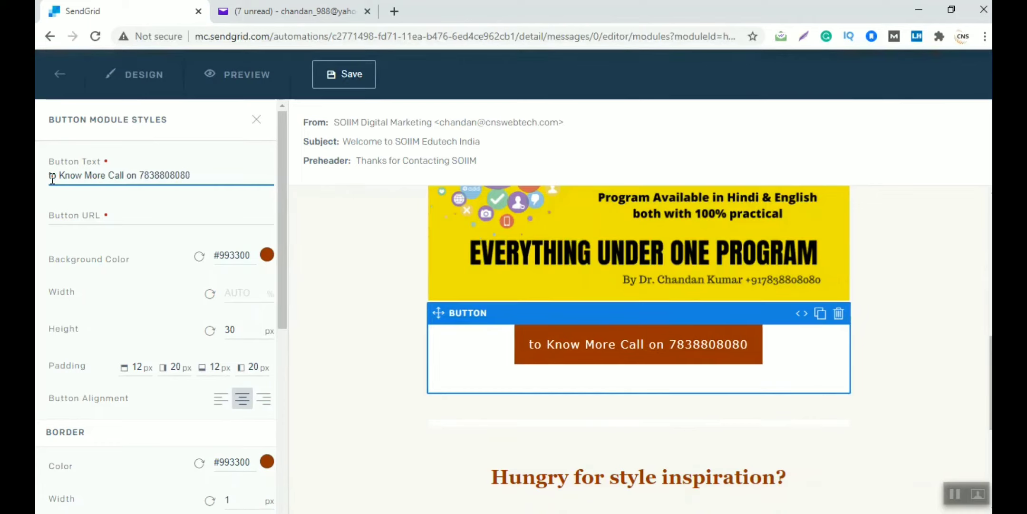
{"action": "type", "text": "T"}
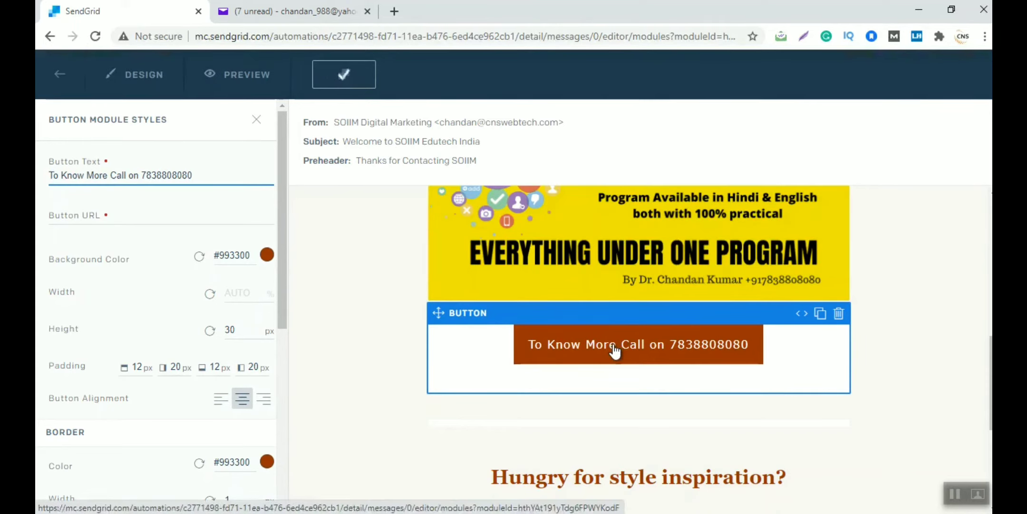
{"action": "left_click", "coordinate": [267, 255]}
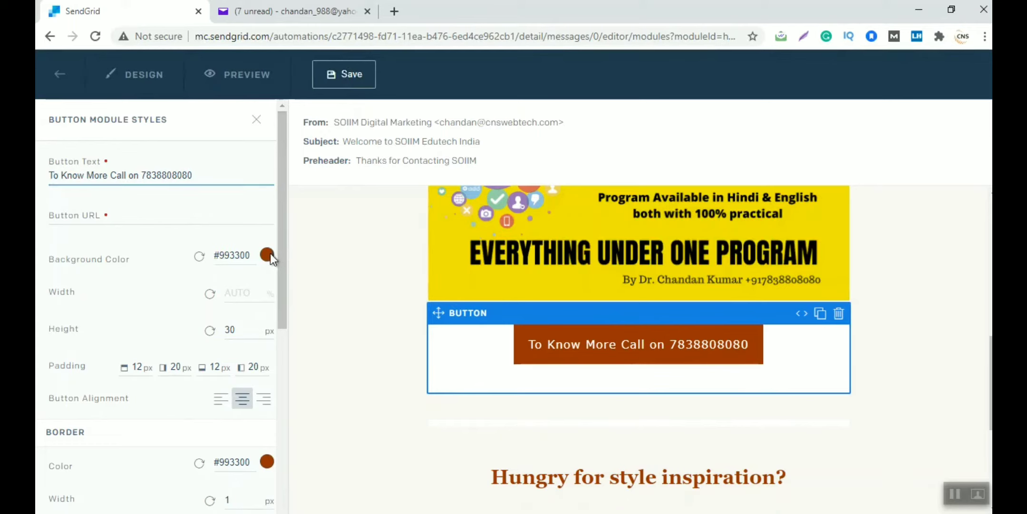
Give the call-to-action button a bright light-blue background
{"action": "left_click_drag", "start_coordinate": [235, 369], "coordinate": [260, 367]}
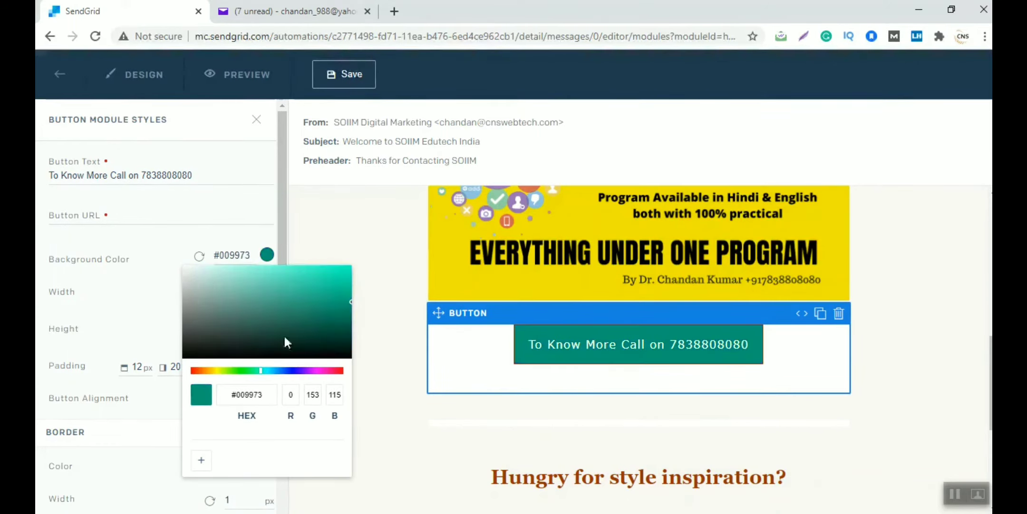
{"action": "mouse_move", "coordinate": [298, 305]}
{"action": "left_mouse_down"}
{"action": "mouse_move", "coordinate": [228, 297]}
{"action": "mouse_move", "coordinate": [358, 282]}
{"action": "mouse_move", "coordinate": [341, 277]}
{"action": "mouse_move", "coordinate": [306, 316]}
{"action": "left_mouse_up"}
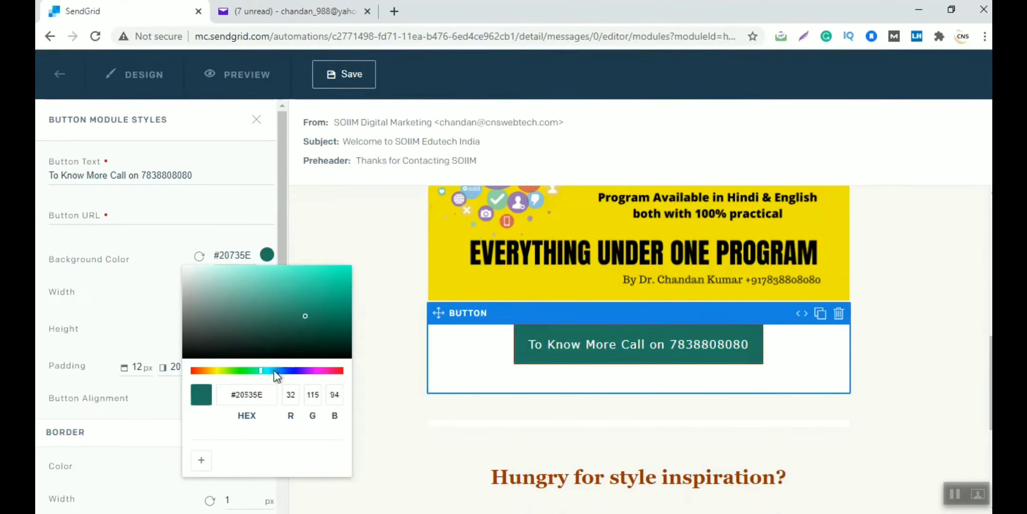
{"action": "left_click", "coordinate": [274, 370]}
{"action": "left_click", "coordinate": [339, 275]}
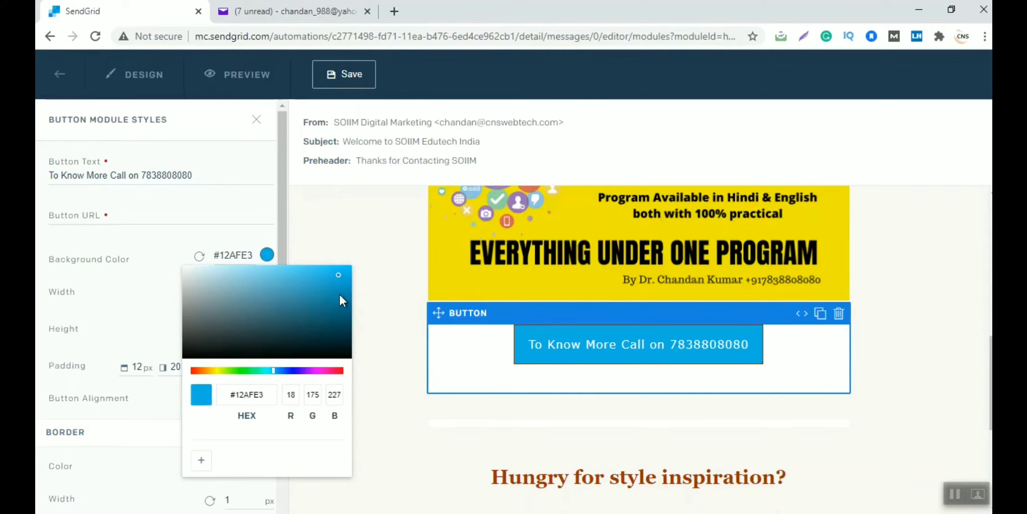
{"action": "left_click", "coordinate": [371, 241]}
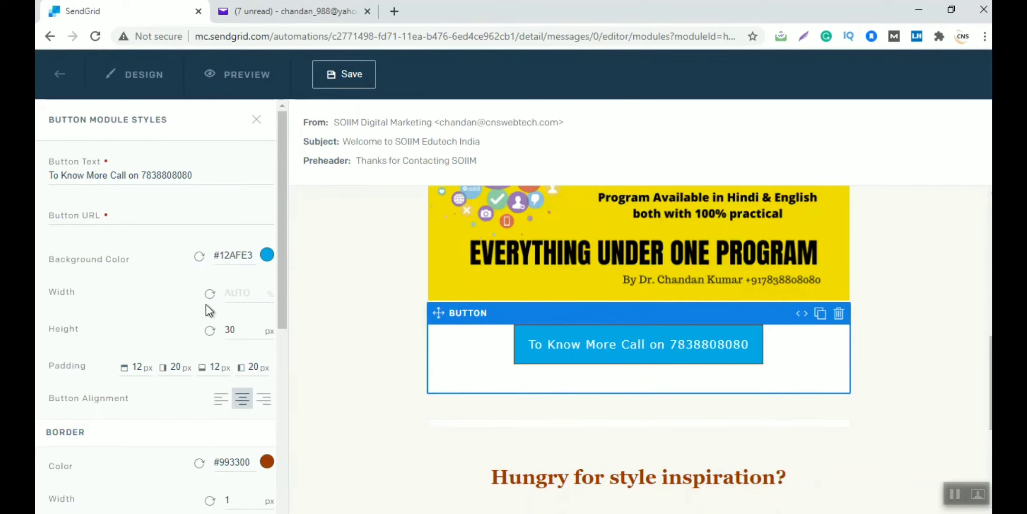
Save the email design changes and scroll down to the footer
{"action": "scroll", "coordinate": [213, 337], "scroll_direction": "down", "scroll_amount": 2}
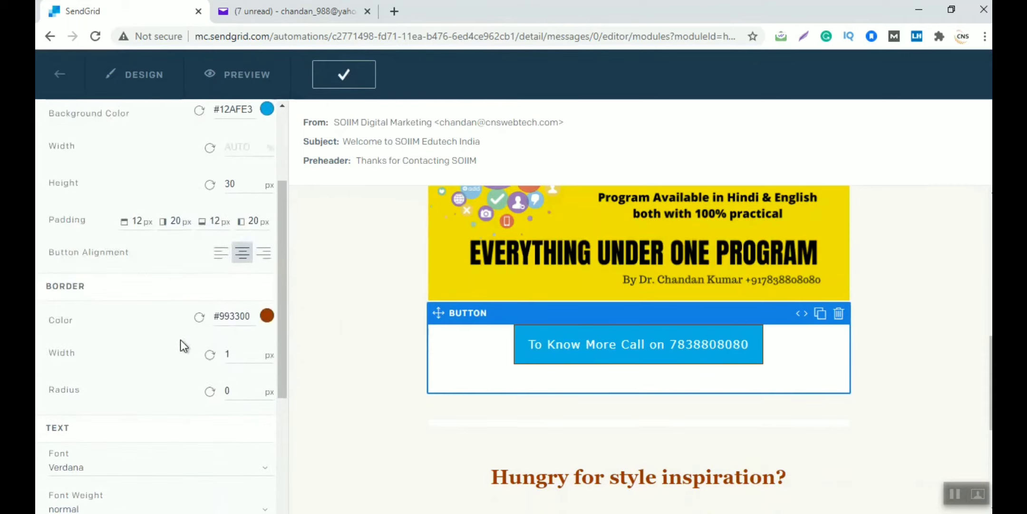
{"action": "scroll", "coordinate": [181, 339], "scroll_direction": "down", "scroll_amount": 6}
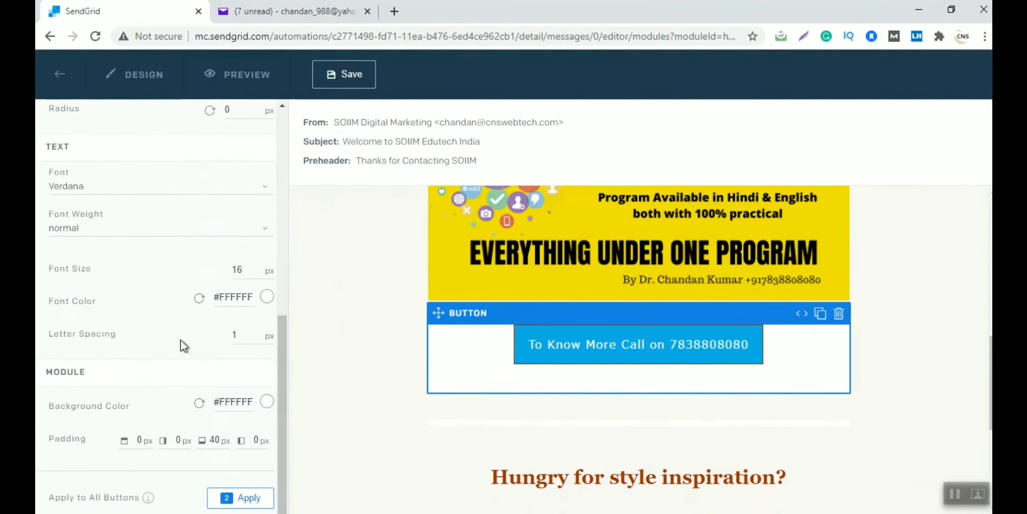
{"action": "scroll", "coordinate": [180, 340], "scroll_direction": "up", "scroll_amount": 1}
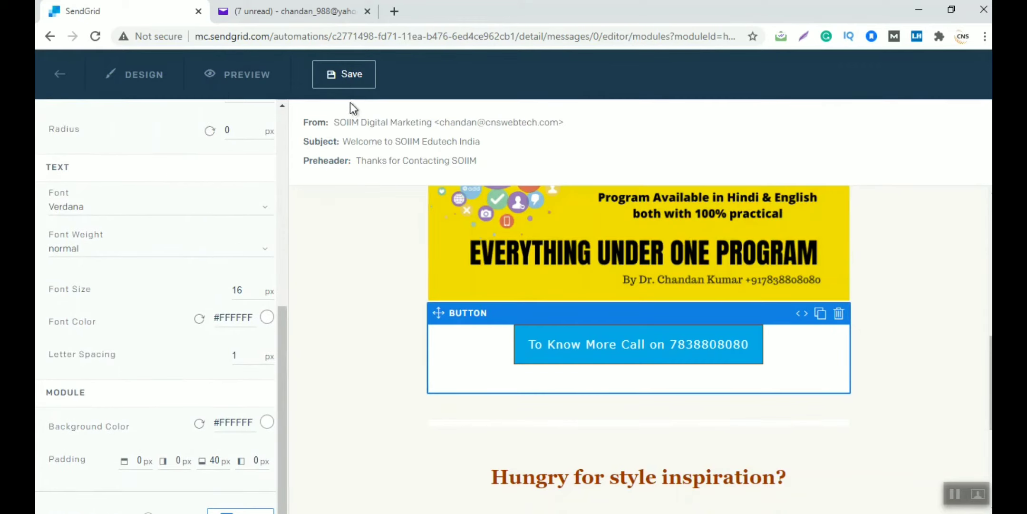
{"action": "left_click", "coordinate": [351, 87]}
{"action": "scroll", "coordinate": [394, 287], "scroll_direction": "down", "scroll_amount": 3}
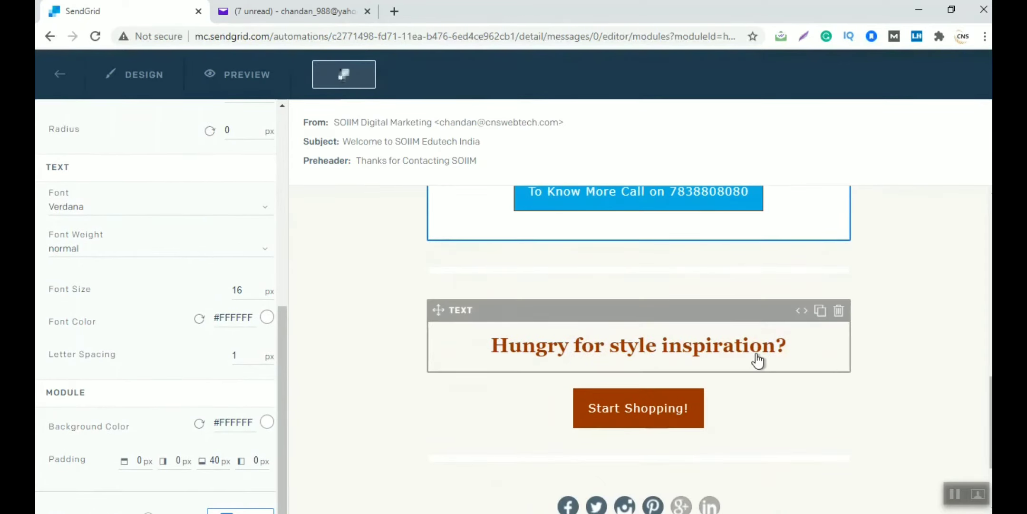
{"action": "scroll", "coordinate": [757, 360], "scroll_direction": "down", "scroll_amount": 3}
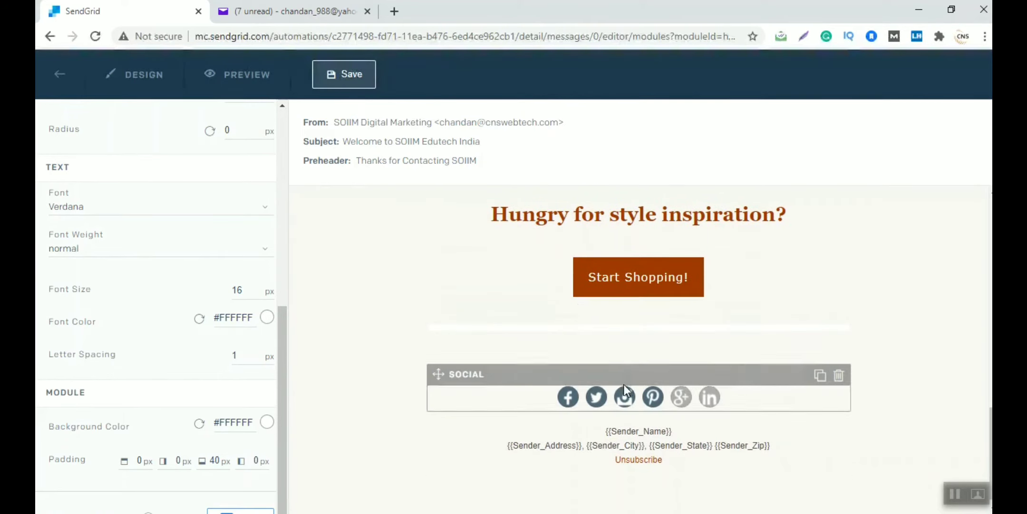
Replace the Facebook link in the social block with the institute's Facebook page address
{"action": "left_click", "coordinate": [575, 406]}
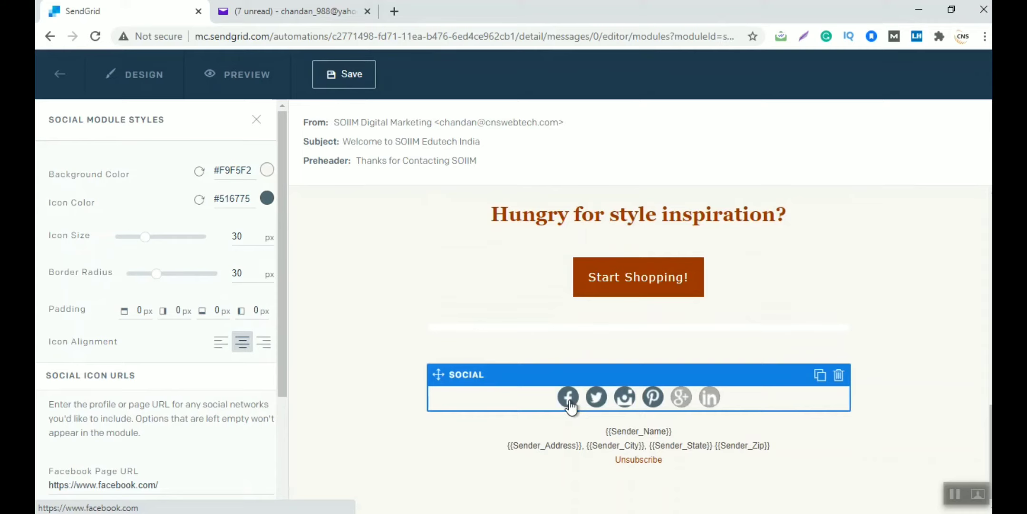
{"action": "scroll", "coordinate": [167, 344], "scroll_direction": "down", "scroll_amount": 5}
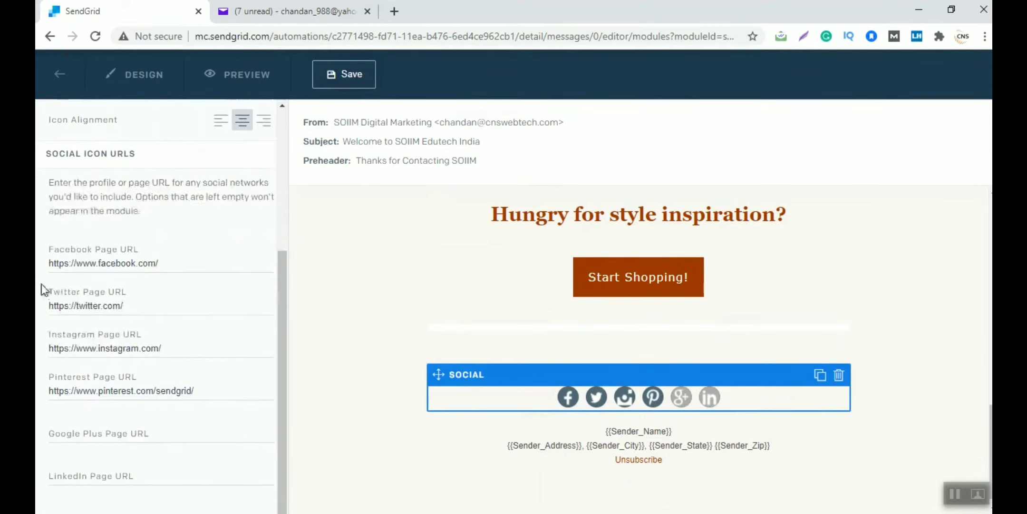
{"action": "left_click", "coordinate": [395, 11]}
{"action": "type", "text": "face"}
{"action": "key", "text": "Down"}
{"action": "key", "text": "Down"}
{"action": "key", "text": "Down"}
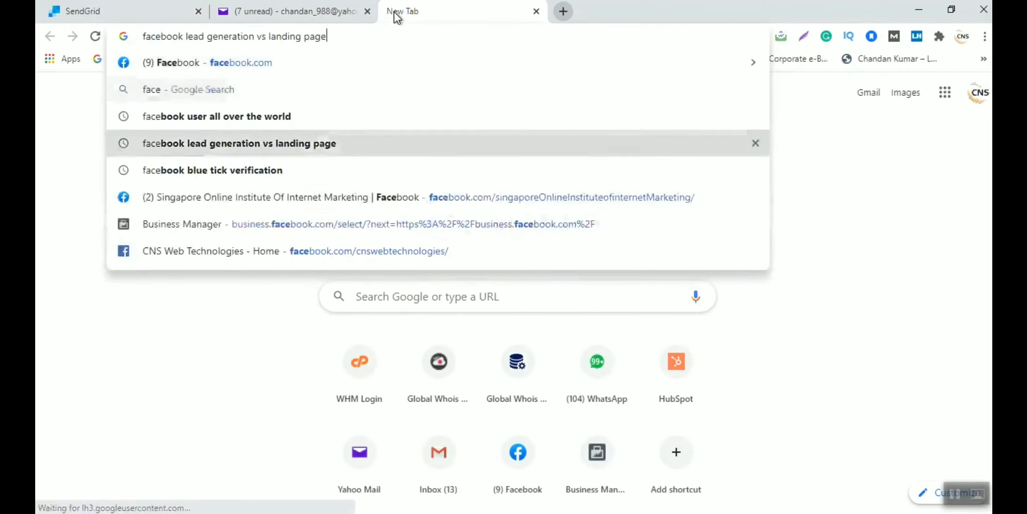
{"action": "key", "text": "Down"}
{"action": "key", "text": "Down"}
{"action": "left_click", "coordinate": [118, 10]}
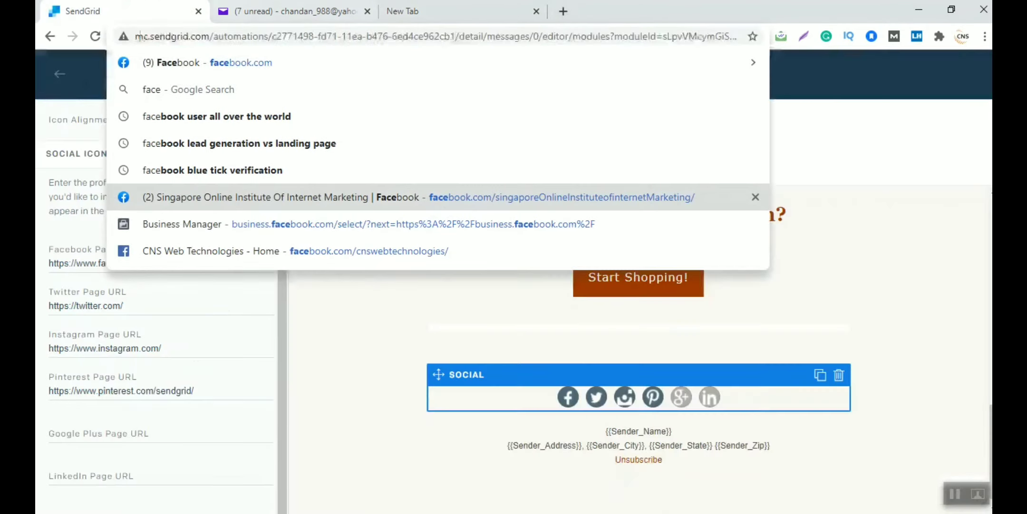
{"action": "left_click", "coordinate": [162, 263]}
{"action": "key", "text": "ctrl+a"}
{"action": "type", "text": "https://www.facebook.com/singaporeOnlineInstituteofinternetMarketing/"}
Replace the Twitter link with the institute's Twitter profile address
{"action": "left_click", "coordinate": [418, 11]}
{"action": "type", "text": "tw"}
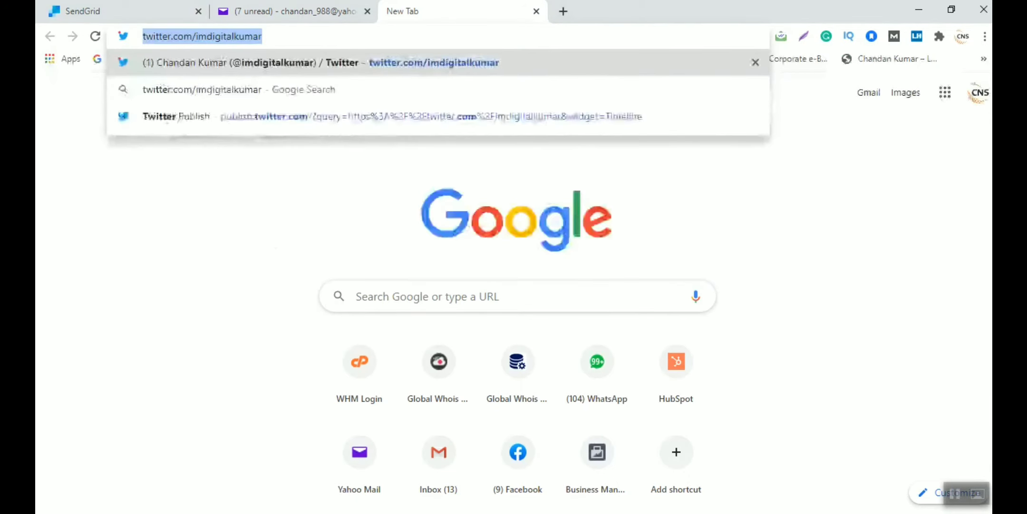
{"action": "left_click", "coordinate": [119, 11]}
{"action": "left_click_drag", "start_coordinate": [172, 306], "coordinate": [60, 306]}
{"action": "key", "text": "BackSpace"}
{"action": "key", "text": "BackSpace"}
{"action": "key", "text": "BackSpace"}
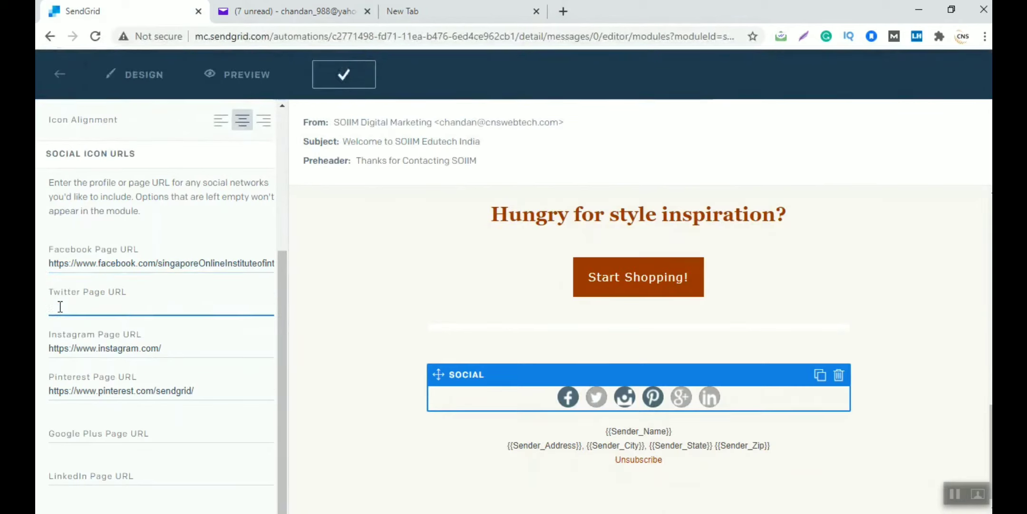
{"action": "type", "text": "https://twitter.com/imdigitalkumar"}
Set the Instagram link to the institute's profile address and clear the Pinterest link
{"action": "left_click", "coordinate": [182, 351]}
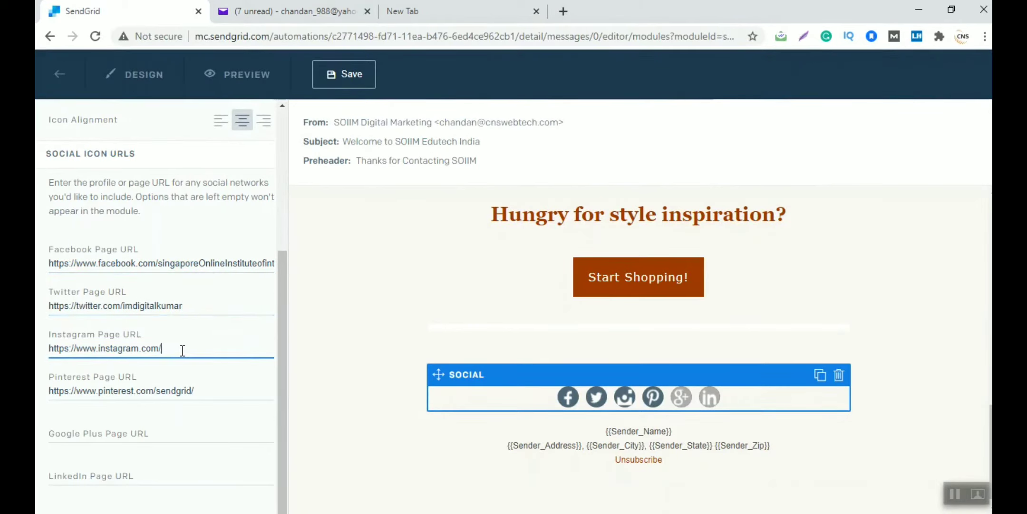
{"action": "left_click", "coordinate": [417, 18]}
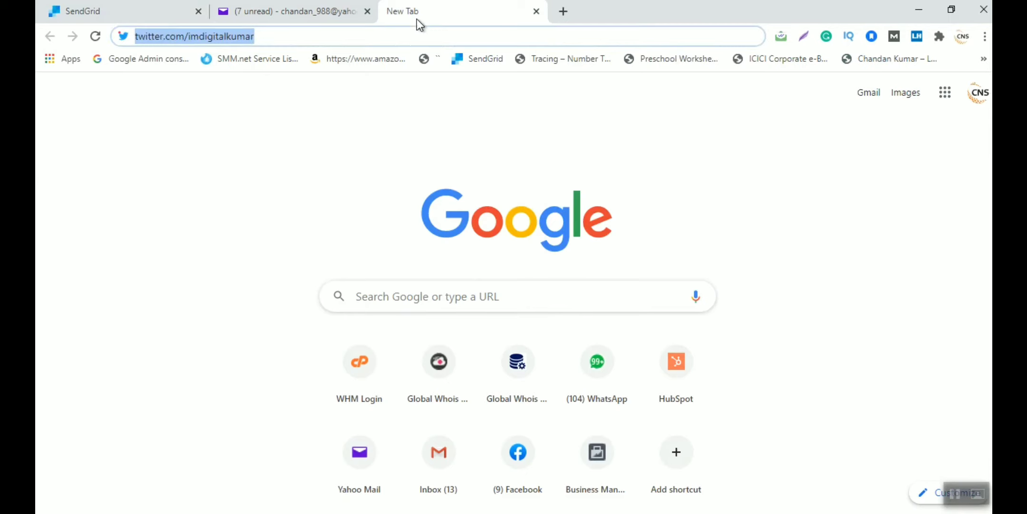
{"action": "type", "text": "insta"}
{"action": "key", "text": "Down"}
{"action": "key", "text": "Down"}
{"action": "key", "text": "Down"}
{"action": "key", "text": "Down"}
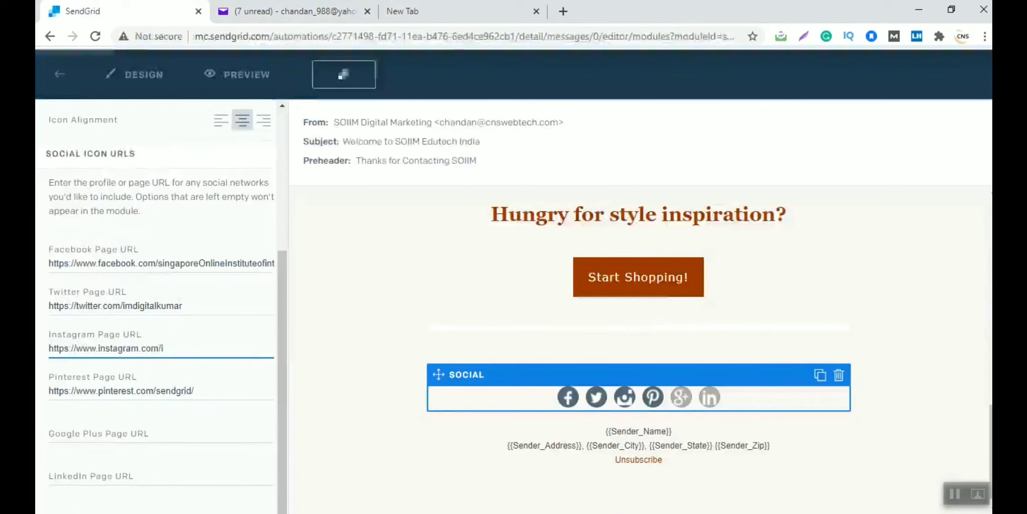
{"action": "triple_click", "coordinate": [161, 348]}
{"action": "type", "text": "https://www.instagram.com/digitalchandankumar/"}
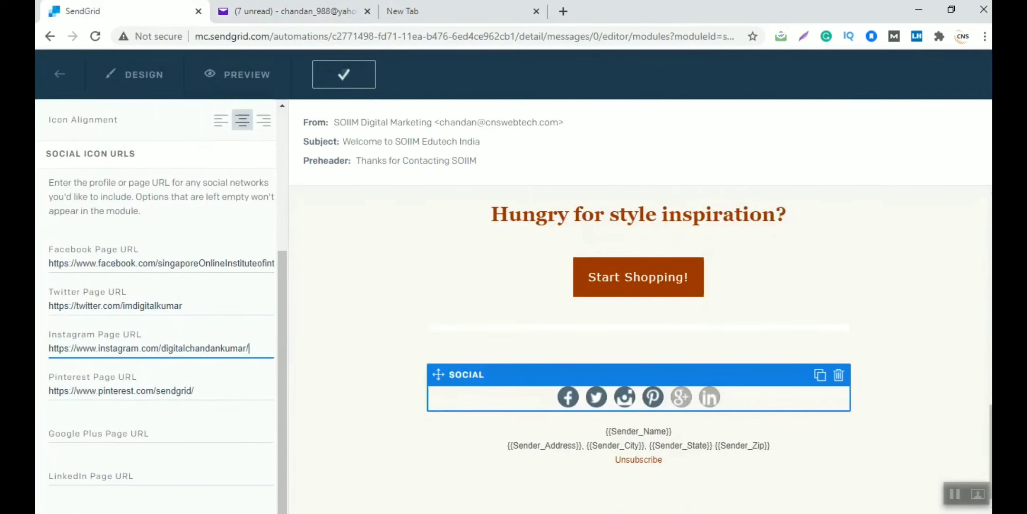
{"action": "triple_click", "coordinate": [202, 390]}
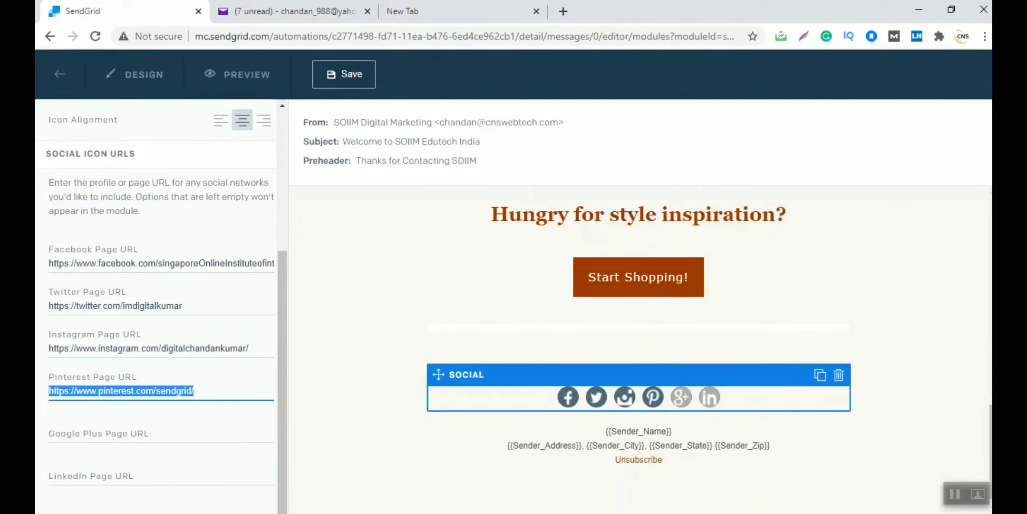
{"action": "key", "text": "BackSpace"}
Set the LinkedIn link to the company's LinkedIn profile address
{"action": "left_click", "coordinate": [428, 11]}
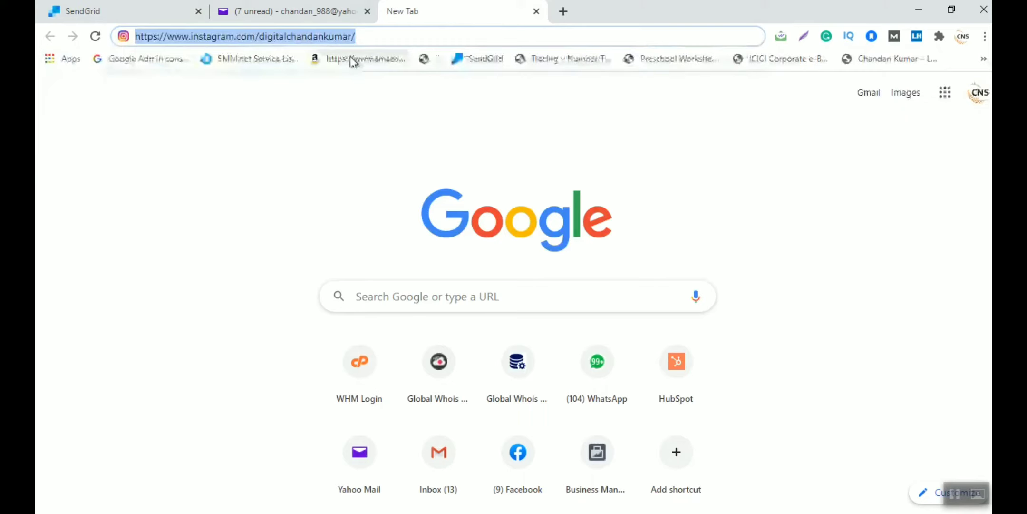
{"action": "type", "text": "linke"}
{"action": "key", "text": "Down"}
{"action": "key", "text": "Down"}
{"action": "key", "text": "Down"}
{"action": "key", "text": "Down"}
{"action": "key", "text": "Down"}
{"action": "key", "text": "Down"}
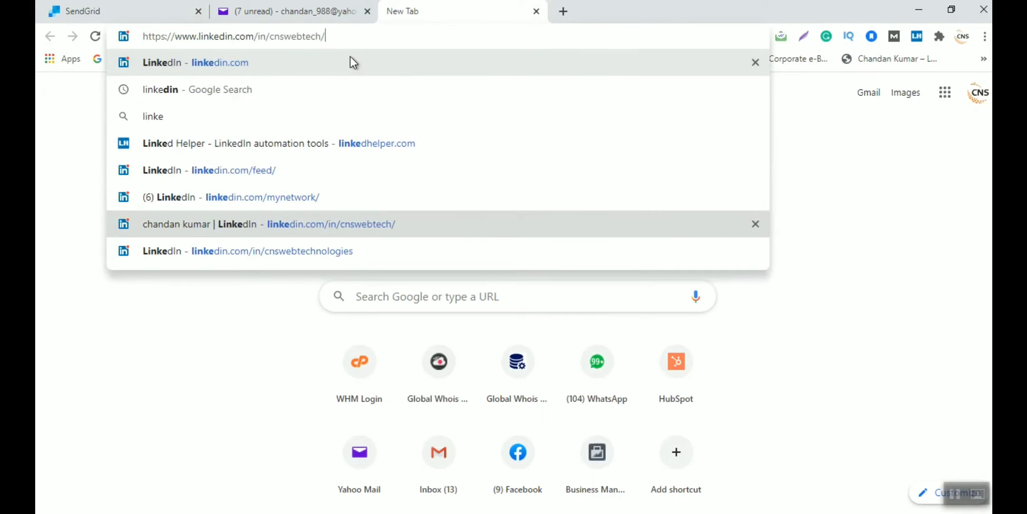
{"action": "key", "text": "ctrl+a"}
{"action": "key", "text": "ctrl+c"}
{"action": "key", "text": "ctrl+shift+Tab"}
{"action": "key", "text": "ctrl+shift+Tab"}
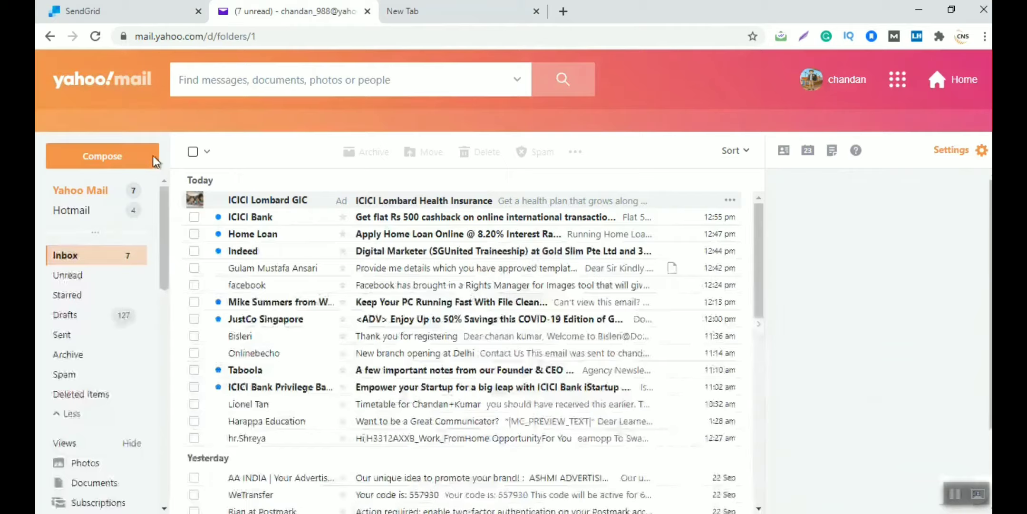
{"action": "left_click", "coordinate": [120, 473]}
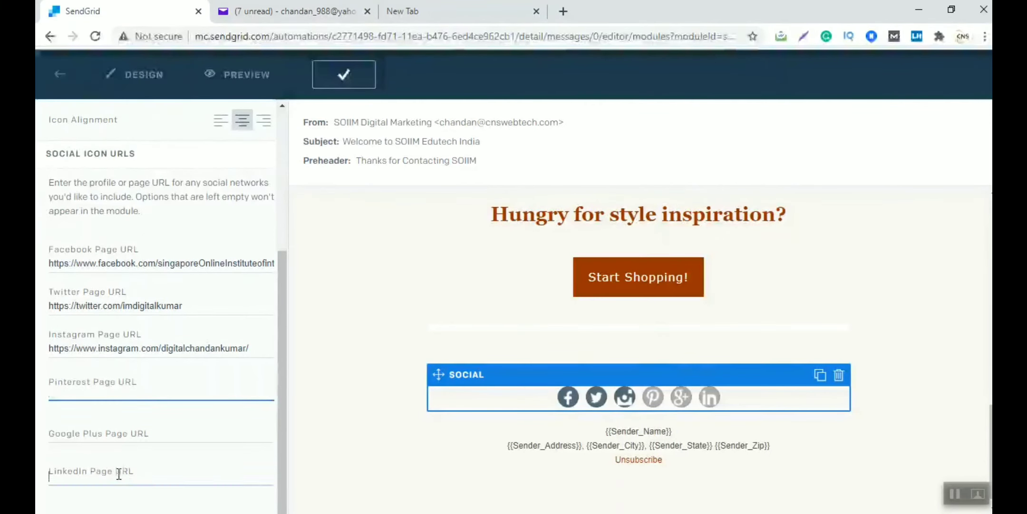
{"action": "key", "text": "ctrl+v"}
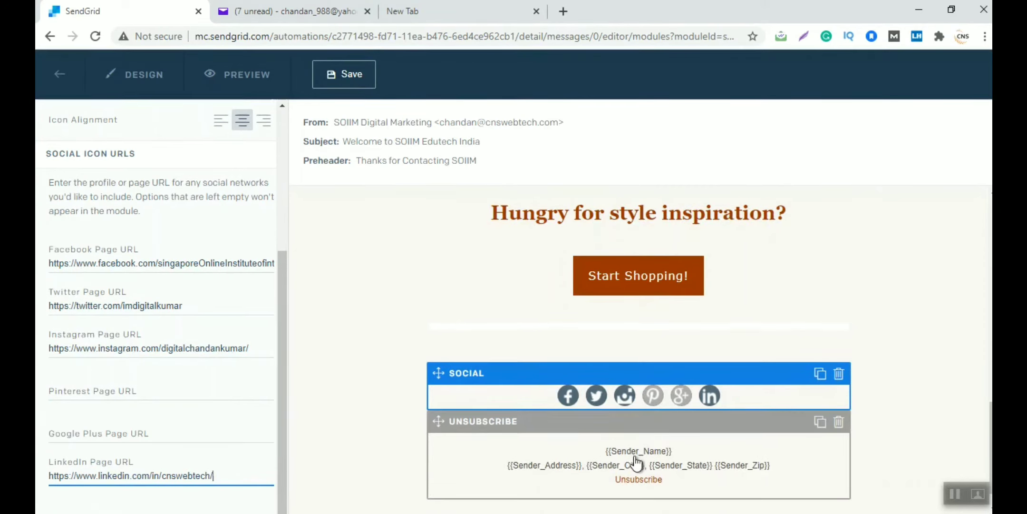
{"action": "scroll", "coordinate": [636, 461], "scroll_direction": "down", "scroll_amount": 1}
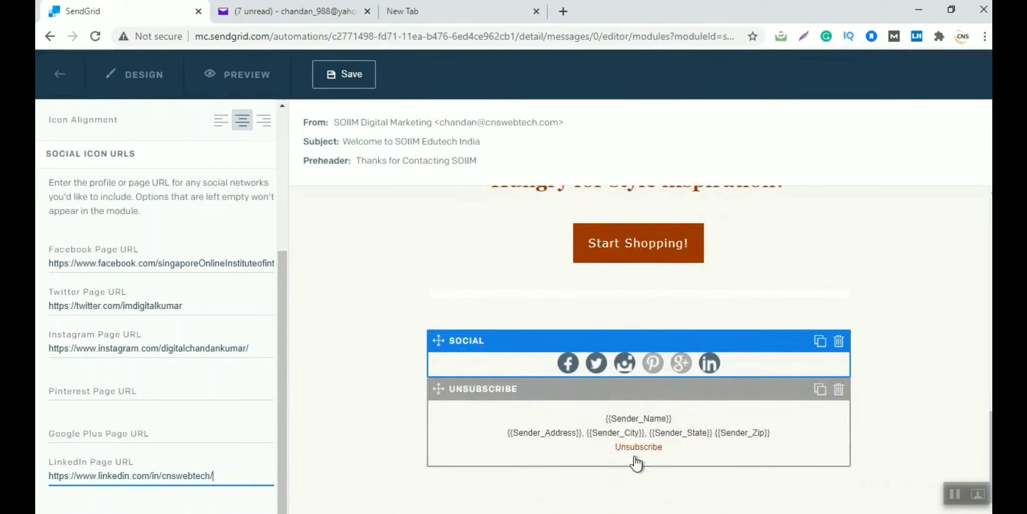
{"action": "scroll", "coordinate": [636, 461], "scroll_direction": "up", "scroll_amount": 1}
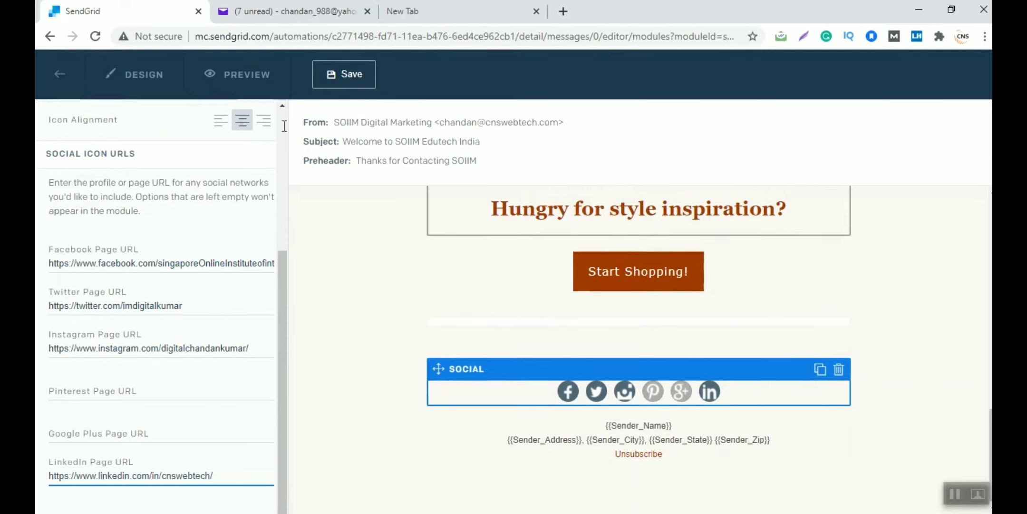
{"action": "left_click", "coordinate": [238, 90]}
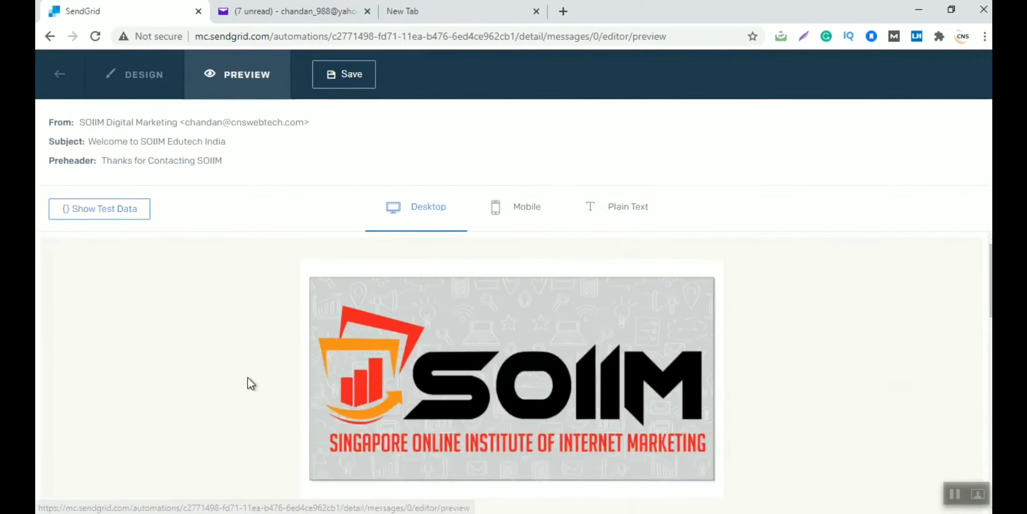
Review the email's desktop preview down to the footer, then return to the automation page
{"action": "scroll", "coordinate": [247, 378], "scroll_direction": "down", "scroll_amount": 15}
{"action": "scroll", "coordinate": [248, 377], "scroll_direction": "down", "scroll_amount": 2}
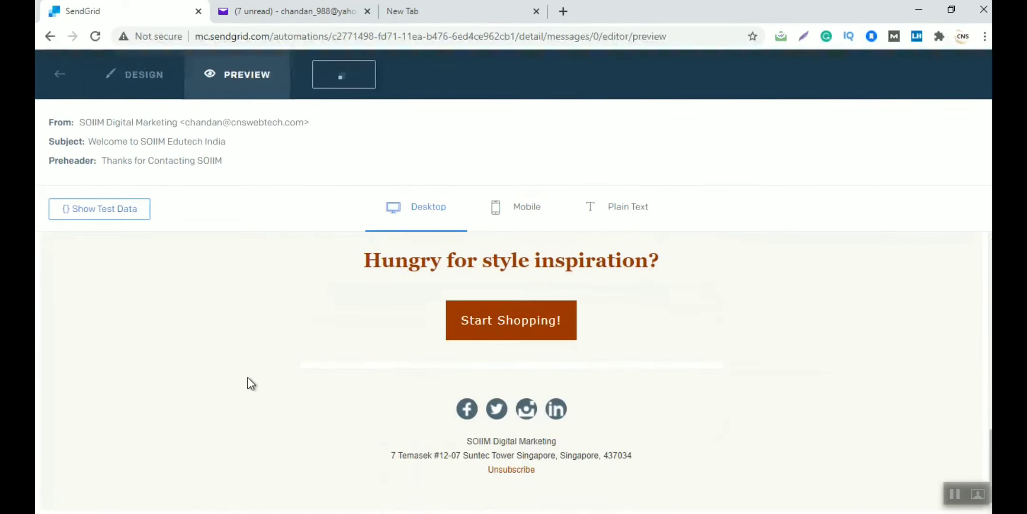
{"action": "left_click_drag", "start_coordinate": [460, 444], "coordinate": [587, 449]}
{"action": "scroll", "coordinate": [723, 352], "scroll_direction": "up", "scroll_amount": 10}
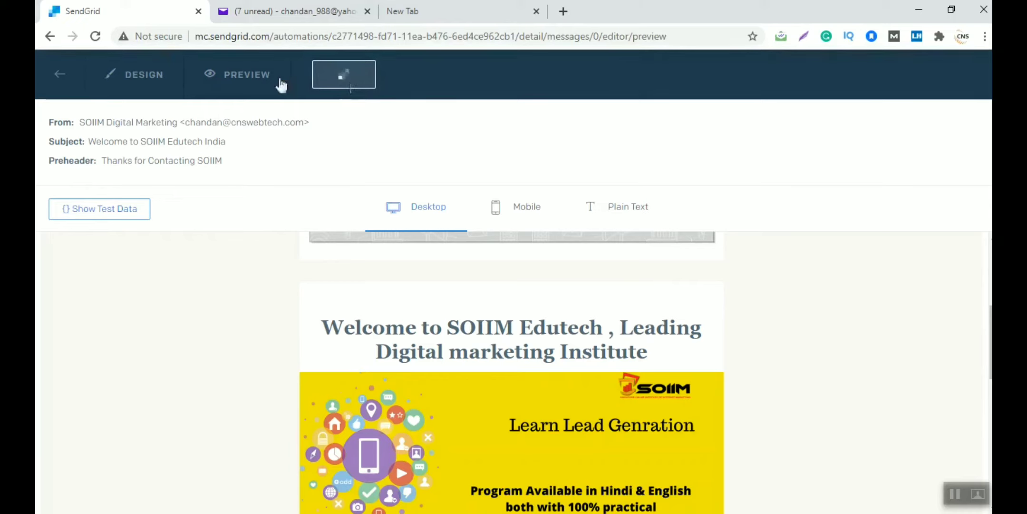
{"action": "left_click", "coordinate": [65, 77]}
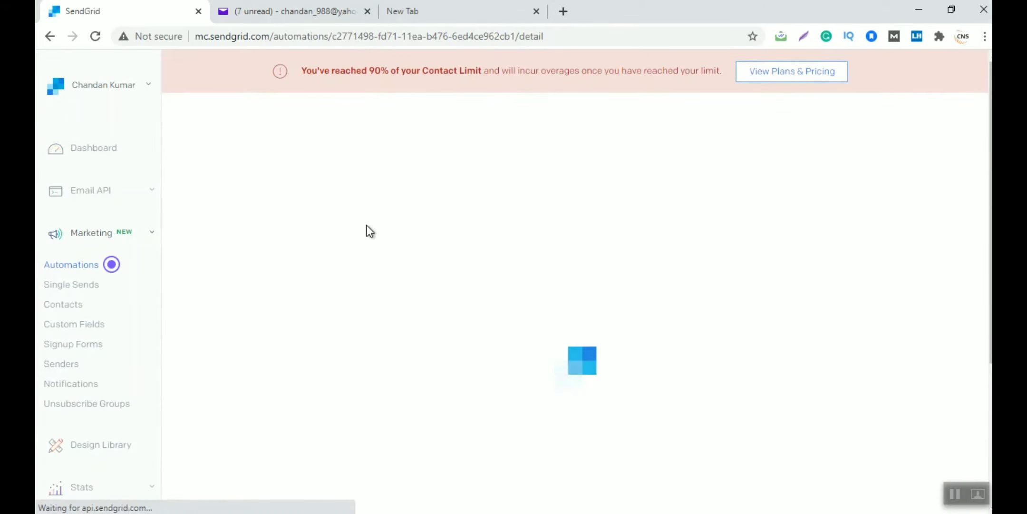
{"action": "scroll", "coordinate": [370, 356], "scroll_direction": "down", "scroll_amount": 15}
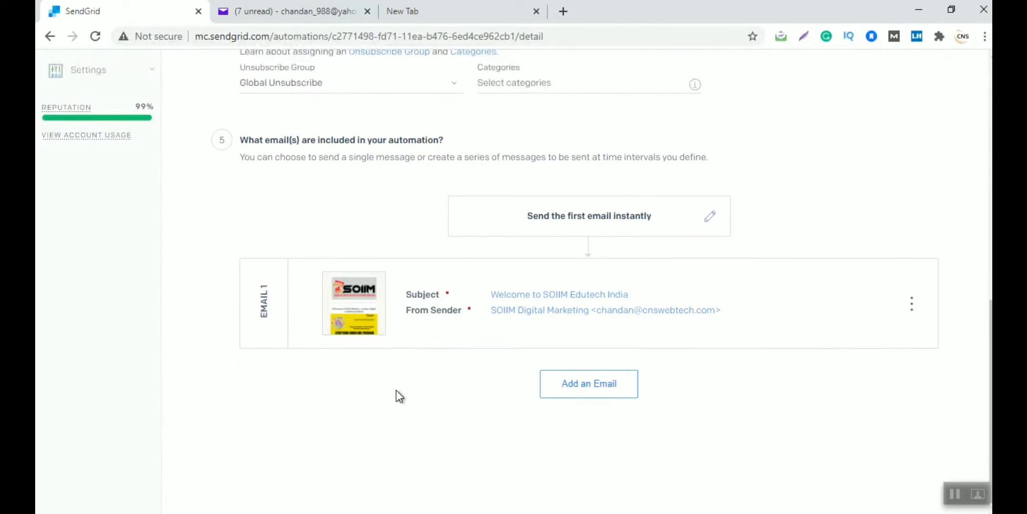
{"action": "scroll", "coordinate": [397, 390], "scroll_direction": "up", "scroll_amount": 5}
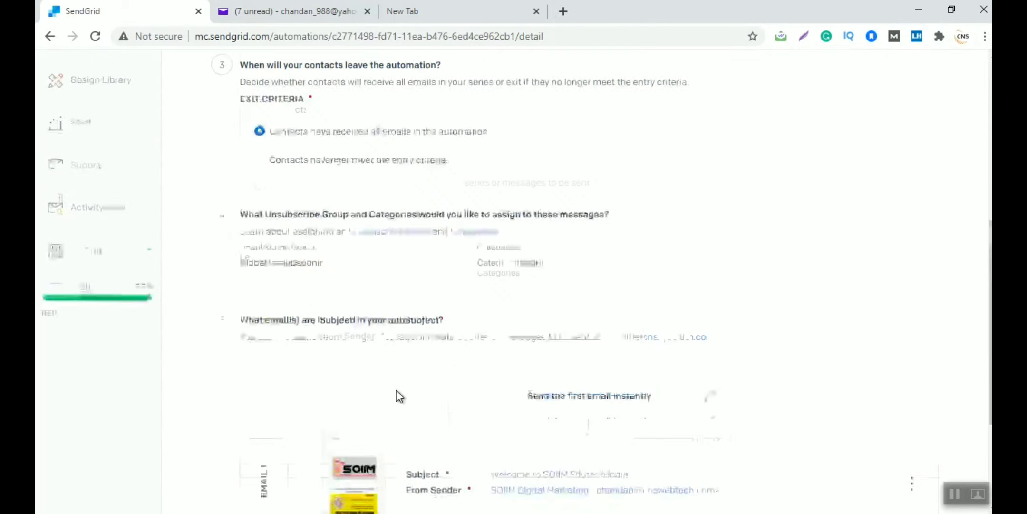
{"action": "scroll", "coordinate": [401, 226], "scroll_direction": "up", "scroll_amount": 8}
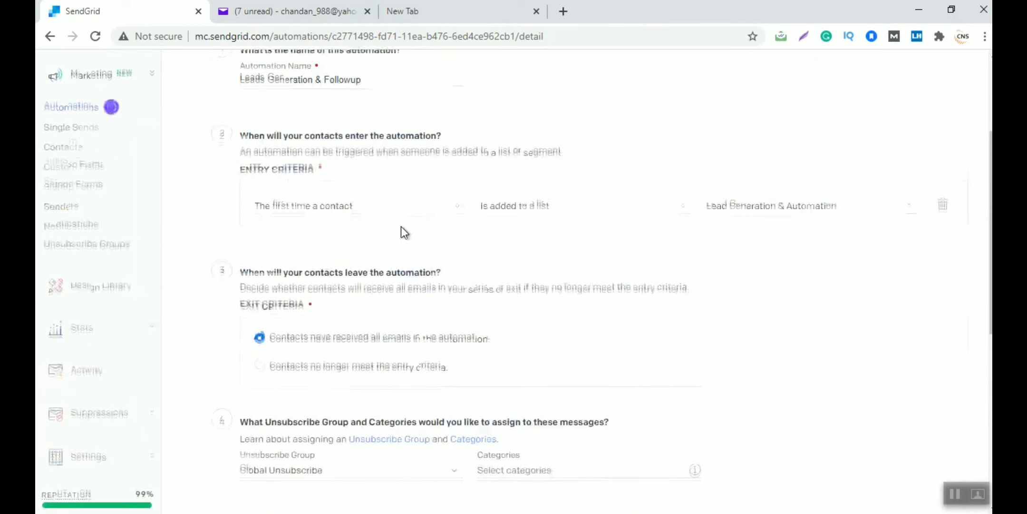
{"action": "scroll", "coordinate": [457, 289], "scroll_direction": "down", "scroll_amount": 3}
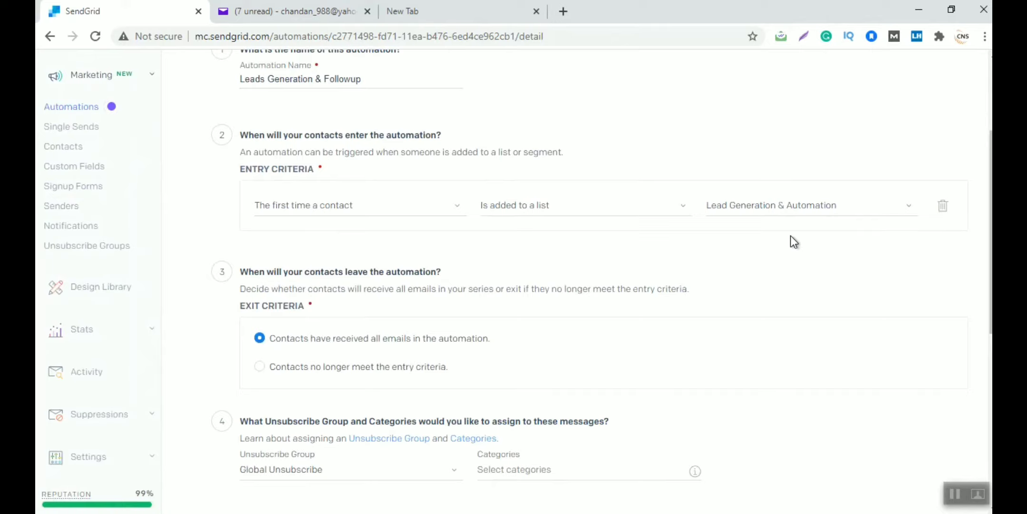
{"action": "scroll", "coordinate": [791, 235], "scroll_direction": "down", "scroll_amount": 7}
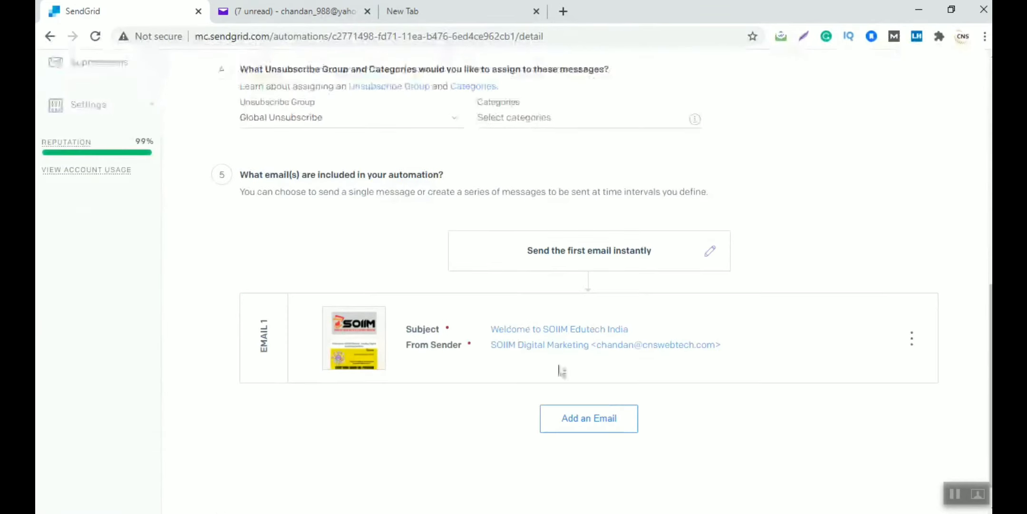
{"action": "scroll", "coordinate": [576, 394], "scroll_direction": "down", "scroll_amount": 1}
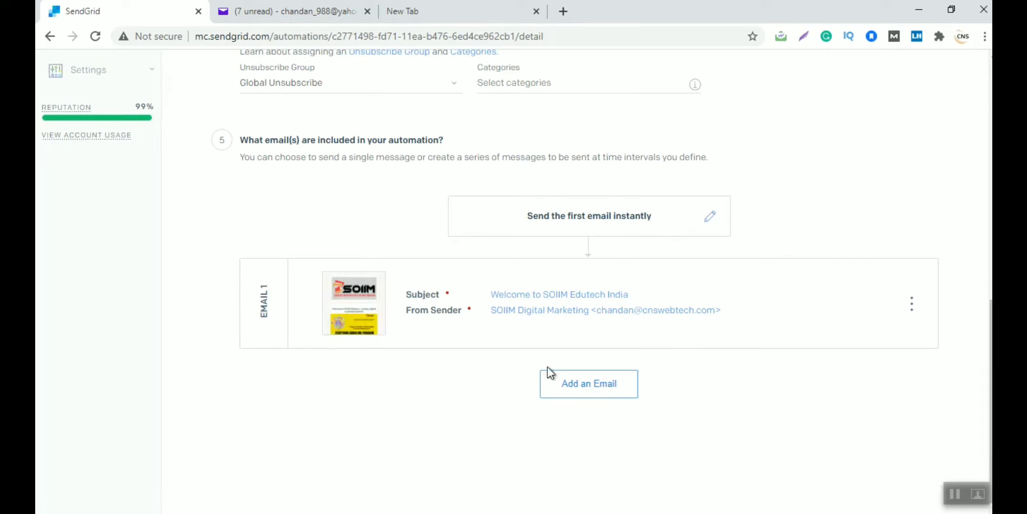
Add a second email to the series and shorten its wait to 1 day
{"action": "left_click", "coordinate": [579, 386]}
{"action": "scroll", "coordinate": [630, 295], "scroll_direction": "down", "scroll_amount": 2}
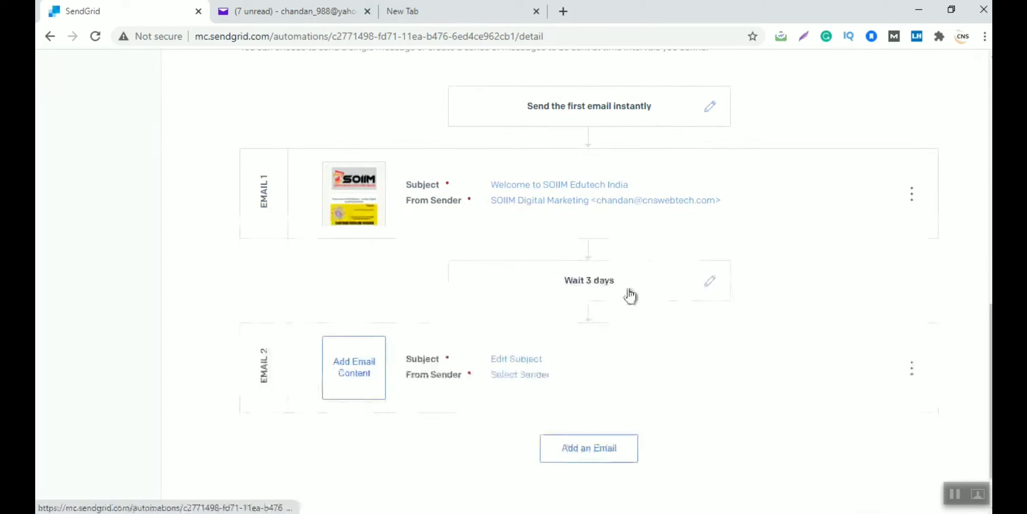
{"action": "left_click", "coordinate": [711, 282]}
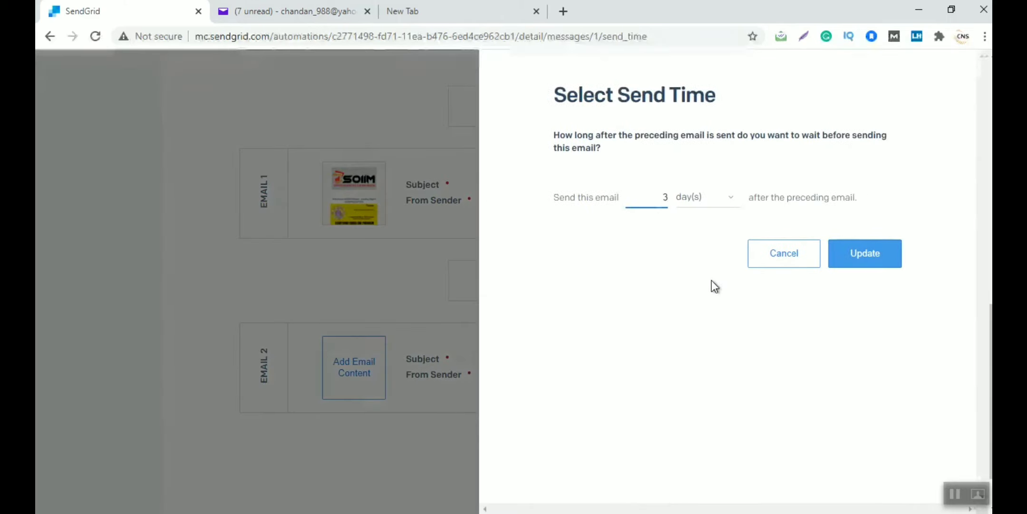
{"action": "left_click", "coordinate": [705, 203]}
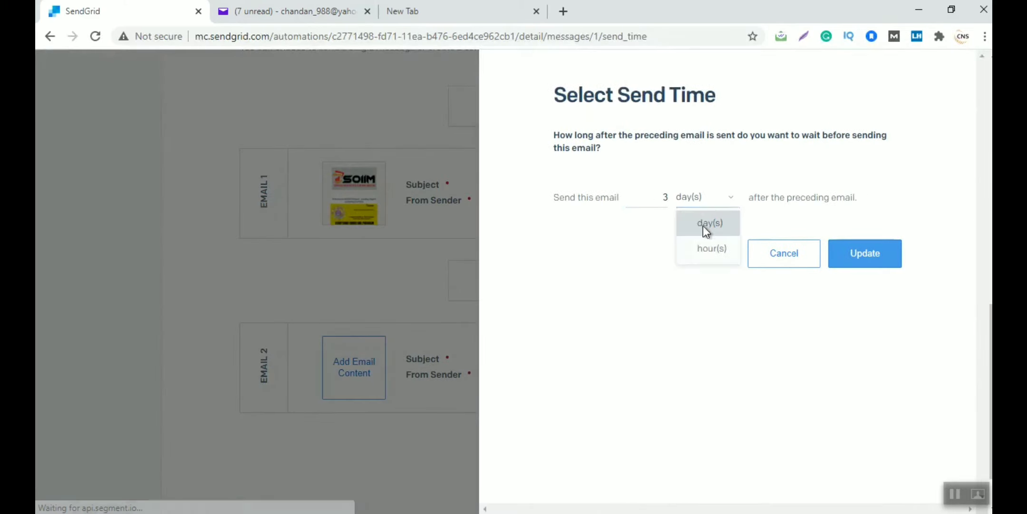
{"action": "left_click", "coordinate": [652, 250]}
{"action": "left_click", "coordinate": [663, 199]}
{"action": "key", "text": "BackSpace"}
{"action": "type", "text": "1"}
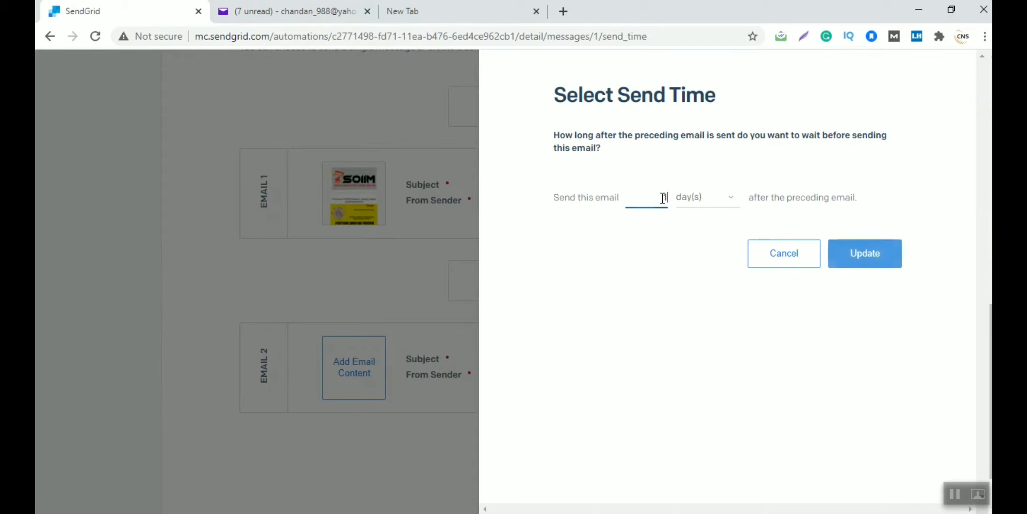
{"action": "left_click", "coordinate": [838, 251]}
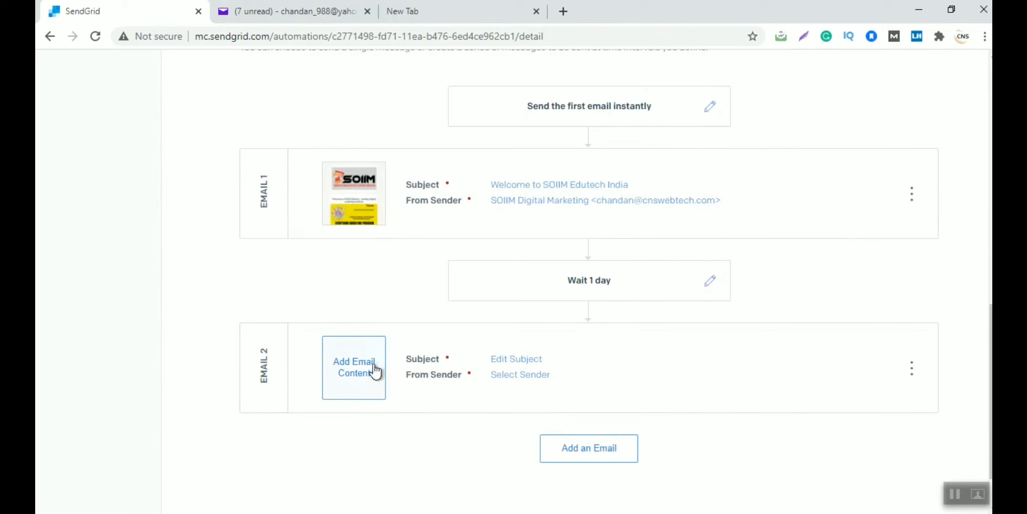
Add a third email, which follows after a 3-day wait
{"action": "scroll", "coordinate": [536, 361], "scroll_direction": "down", "scroll_amount": 1}
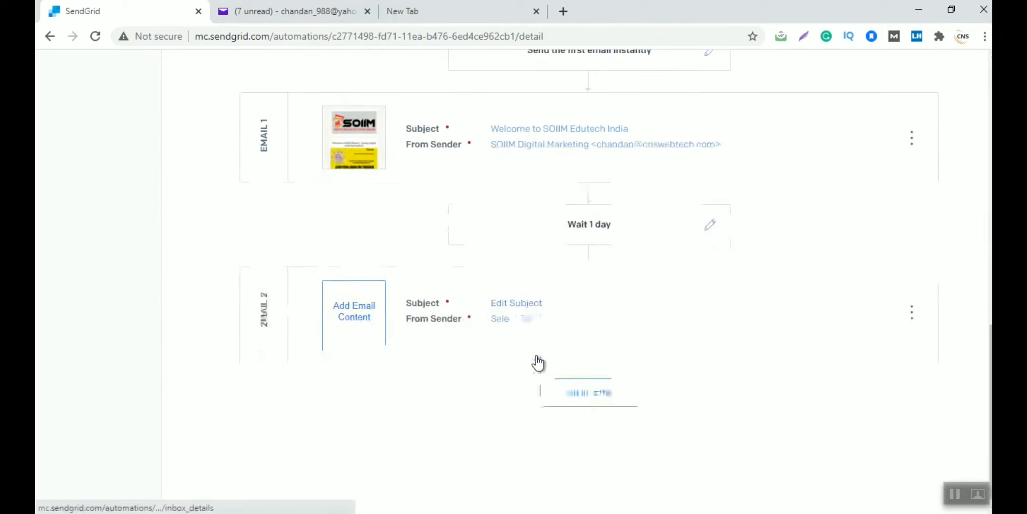
{"action": "left_click", "coordinate": [590, 385]}
{"action": "scroll", "coordinate": [591, 390], "scroll_direction": "down", "scroll_amount": 2}
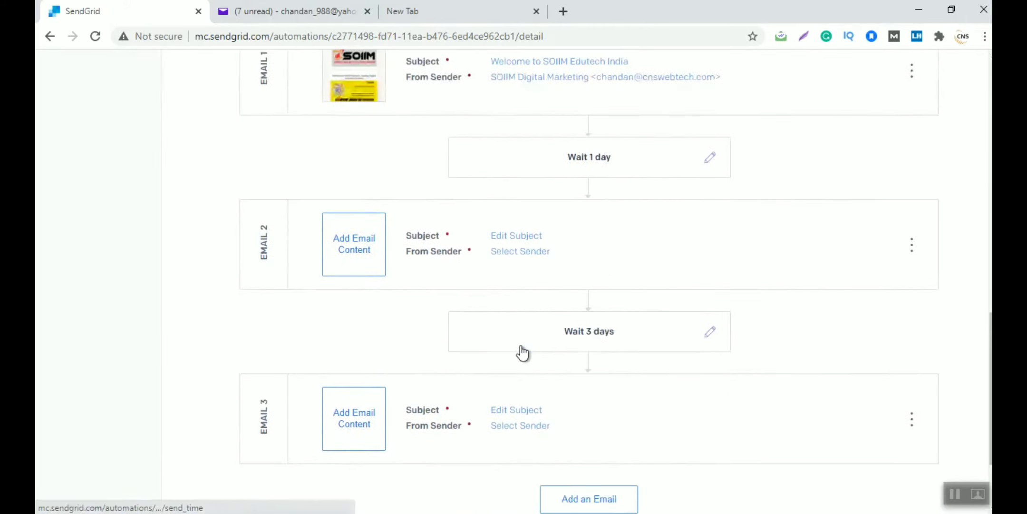
{"action": "scroll", "coordinate": [523, 353], "scroll_direction": "up", "scroll_amount": 2}
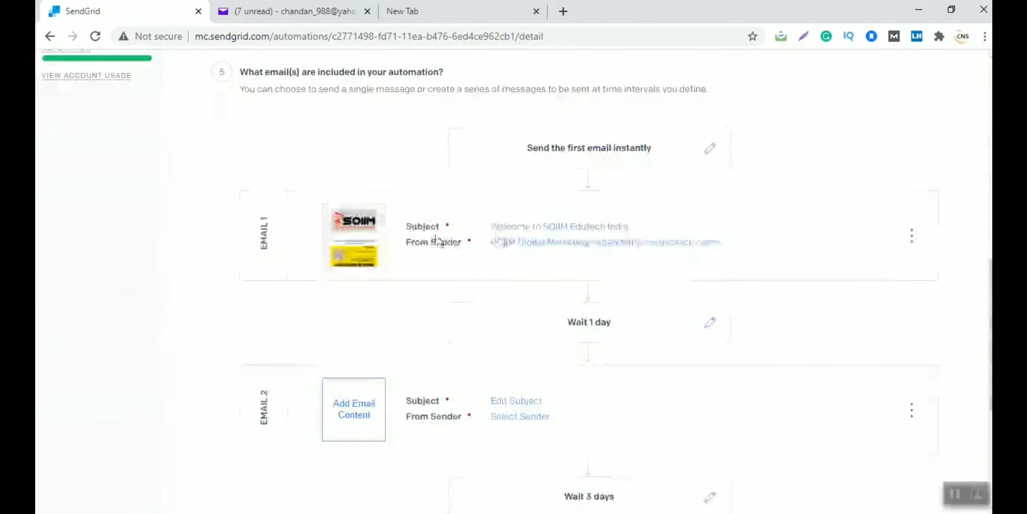
{"action": "scroll", "coordinate": [504, 243], "scroll_direction": "up", "scroll_amount": 10}
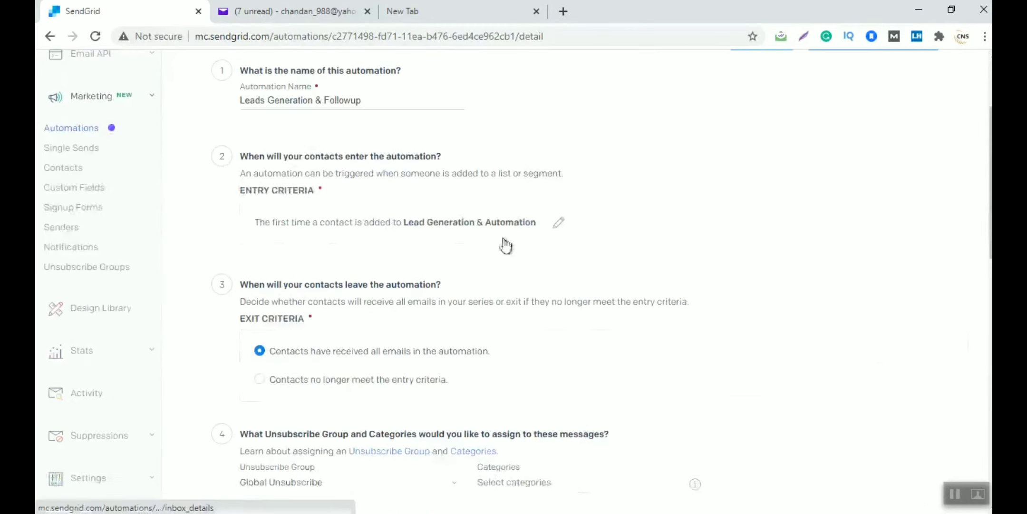
{"action": "scroll", "coordinate": [466, 225], "scroll_direction": "down", "scroll_amount": 3}
{"action": "scroll", "coordinate": [465, 224], "scroll_direction": "down", "scroll_amount": 8}
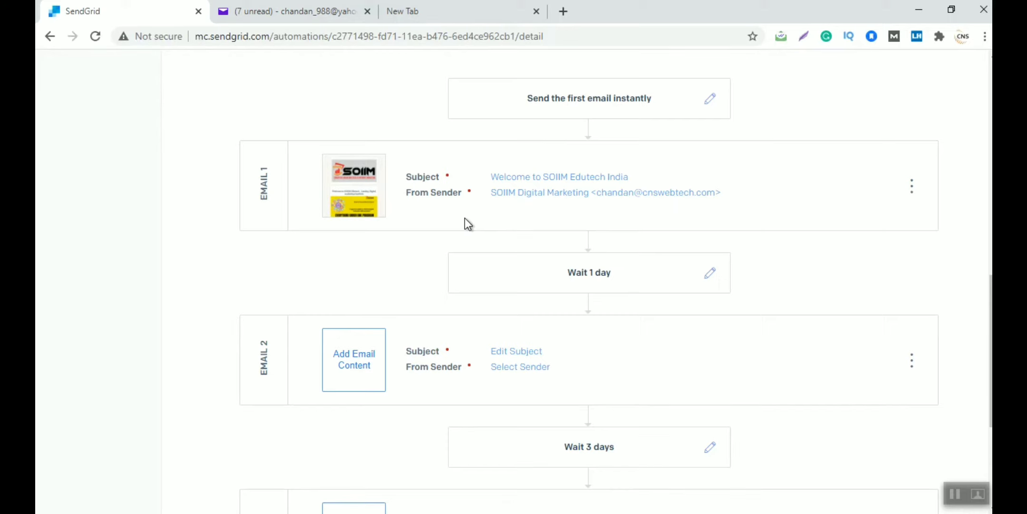
{"action": "scroll", "coordinate": [516, 447], "scroll_direction": "down", "scroll_amount": 3}
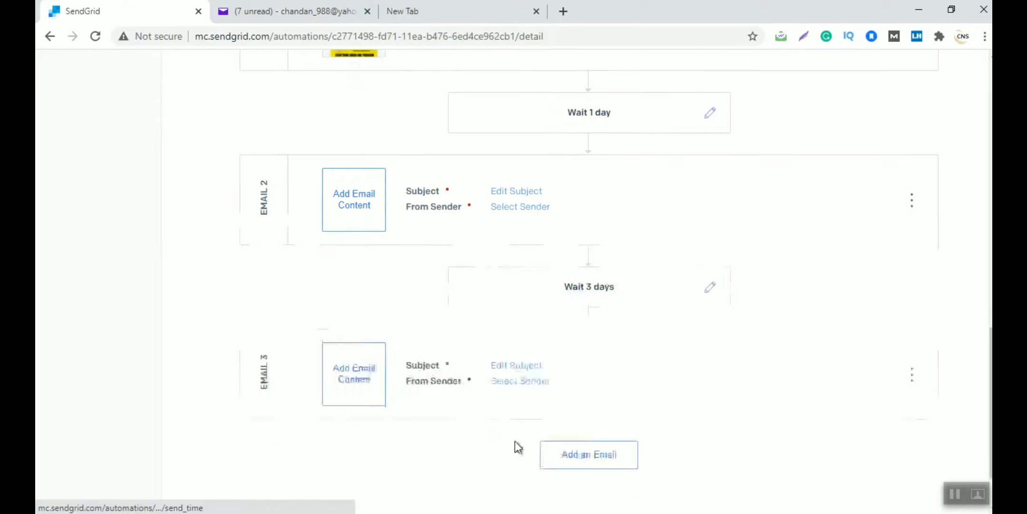
Add a fourth email, and give Email 2 a saved subject line and the SOIIM Digital Marketing sender
{"action": "left_click", "coordinate": [583, 445]}
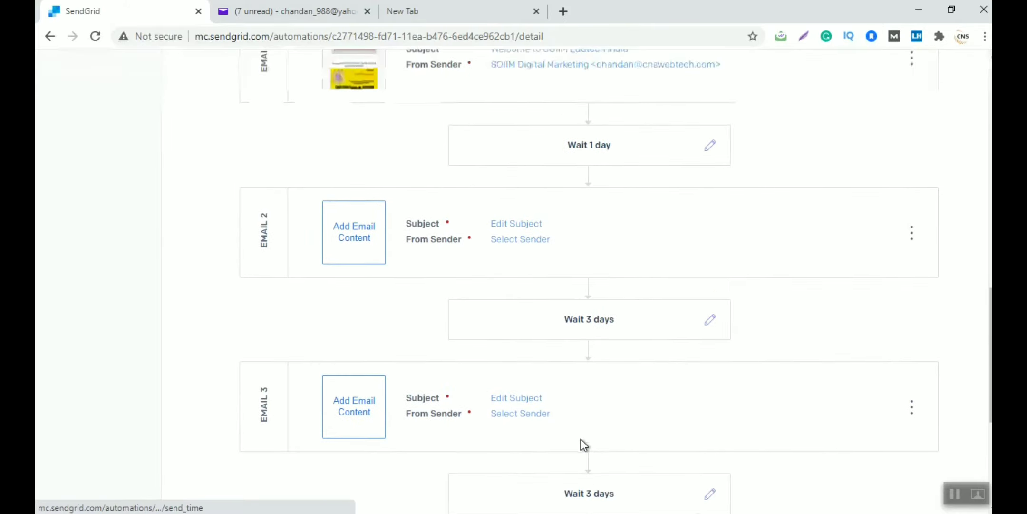
{"action": "left_click", "coordinate": [521, 225]}
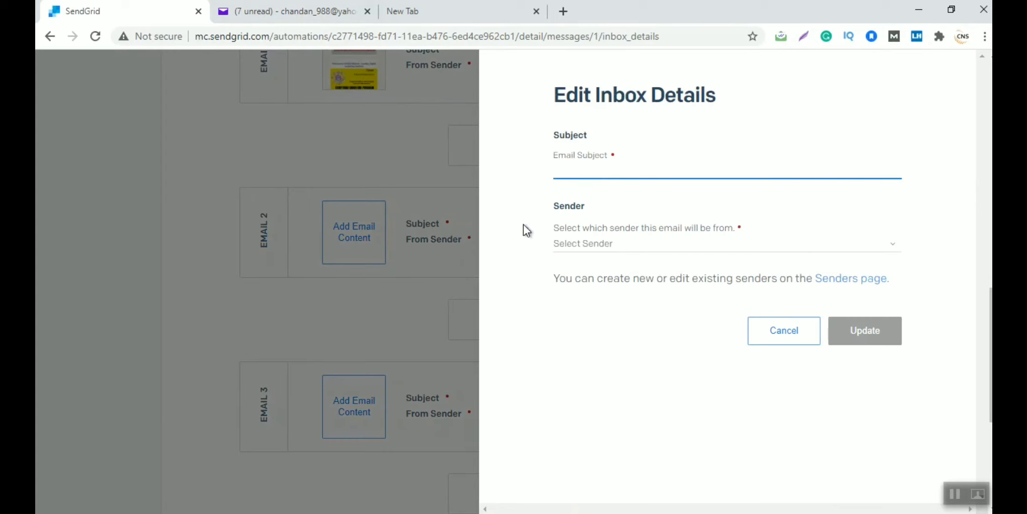
{"action": "left_click", "coordinate": [570, 168]}
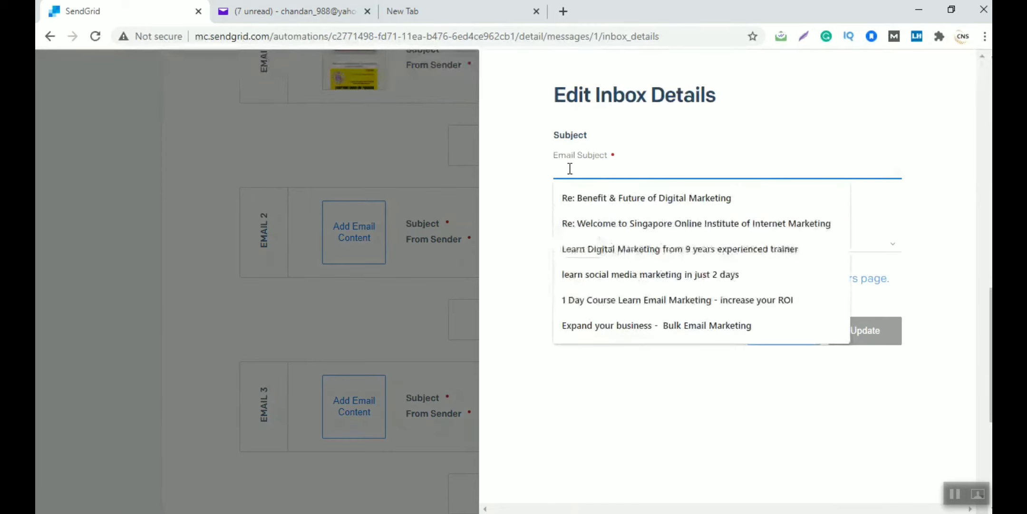
{"action": "key", "text": "Down"}
{"action": "key", "text": "Return"}
{"action": "key", "text": "Tab"}
{"action": "left_click", "coordinate": [574, 243]}
{"action": "left_click", "coordinate": [589, 263]}
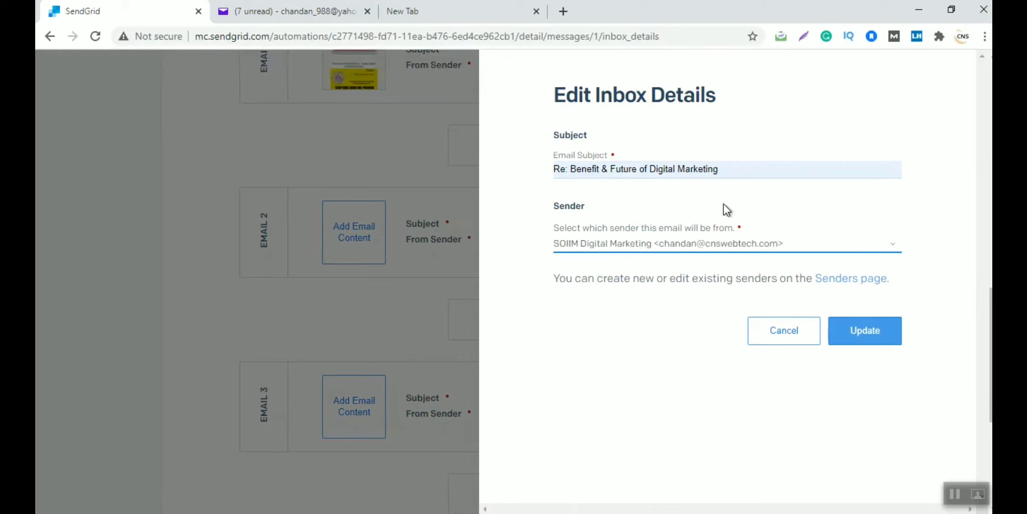
{"action": "left_click", "coordinate": [851, 333]}
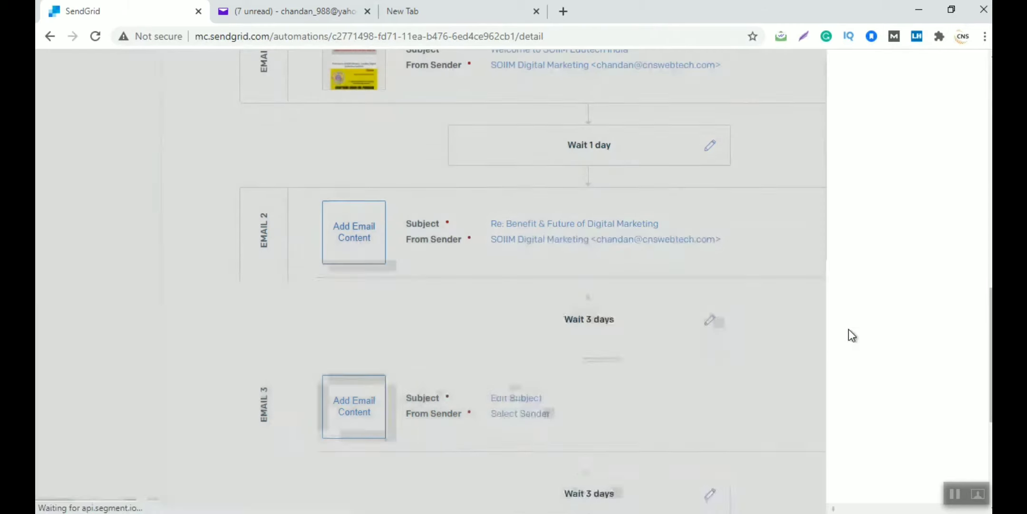
Load the Song Riddle design into Email 2 in the Design Editor
{"action": "left_click", "coordinate": [354, 243]}
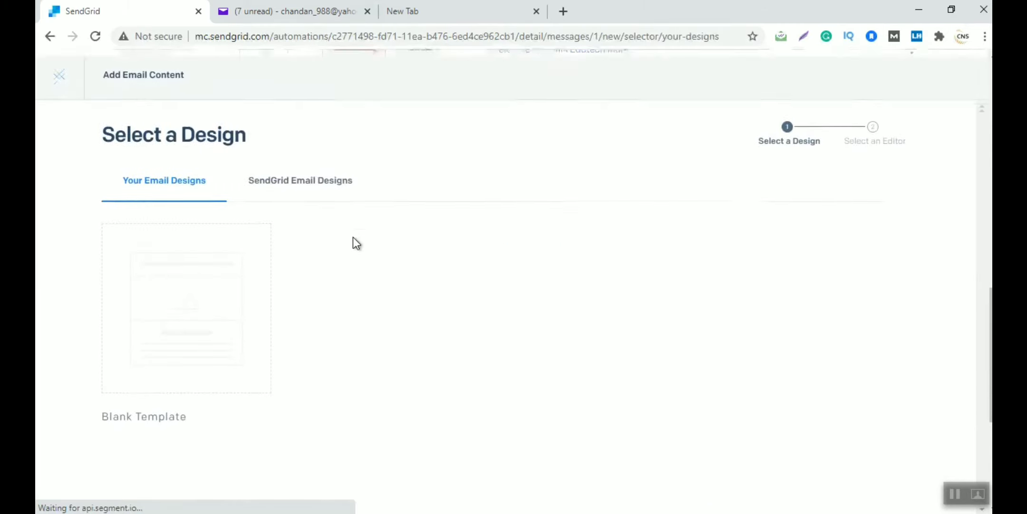
{"action": "left_click", "coordinate": [314, 190]}
{"action": "mouse_move", "coordinate": [578, 276]}
{"action": "scroll", "coordinate": [579, 276], "scroll_direction": "down", "scroll_amount": 2}
{"action": "scroll", "coordinate": [578, 276], "scroll_direction": "down", "scroll_amount": 1}
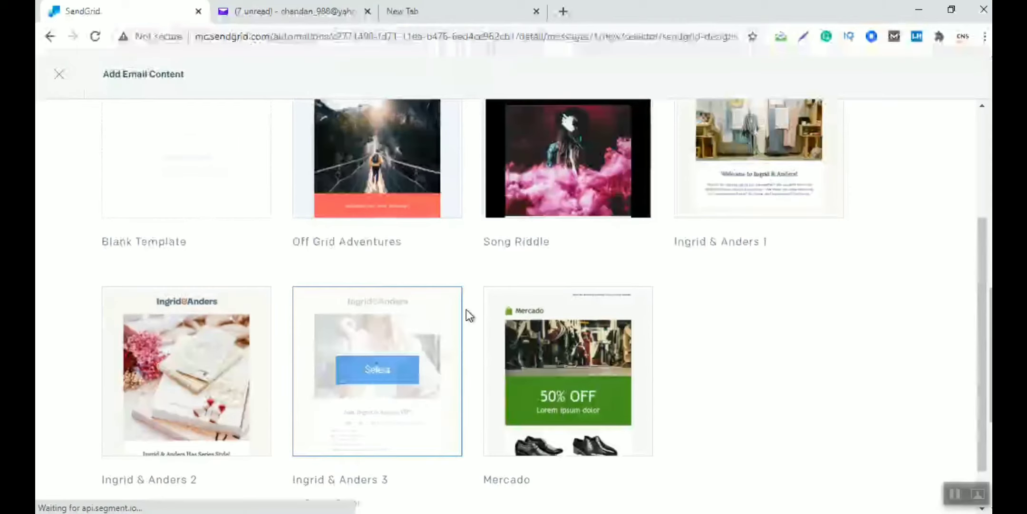
{"action": "scroll", "coordinate": [626, 275], "scroll_direction": "up", "scroll_amount": 3}
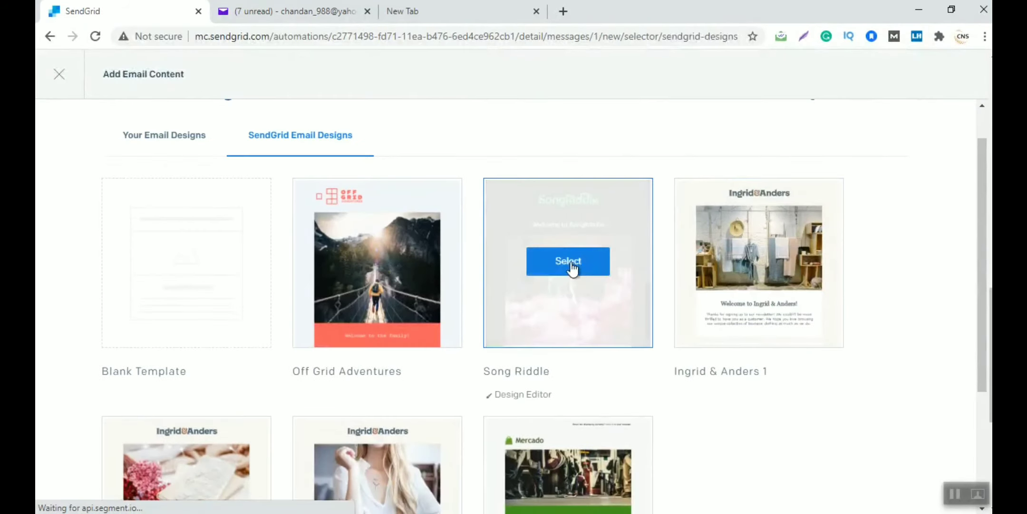
{"action": "left_click", "coordinate": [571, 264]}
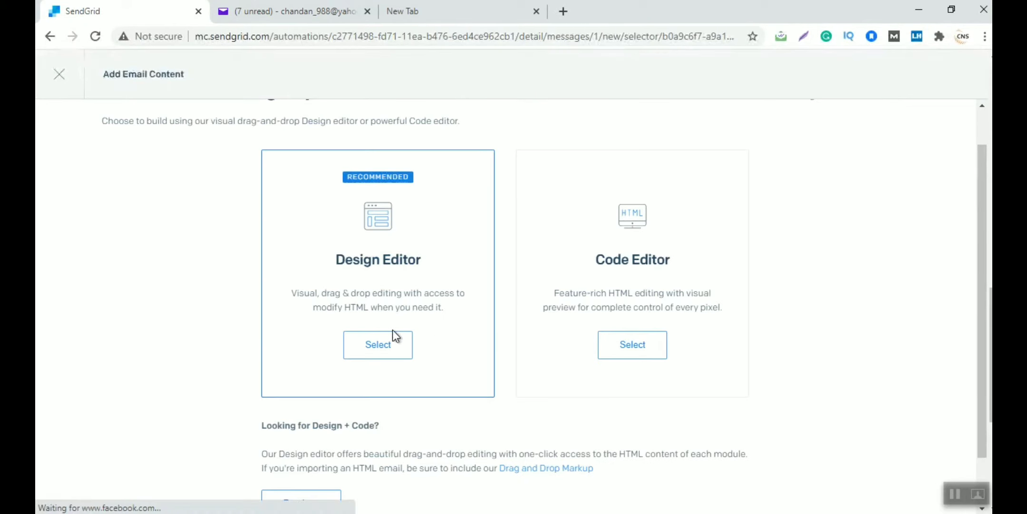
{"action": "left_click", "coordinate": [379, 344]}
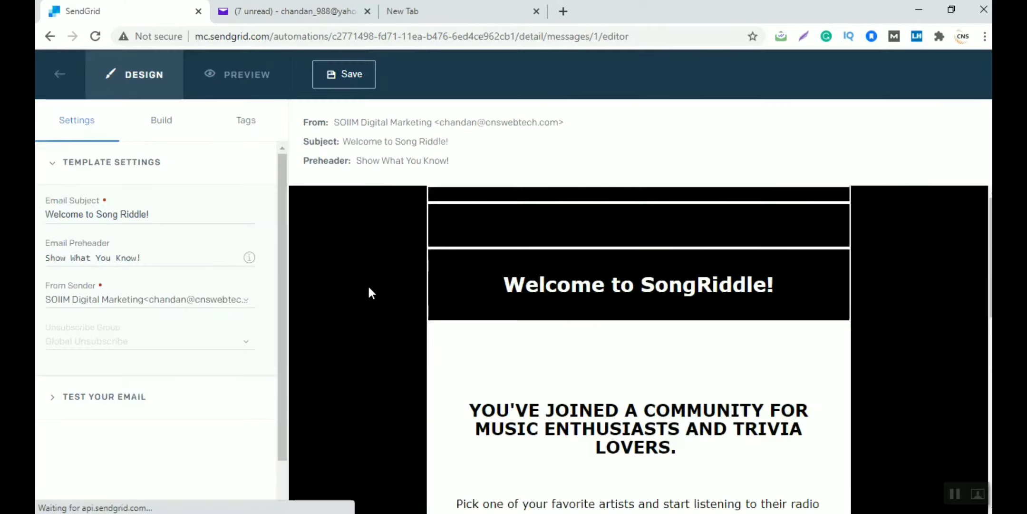
Style the Song Riddle heading in Comic Sans font as Heading 2
{"action": "scroll", "coordinate": [368, 284], "scroll_direction": "down", "scroll_amount": 3}
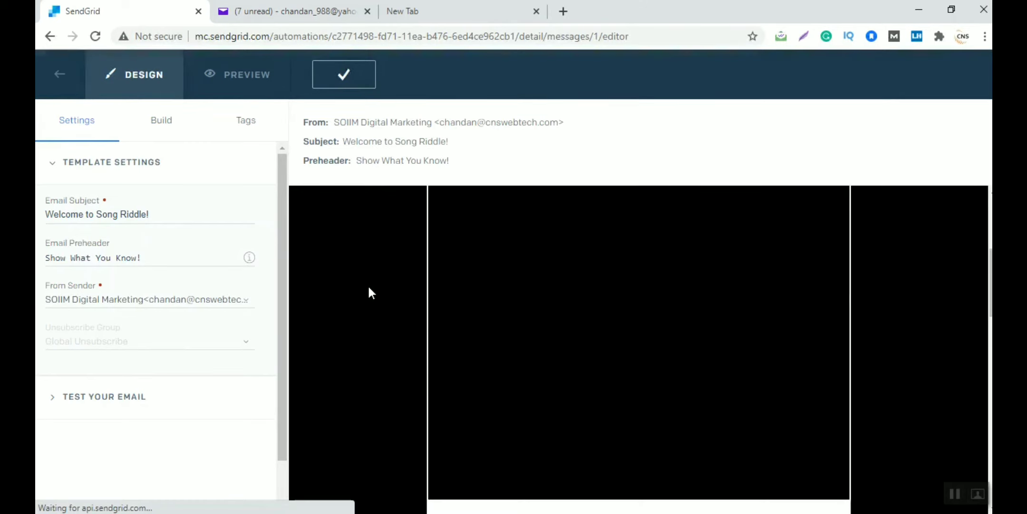
{"action": "mouse_move", "coordinate": [601, 277]}
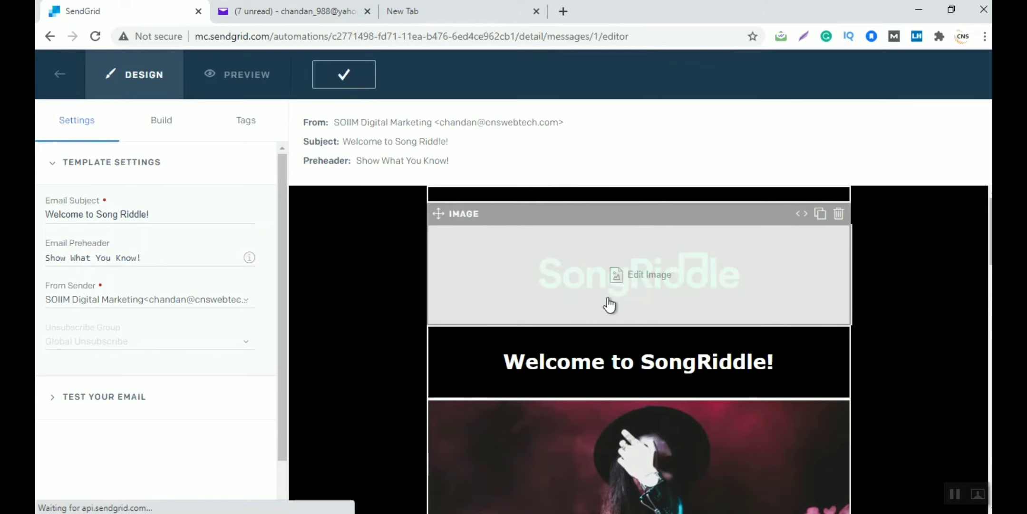
{"action": "left_click", "coordinate": [606, 369]}
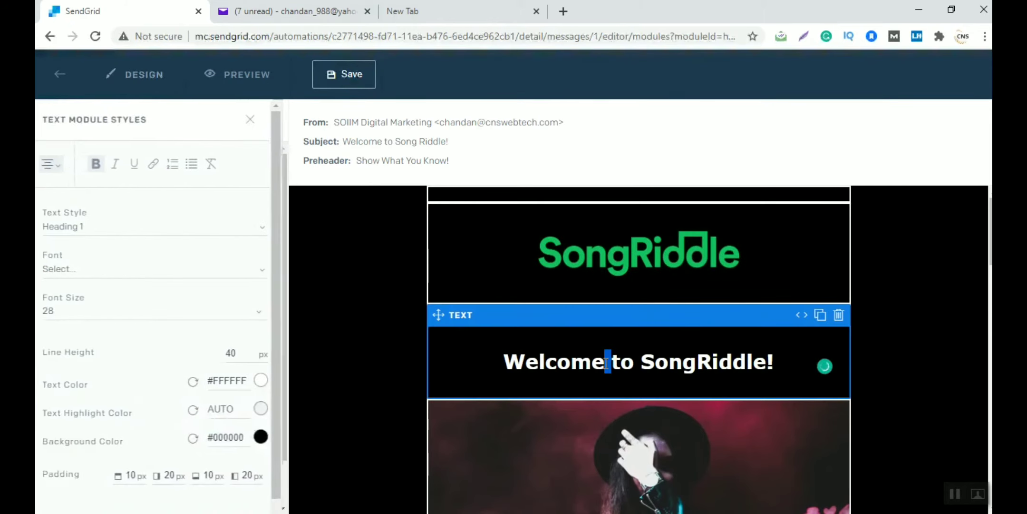
{"action": "double_click", "coordinate": [569, 364]}
{"action": "left_click", "coordinate": [567, 364]}
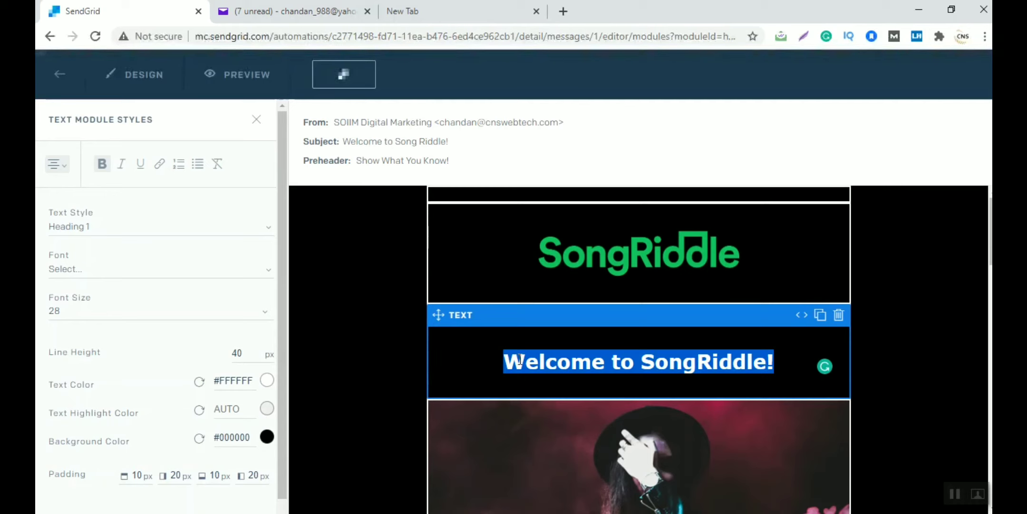
{"action": "left_click", "coordinate": [150, 270]}
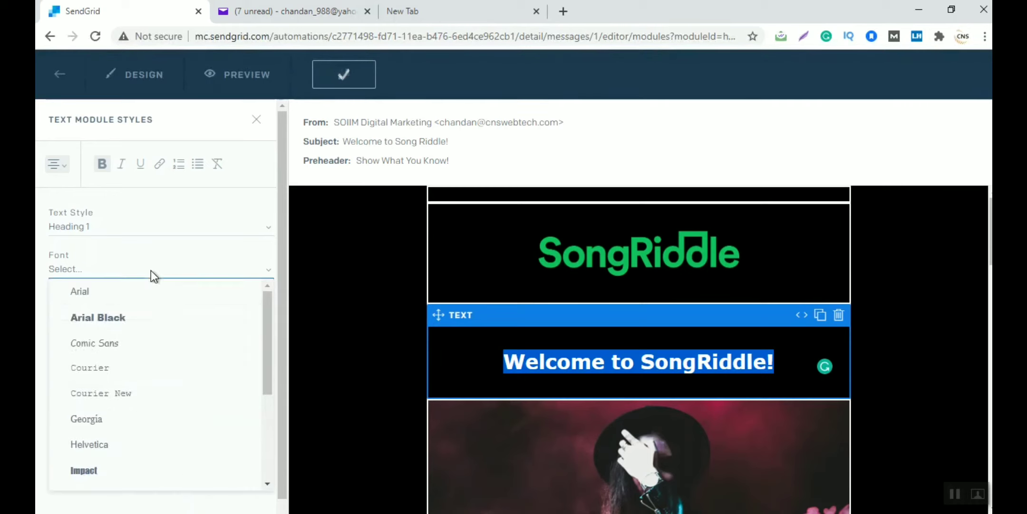
{"action": "left_click", "coordinate": [117, 338]}
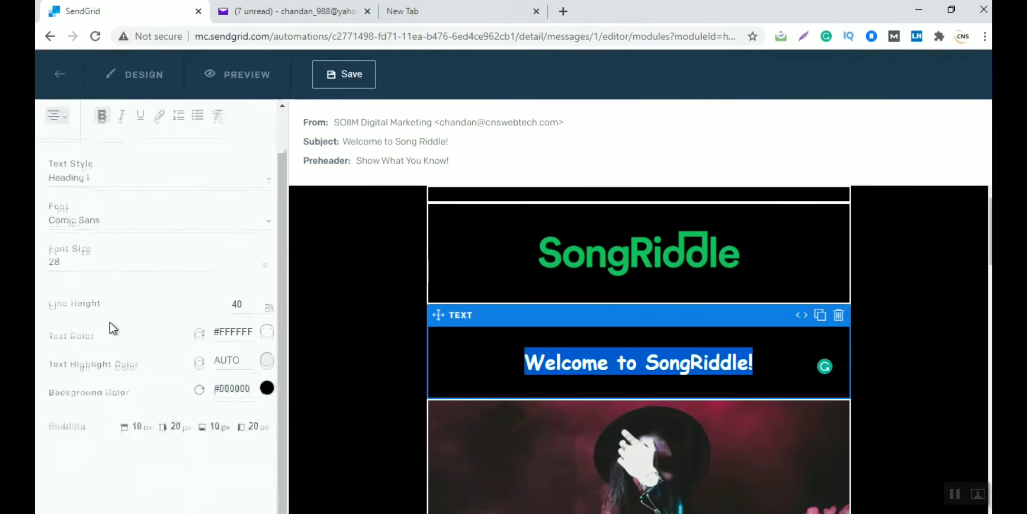
{"action": "left_click", "coordinate": [81, 224]}
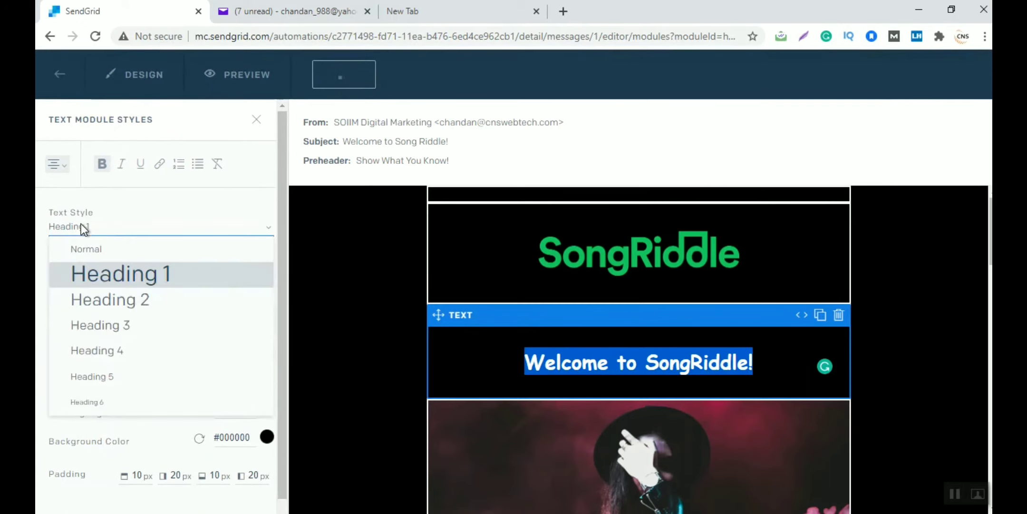
{"action": "left_click", "coordinate": [117, 302]}
{"action": "left_click", "coordinate": [650, 364]}
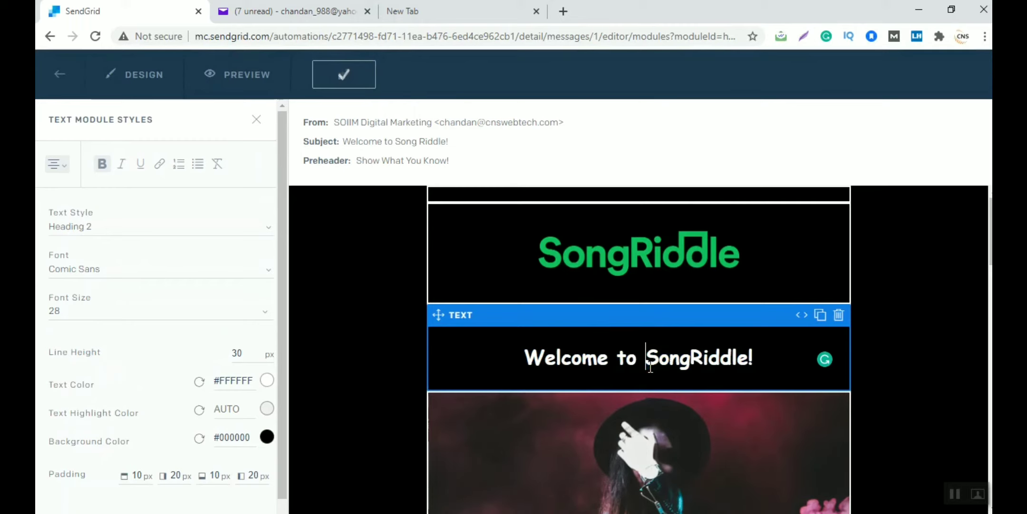
Replace the heading text with 'Welcome to SOIIM', then save the email and go back
{"action": "type", "text": "ddd"}
{"action": "key", "text": "ctrl+a"}
{"action": "type", "text": "welcome "}
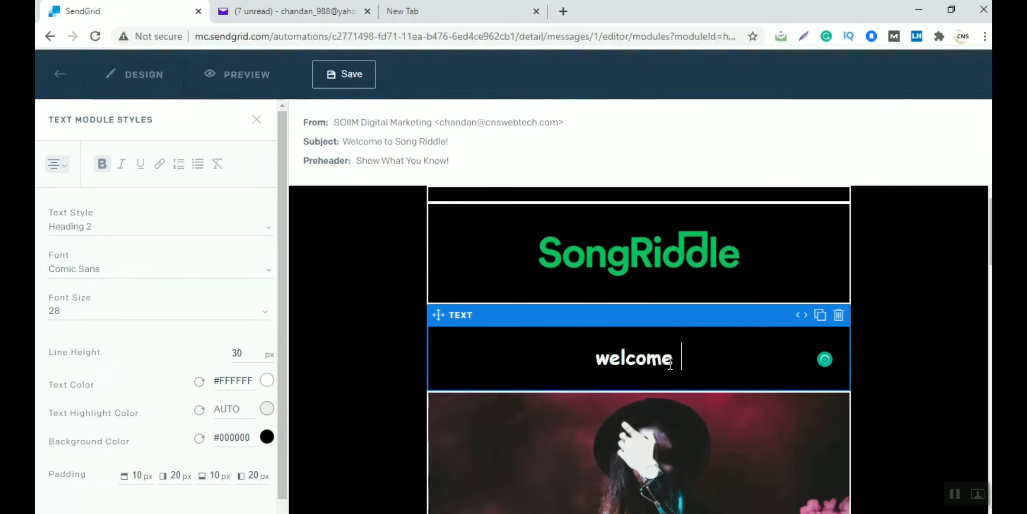
{"action": "type", "text": "to SOIIM"}
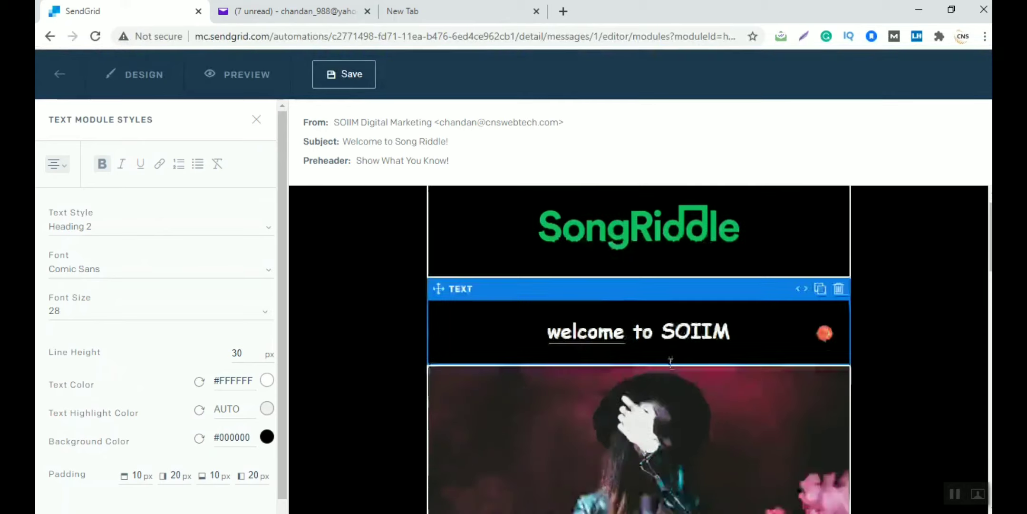
{"action": "scroll", "coordinate": [609, 293], "scroll_direction": "down", "scroll_amount": 3}
{"action": "left_click", "coordinate": [563, 199]}
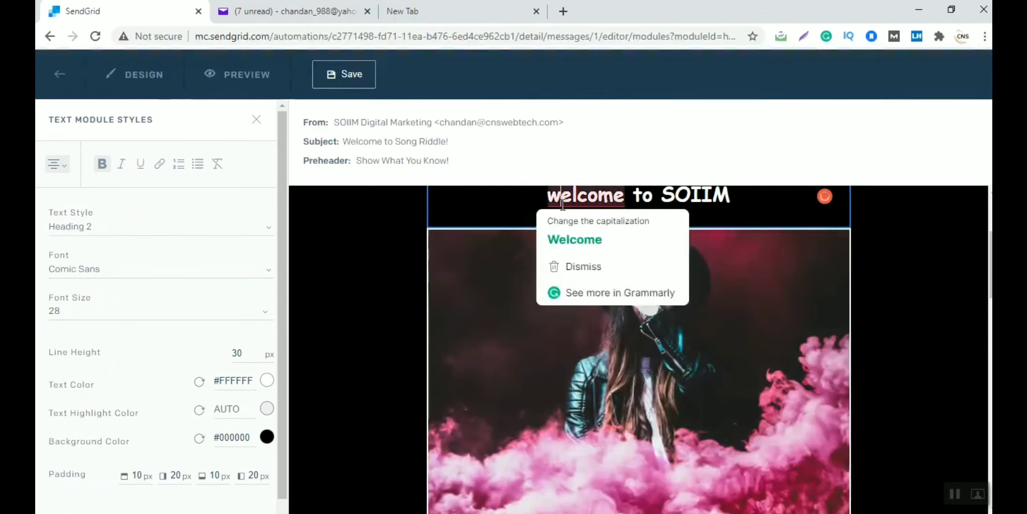
{"action": "left_click", "coordinate": [573, 237]}
{"action": "scroll", "coordinate": [563, 204], "scroll_direction": "down", "scroll_amount": 10}
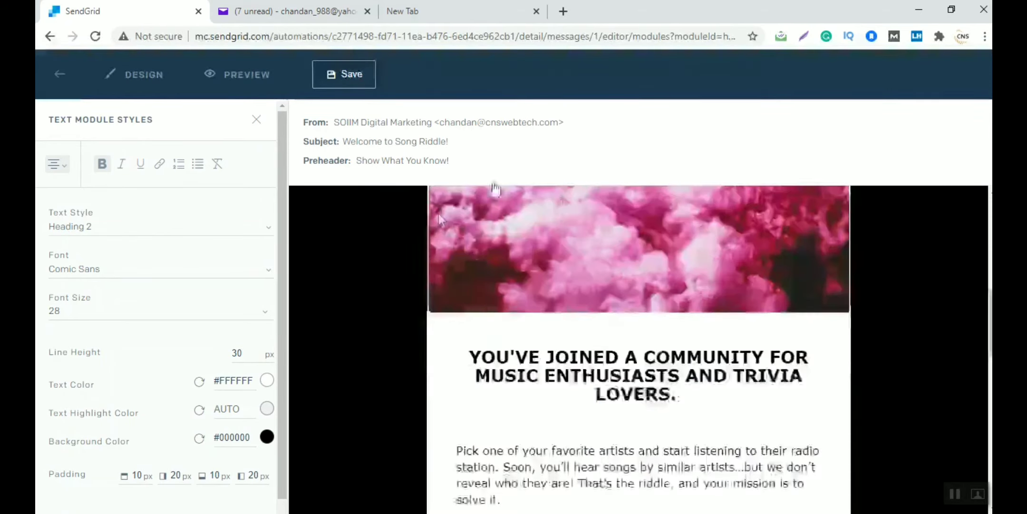
{"action": "scroll", "coordinate": [508, 354], "scroll_direction": "down", "scroll_amount": 10}
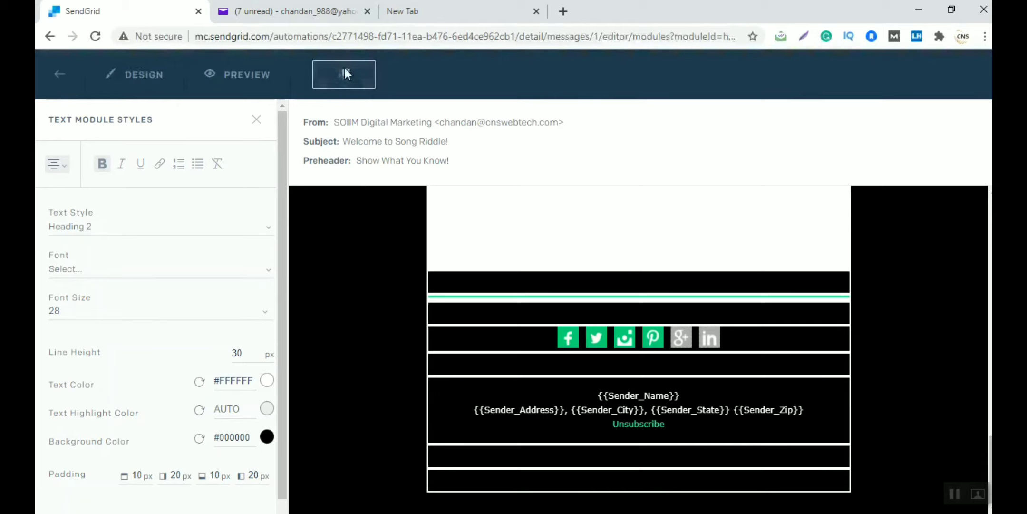
{"action": "left_click", "coordinate": [60, 75]}
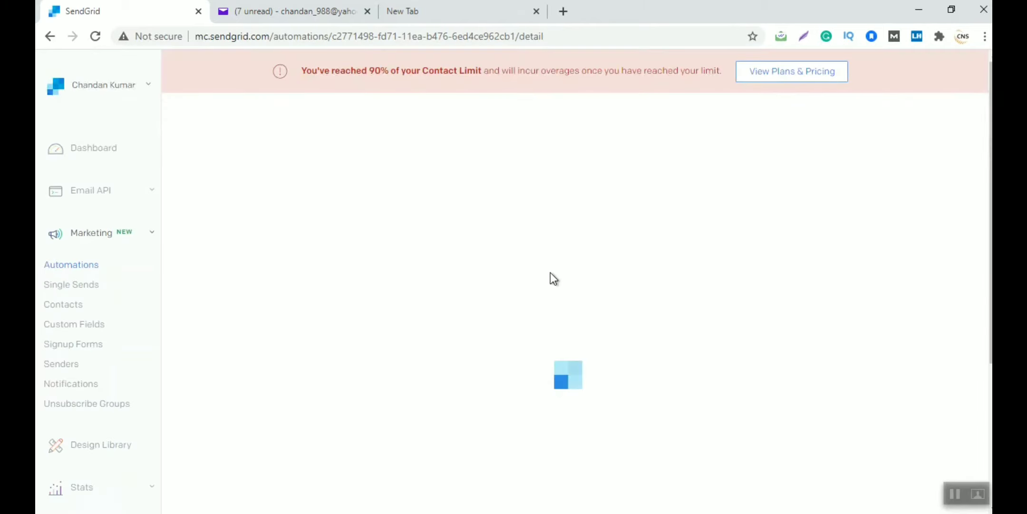
{"action": "scroll", "coordinate": [550, 272], "scroll_direction": "down", "scroll_amount": 15}
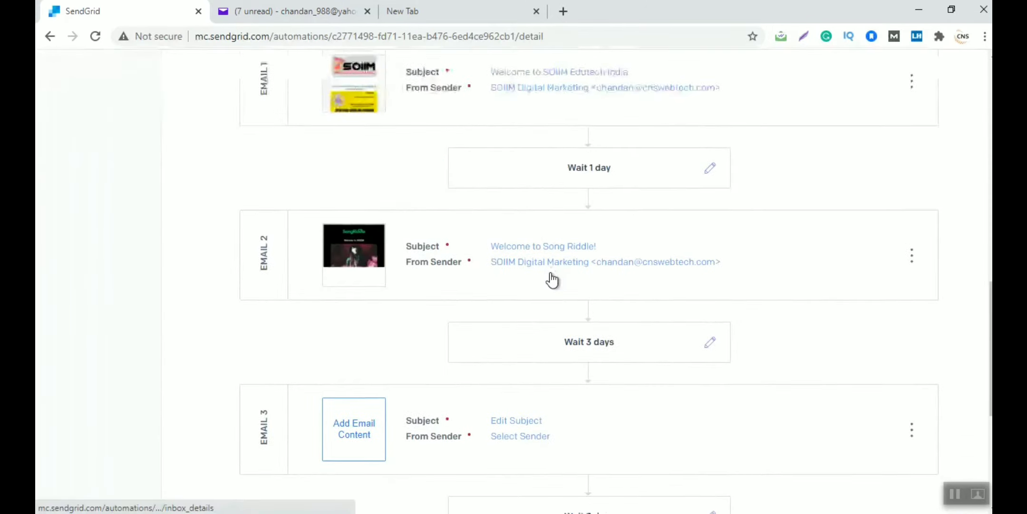
{"action": "scroll", "coordinate": [551, 272], "scroll_direction": "down", "scroll_amount": 3}
{"action": "scroll", "coordinate": [207, 275], "scroll_direction": "down", "scroll_amount": 4}
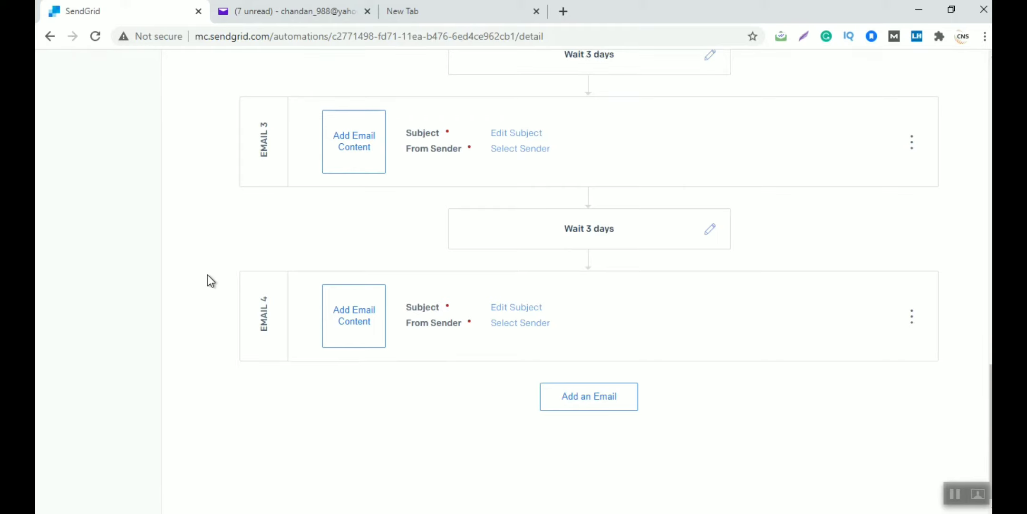
{"action": "scroll", "coordinate": [207, 276], "scroll_direction": "up", "scroll_amount": 4}
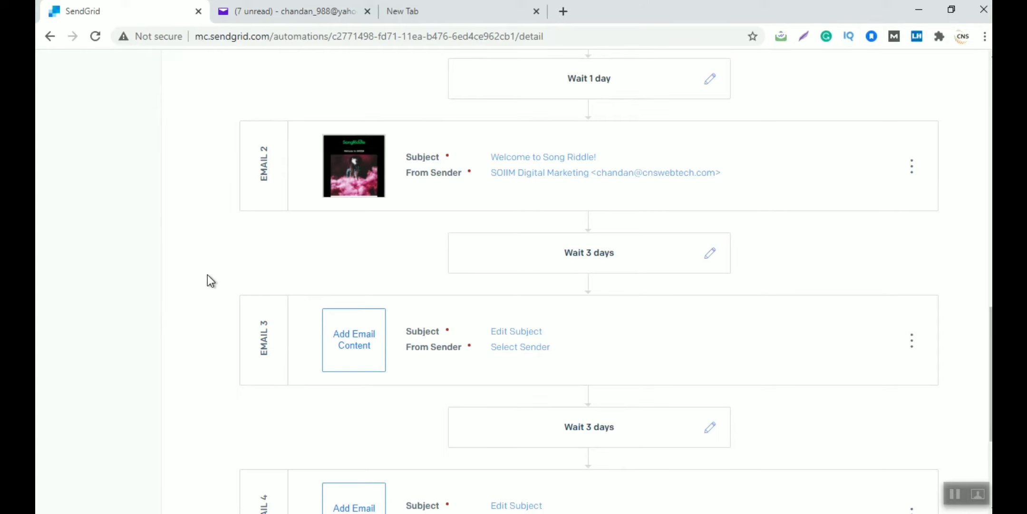
{"action": "scroll", "coordinate": [207, 275], "scroll_direction": "up", "scroll_amount": 10}
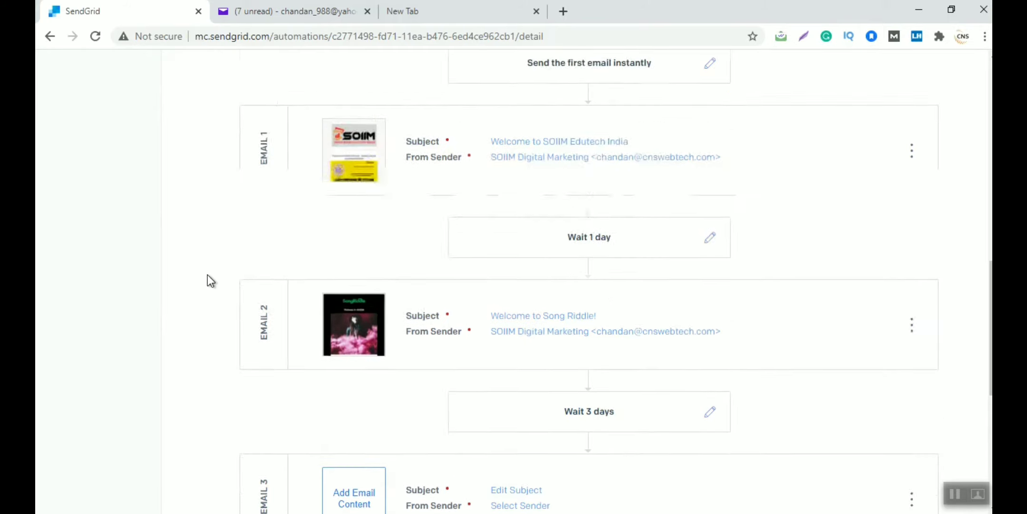
{"action": "scroll", "coordinate": [207, 274], "scroll_direction": "up", "scroll_amount": 1}
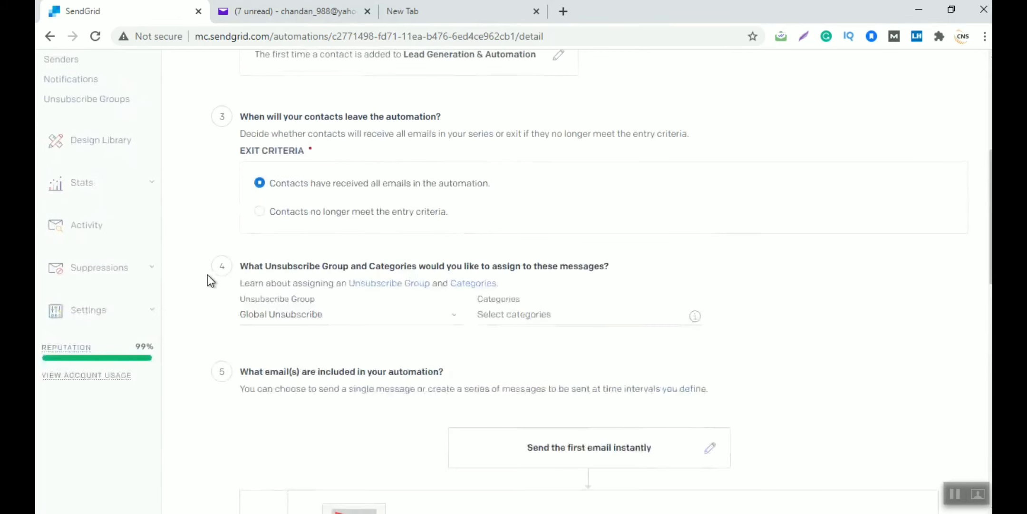
{"action": "scroll", "coordinate": [207, 275], "scroll_direction": "up", "scroll_amount": 4}
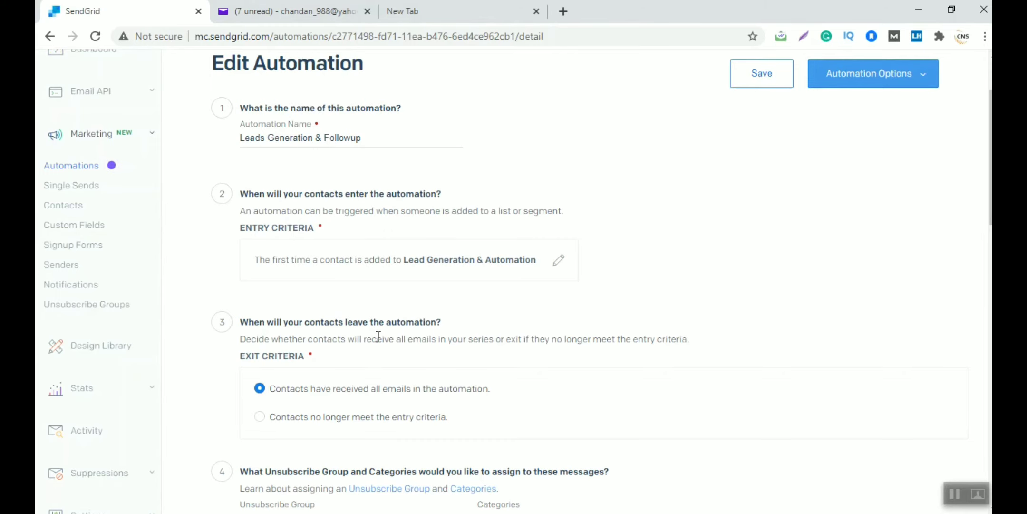
{"action": "scroll", "coordinate": [379, 336], "scroll_direction": "down", "scroll_amount": 5}
{"action": "scroll", "coordinate": [378, 337], "scroll_direction": "down", "scroll_amount": 10}
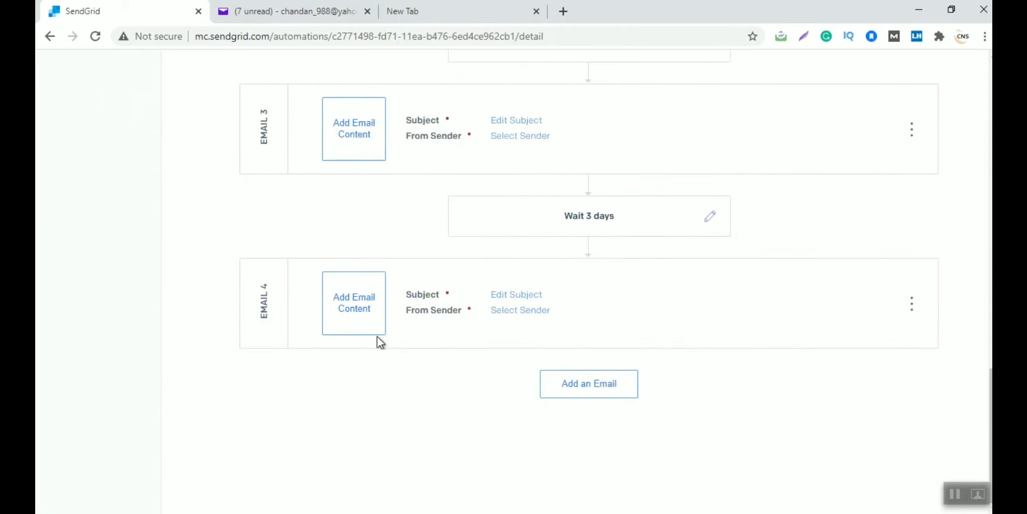
{"action": "scroll", "coordinate": [775, 409], "scroll_direction": "up", "scroll_amount": 15}
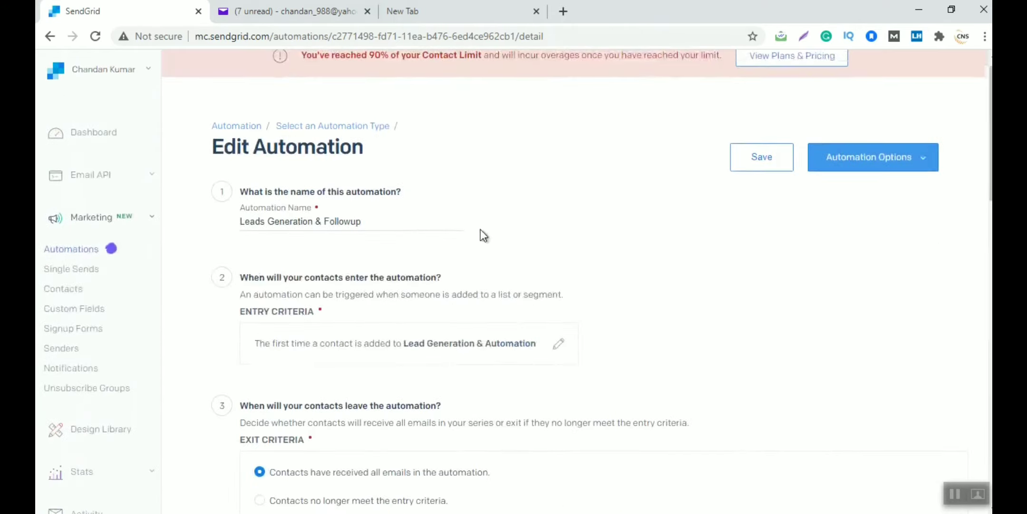
{"action": "scroll", "coordinate": [481, 229], "scroll_direction": "up", "scroll_amount": 1}
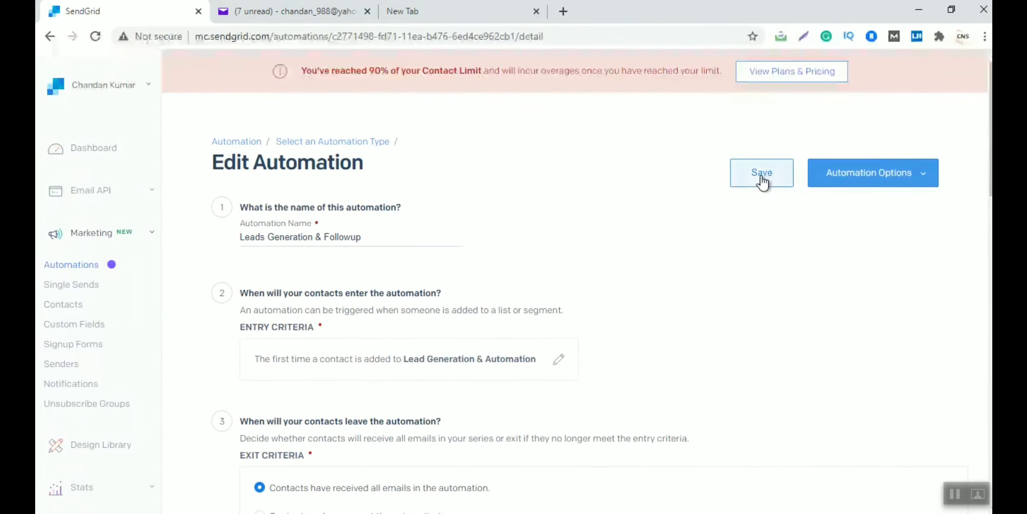
Save the automation, try to set it live, and dismiss the missing-information warning
{"action": "left_click", "coordinate": [924, 182]}
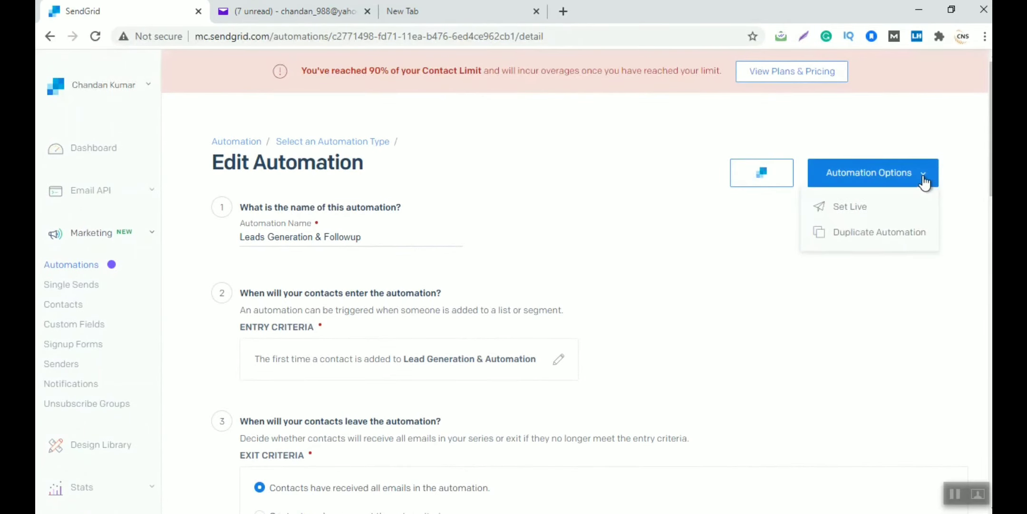
{"action": "left_click", "coordinate": [850, 209]}
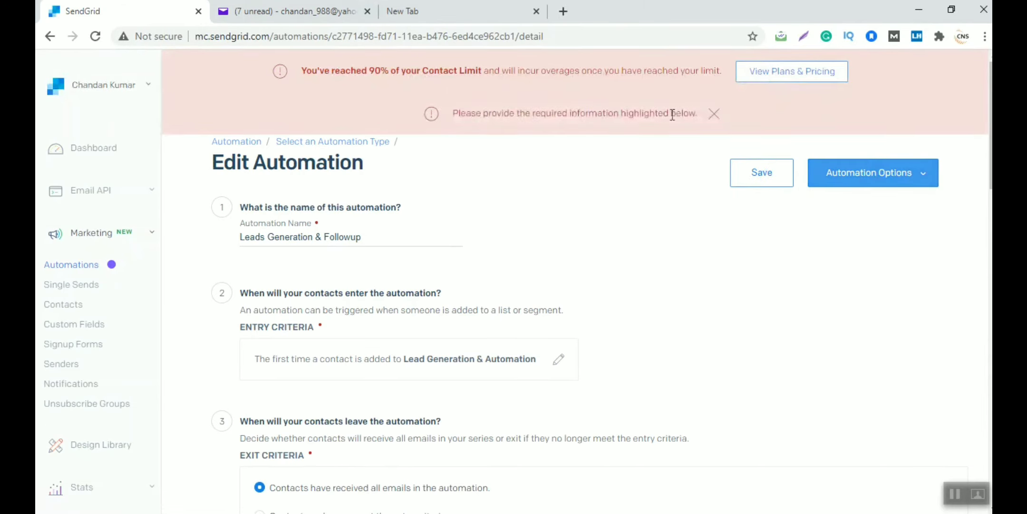
{"action": "left_click", "coordinate": [714, 114]}
Open the subject and sender editor for Email 3
{"action": "scroll", "coordinate": [628, 306], "scroll_direction": "down", "scroll_amount": 5}
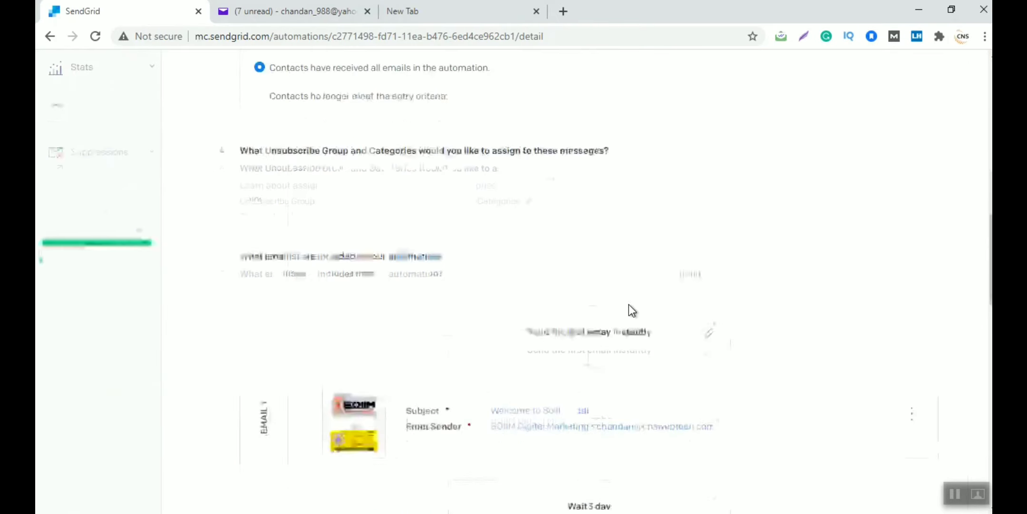
{"action": "scroll", "coordinate": [628, 306], "scroll_direction": "down", "scroll_amount": 10}
{"action": "scroll", "coordinate": [628, 306], "scroll_direction": "up", "scroll_amount": 2}
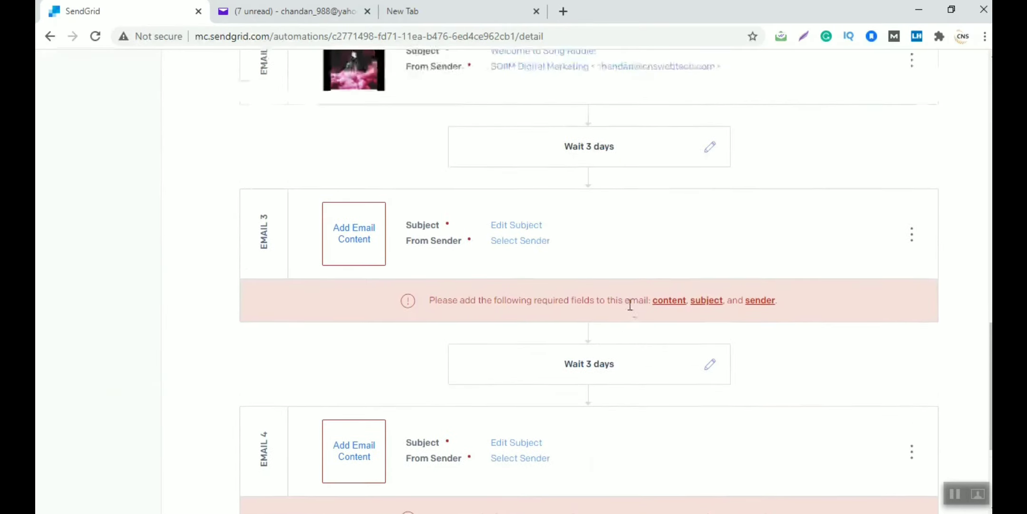
{"action": "left_click", "coordinate": [523, 228]}
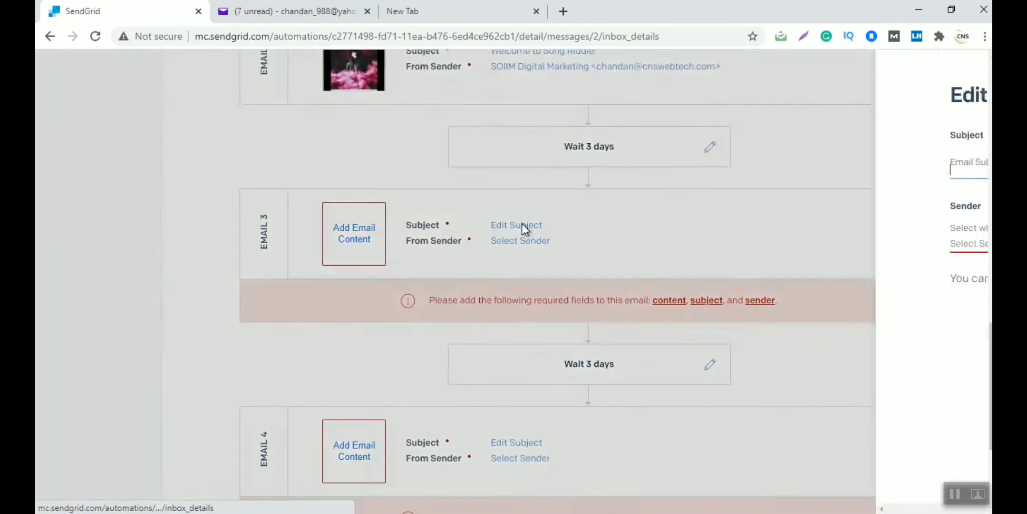
Give Email 3 a suggested subject line and the SOIIM Digital Marketing sender
{"action": "left_click", "coordinate": [568, 176]}
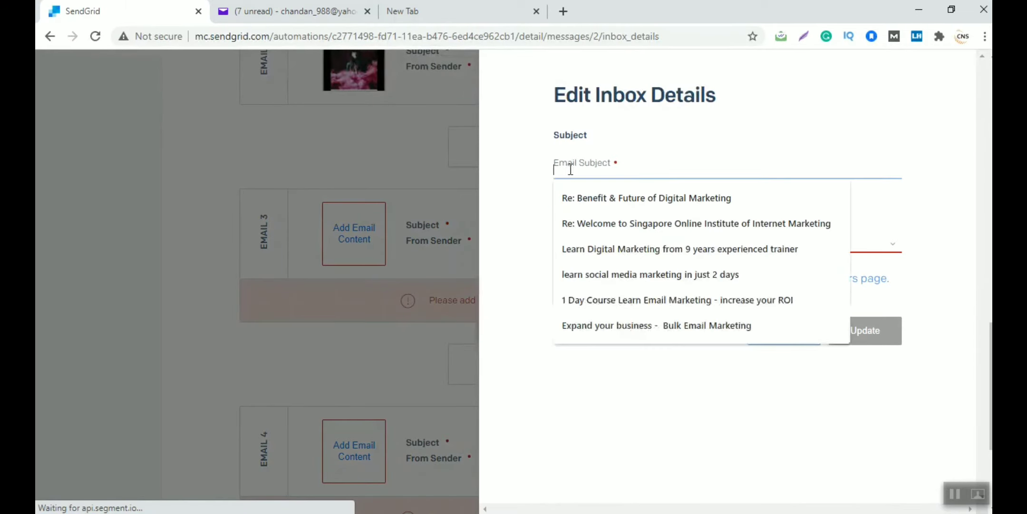
{"action": "left_click", "coordinate": [603, 250]}
{"action": "left_click", "coordinate": [666, 245]}
{"action": "left_click", "coordinate": [690, 267]}
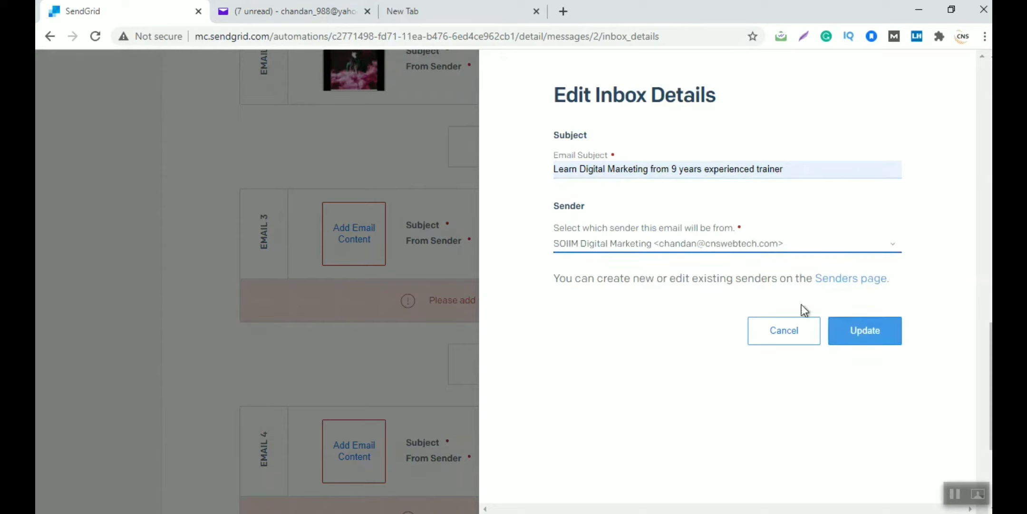
{"action": "left_click", "coordinate": [856, 331]}
Fill Email 3 with the Off Grid Adventures design, save it, and return to the automation
{"action": "left_click", "coordinate": [361, 234]}
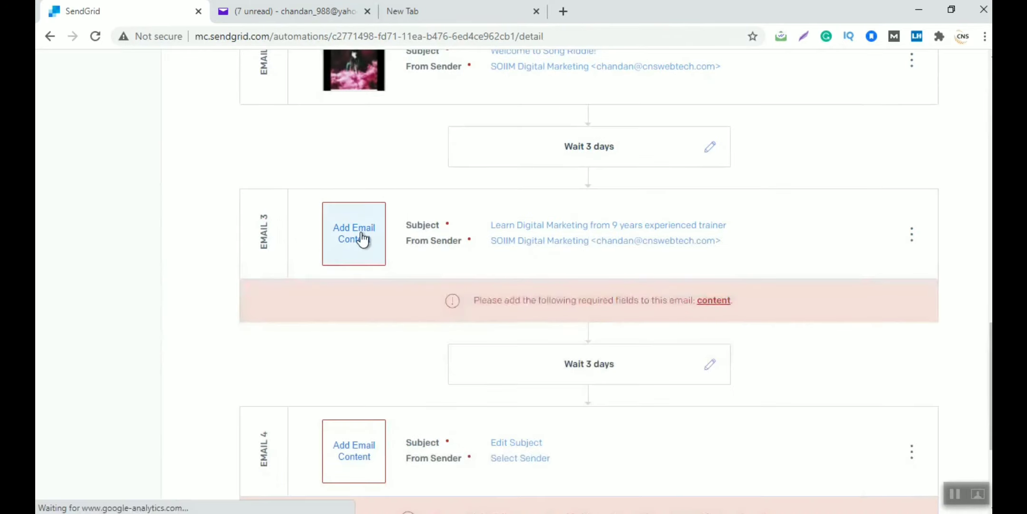
{"action": "left_click", "coordinate": [329, 188]}
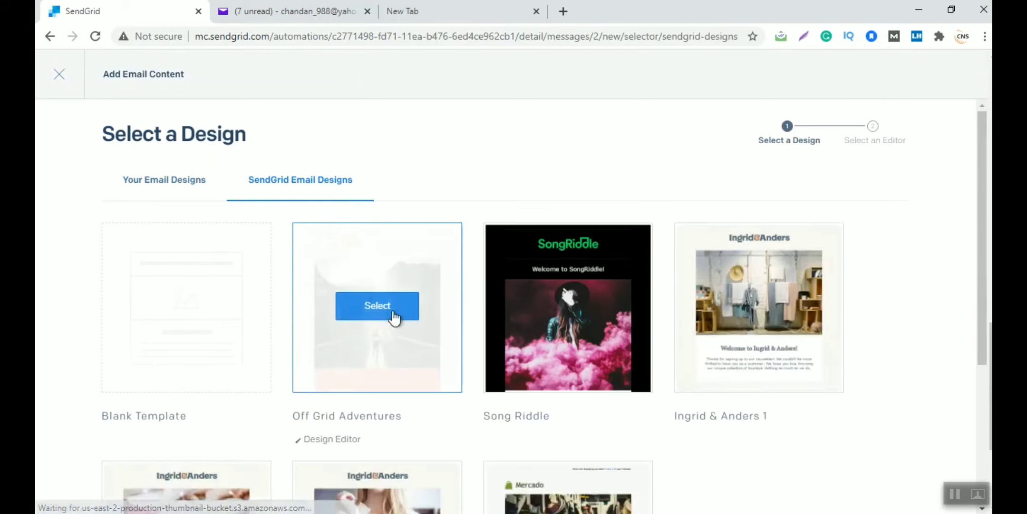
{"action": "left_click", "coordinate": [392, 309]}
{"action": "left_click", "coordinate": [385, 391]}
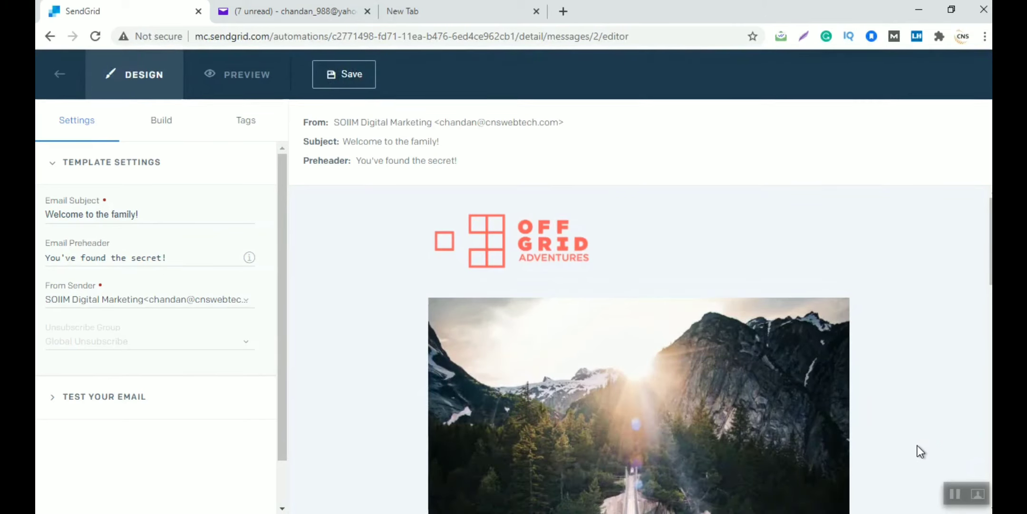
{"action": "scroll", "coordinate": [913, 451], "scroll_direction": "down", "scroll_amount": 10}
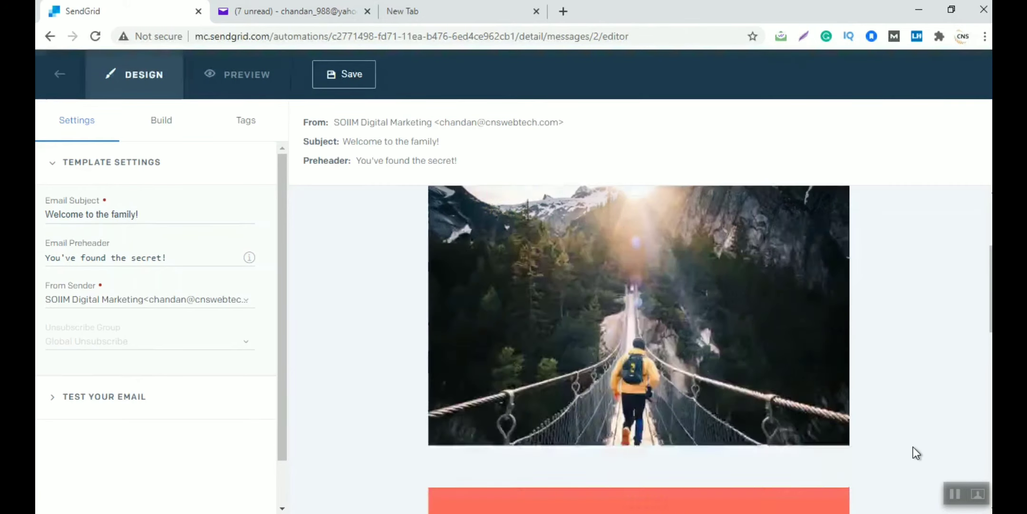
{"action": "left_click", "coordinate": [360, 76]}
{"action": "left_click", "coordinate": [66, 76]}
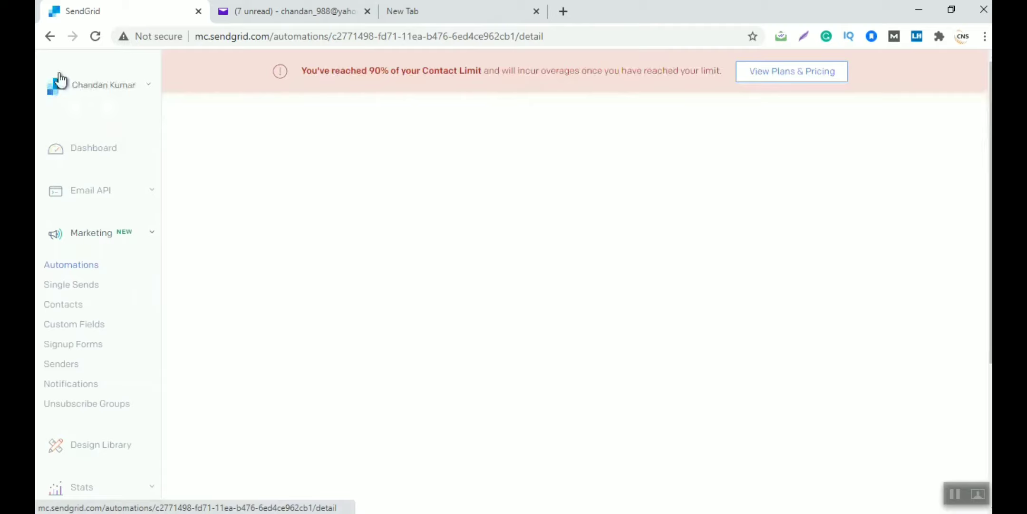
Give Email 4 the suggested social media marketing subject and the SOIIM Digital Marketing sender
{"action": "scroll", "coordinate": [435, 266], "scroll_direction": "down", "scroll_amount": 20}
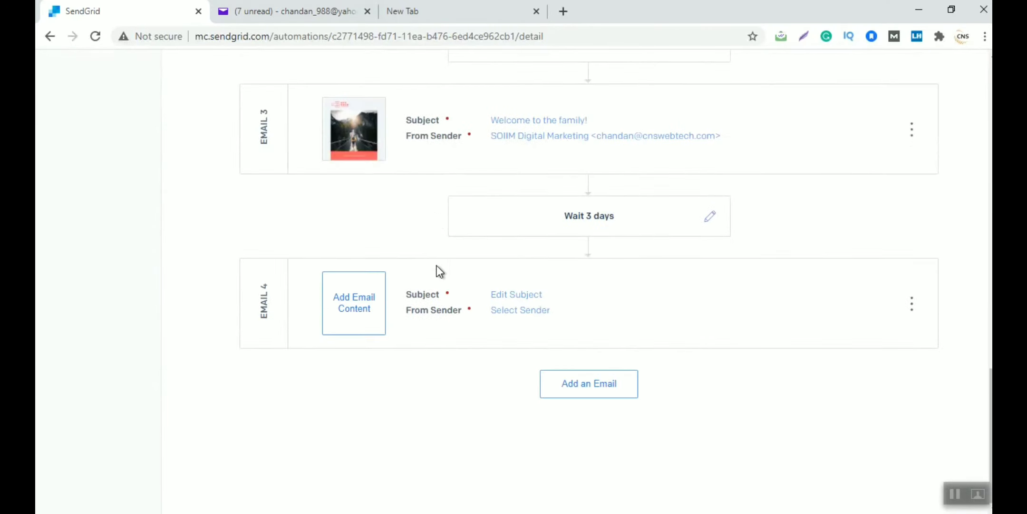
{"action": "left_click", "coordinate": [530, 295]}
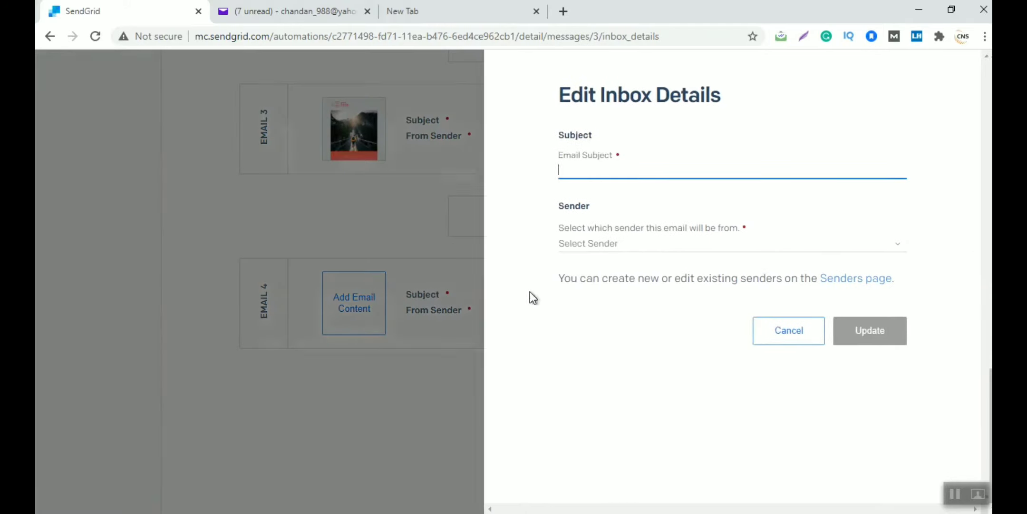
{"action": "left_click", "coordinate": [574, 169]}
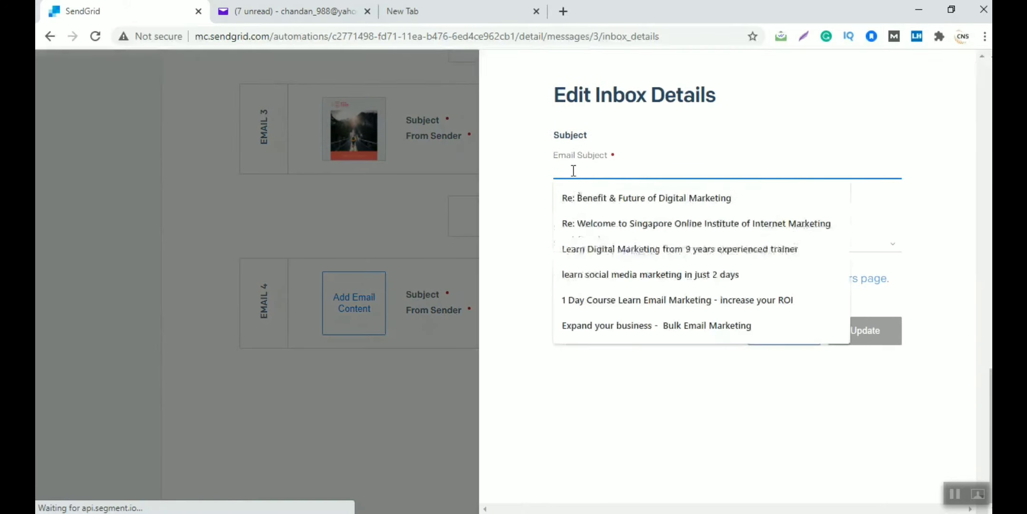
{"action": "left_click", "coordinate": [602, 275]}
{"action": "left_click", "coordinate": [605, 244]}
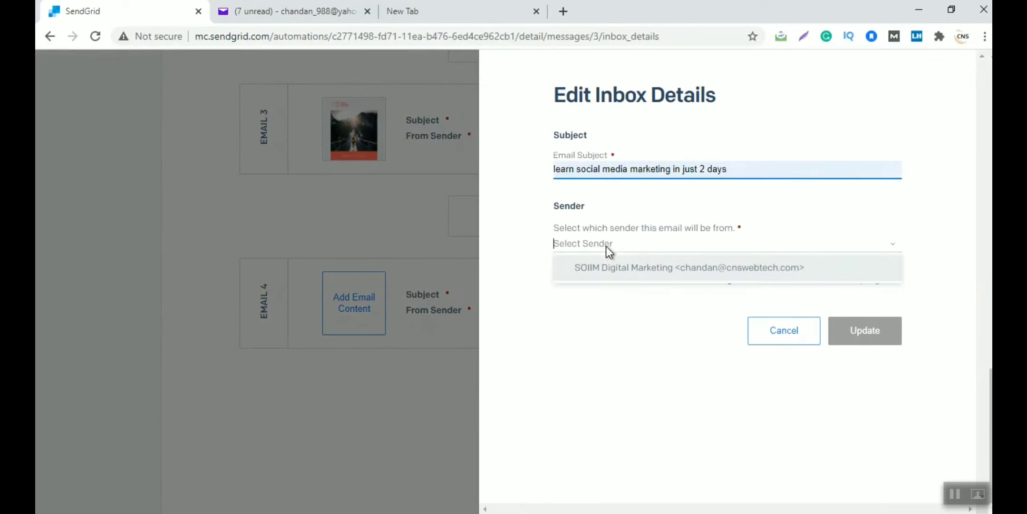
{"action": "left_click", "coordinate": [594, 276]}
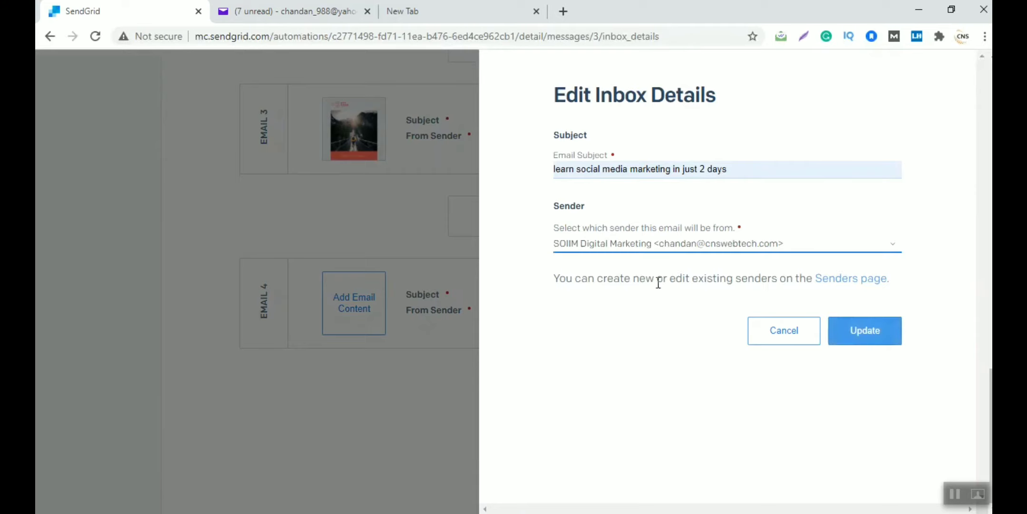
{"action": "left_click", "coordinate": [854, 337]}
Fill Email 4 with the Ingrid & Anders 2 design, save it, and return to the automation
{"action": "left_click", "coordinate": [365, 296]}
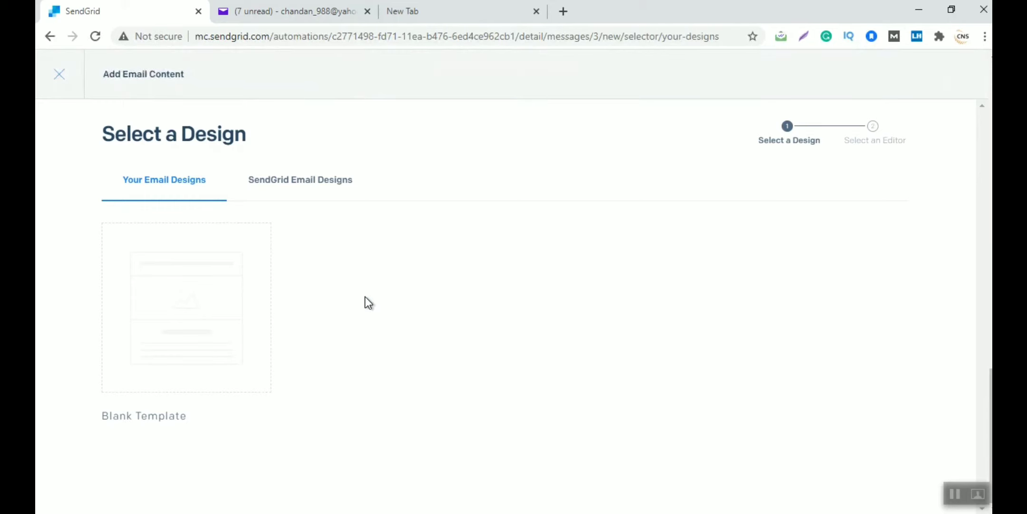
{"action": "left_click", "coordinate": [324, 195]}
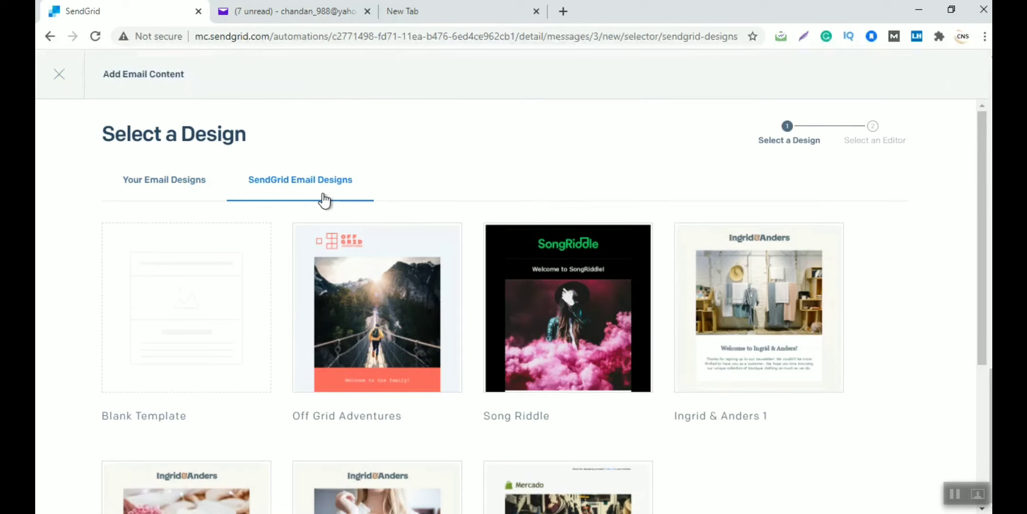
{"action": "scroll", "coordinate": [583, 179], "scroll_direction": "down", "scroll_amount": 5}
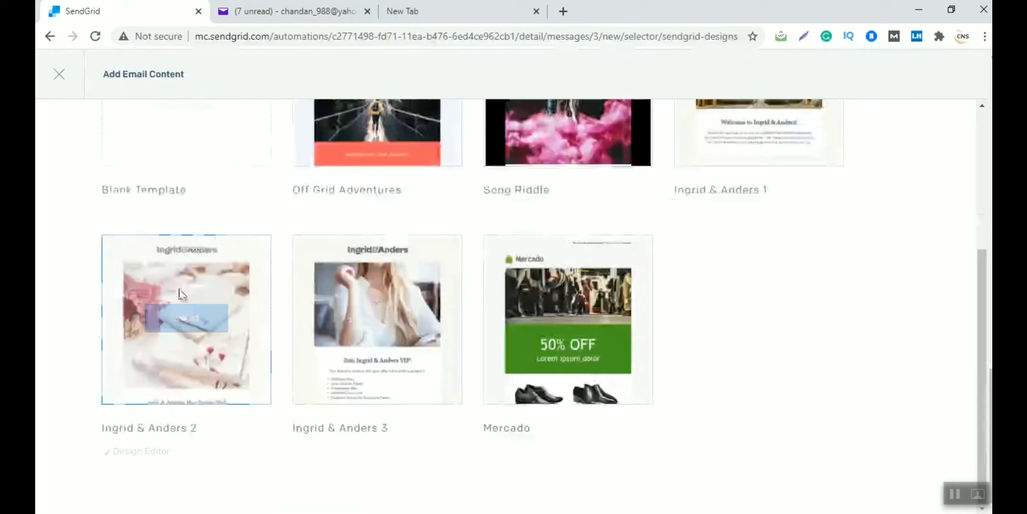
{"action": "left_click", "coordinate": [189, 314]}
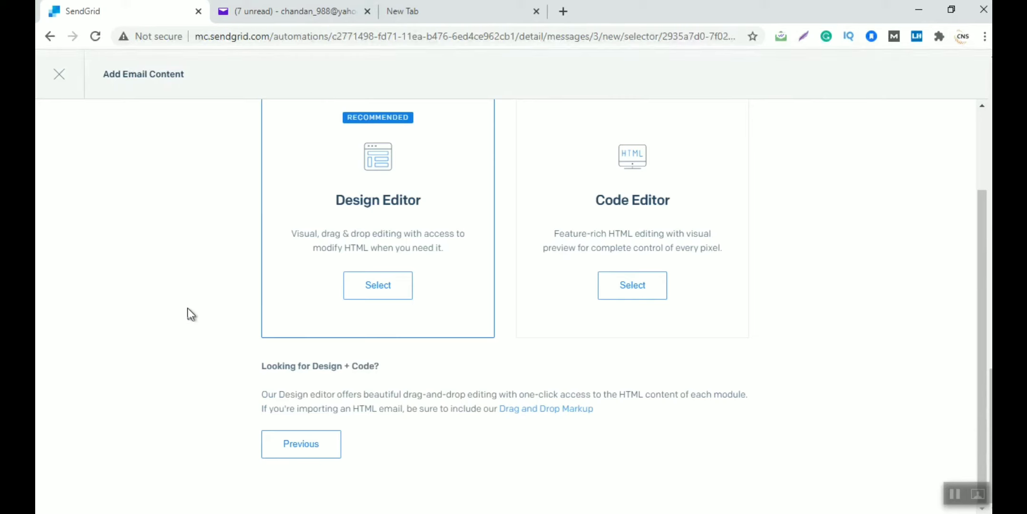
{"action": "left_click", "coordinate": [360, 293]}
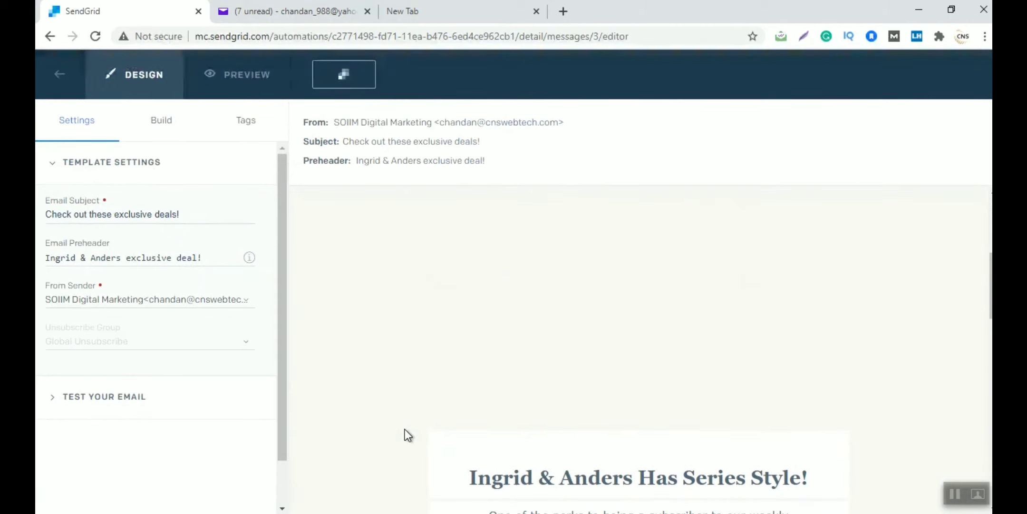
{"action": "scroll", "coordinate": [404, 429], "scroll_direction": "down", "scroll_amount": 10}
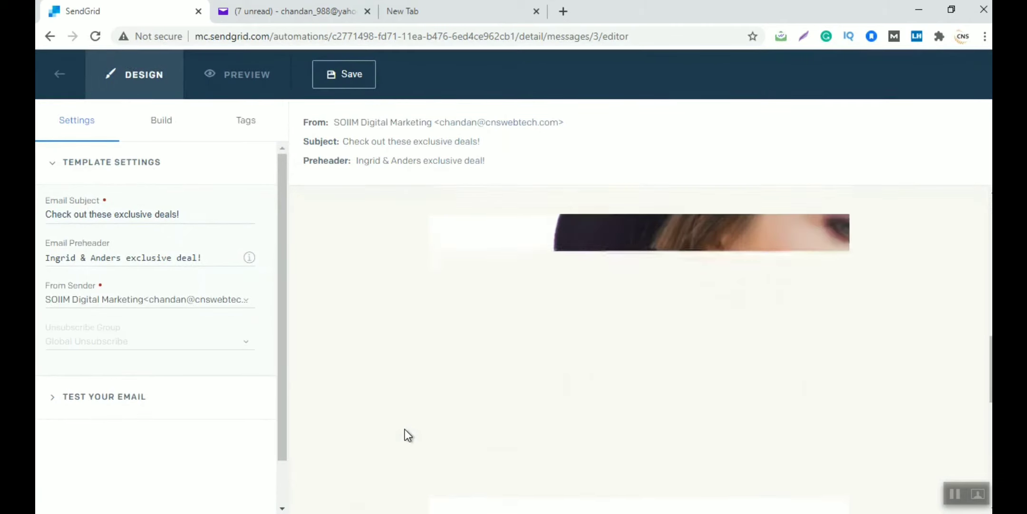
{"action": "scroll", "coordinate": [405, 430], "scroll_direction": "down", "scroll_amount": 6}
{"action": "scroll", "coordinate": [404, 429], "scroll_direction": "down", "scroll_amount": 1}
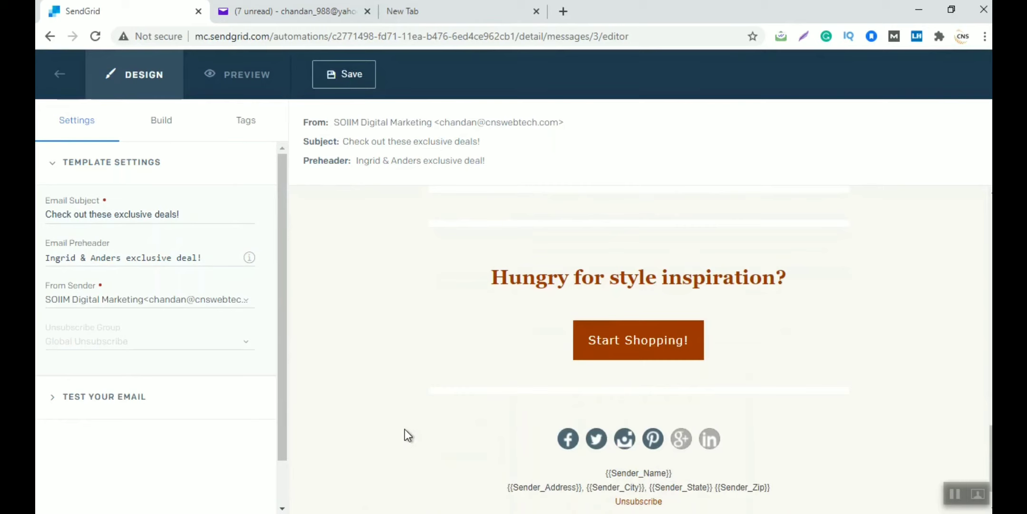
{"action": "left_click", "coordinate": [328, 73]}
{"action": "left_click", "coordinate": [62, 76]}
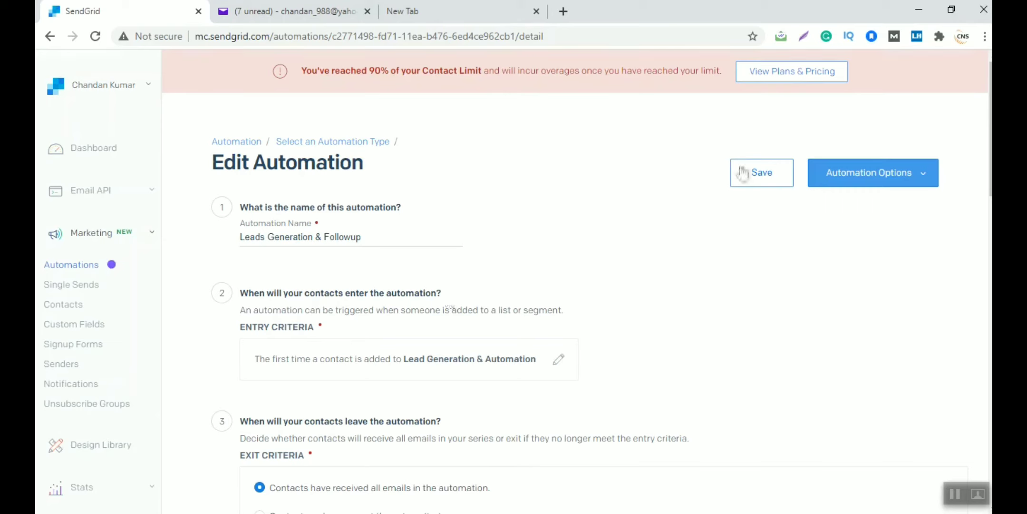
Set 'Leads Generation & Followup' live via Automation Options, confirm, and review its four emails
{"action": "left_click", "coordinate": [893, 180]}
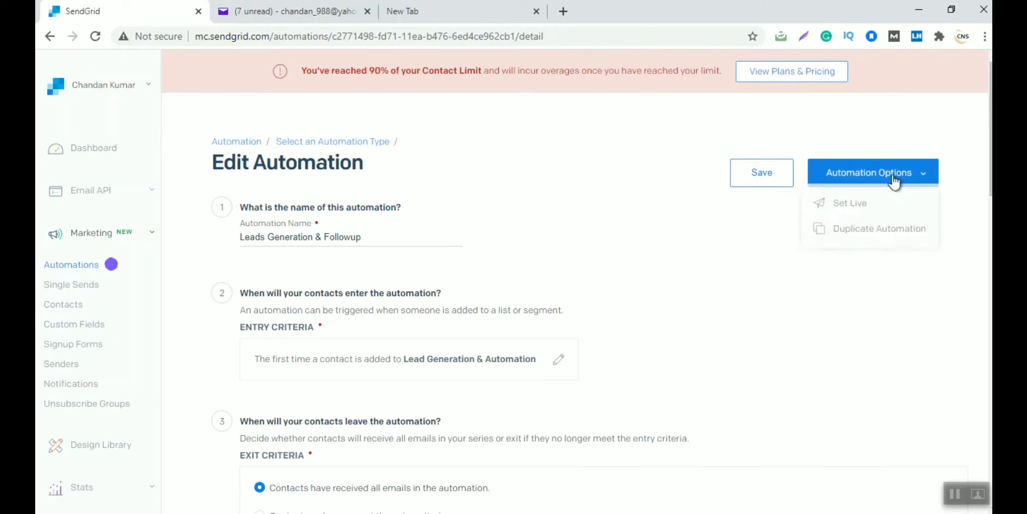
{"action": "left_click", "coordinate": [861, 204]}
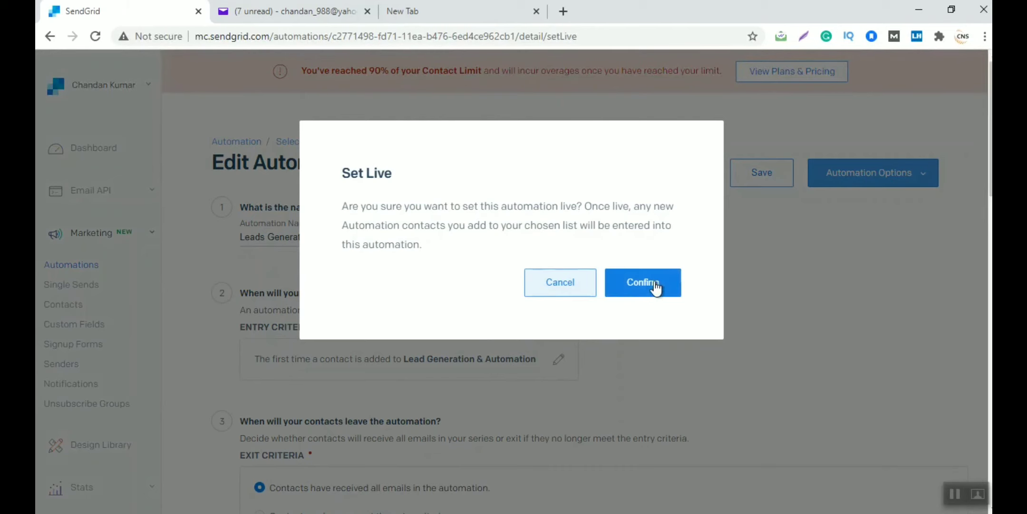
{"action": "left_click", "coordinate": [655, 285]}
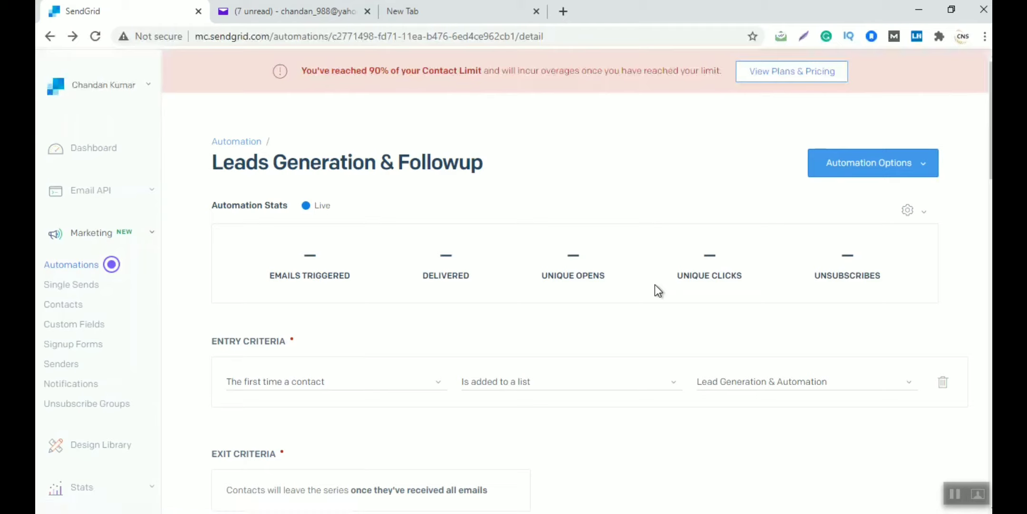
{"action": "scroll", "coordinate": [655, 284], "scroll_direction": "down", "scroll_amount": 12}
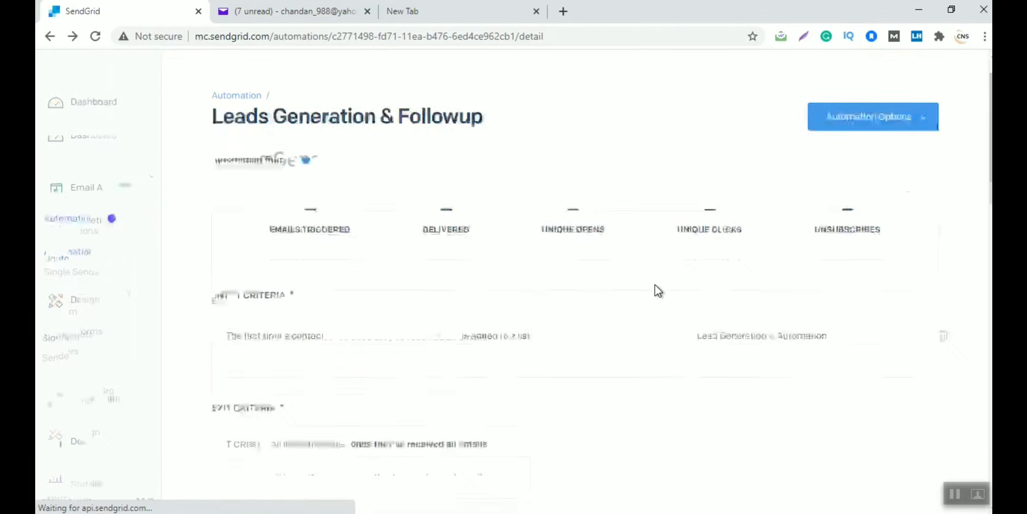
{"action": "scroll", "coordinate": [655, 284], "scroll_direction": "down", "scroll_amount": 12}
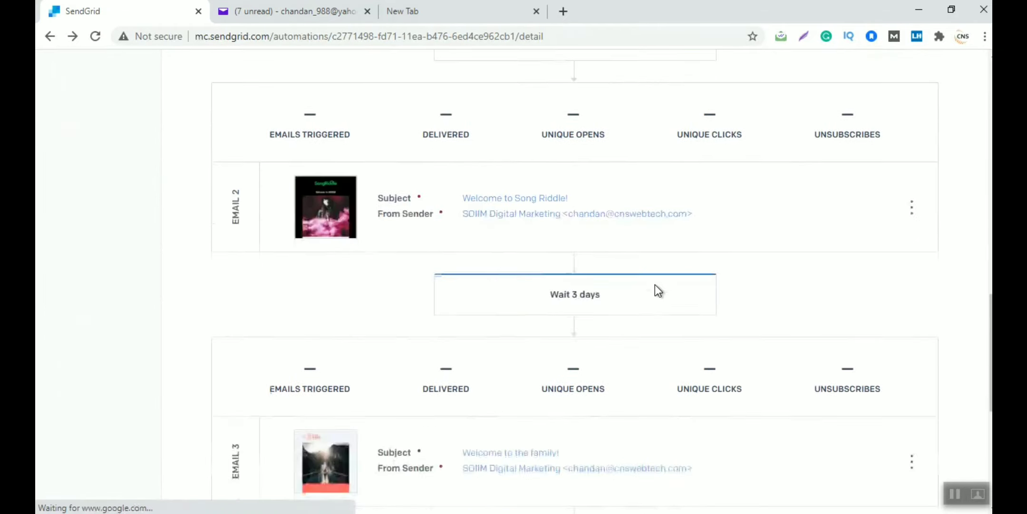
{"action": "scroll", "coordinate": [655, 284], "scroll_direction": "up", "scroll_amount": 20}
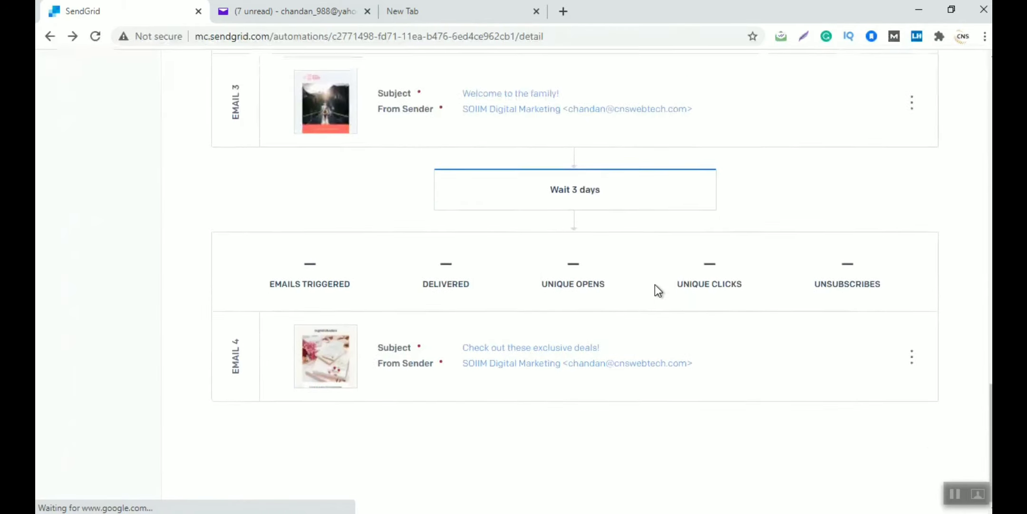
{"action": "scroll", "coordinate": [655, 284], "scroll_direction": "down", "scroll_amount": 3}
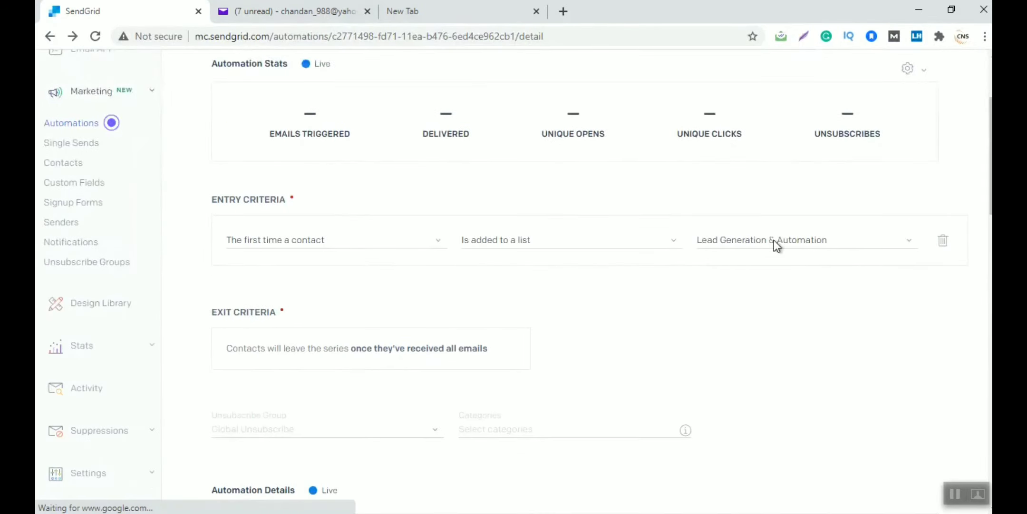
From Contacts, start a CSV upload that adds contacts to the existing Lead Generation & Automation list
{"action": "left_click", "coordinate": [72, 164]}
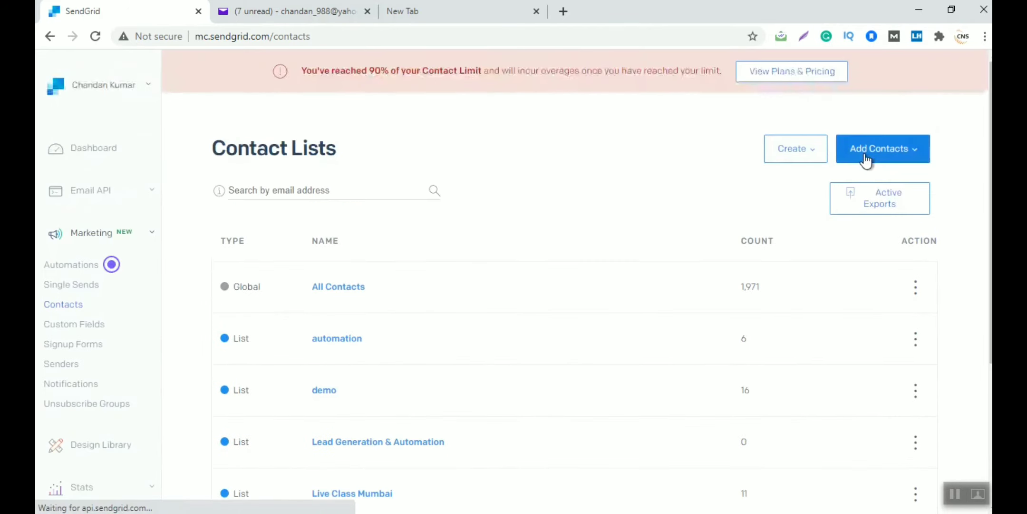
{"action": "left_click", "coordinate": [864, 160]}
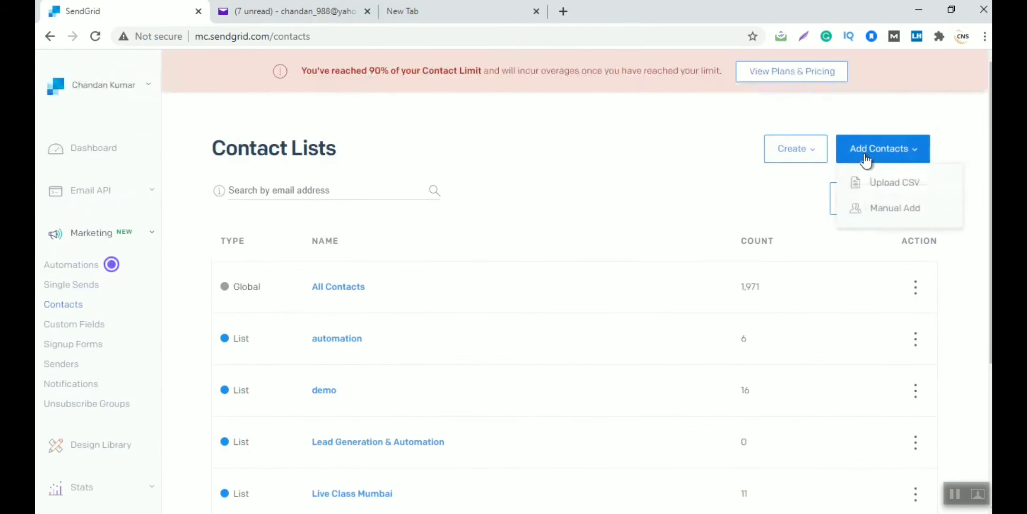
{"action": "left_click", "coordinate": [893, 194]}
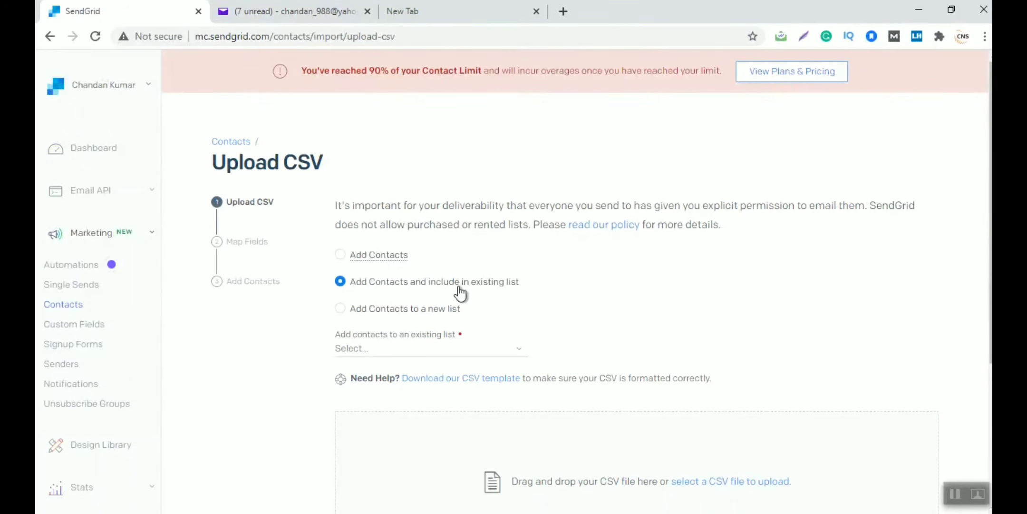
{"action": "left_click", "coordinate": [444, 344]}
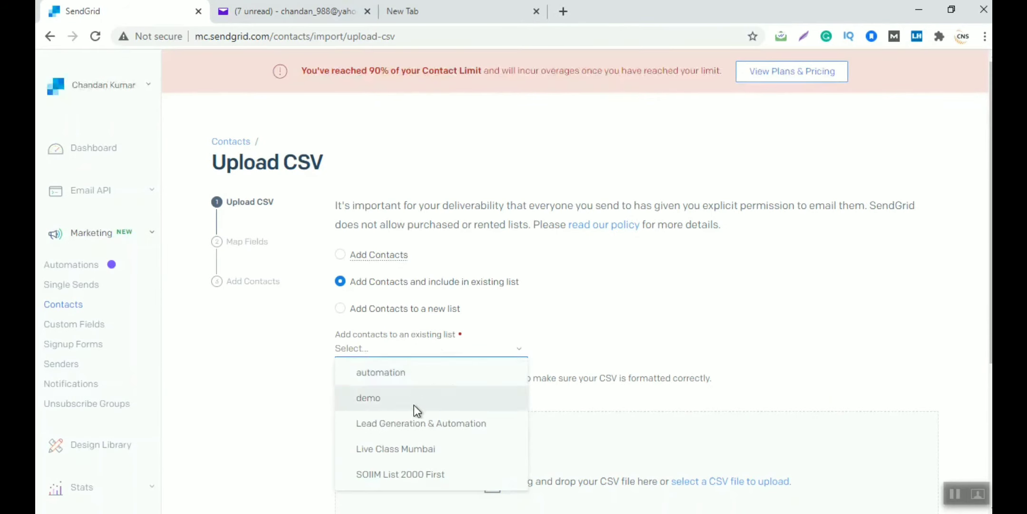
{"action": "left_click", "coordinate": [388, 425]}
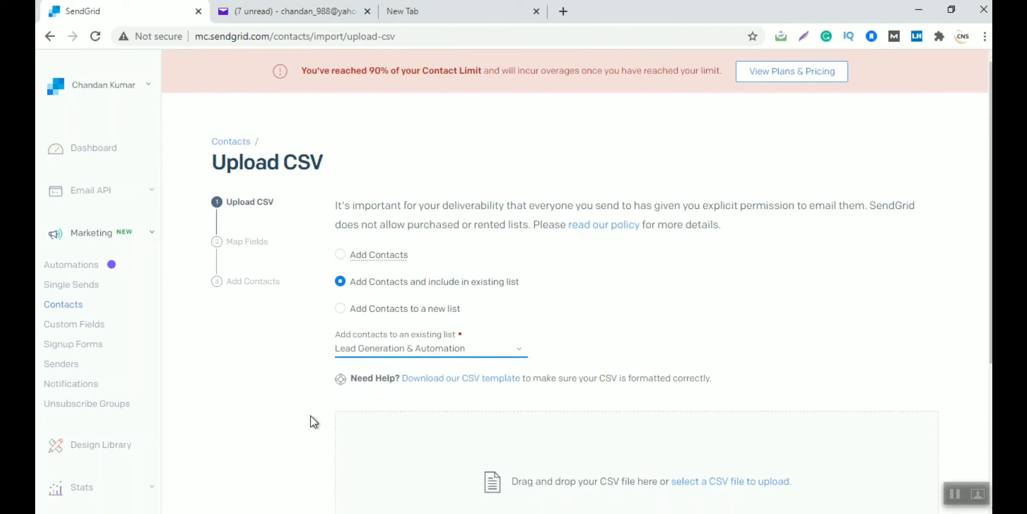
{"action": "scroll", "coordinate": [301, 415], "scroll_direction": "down", "scroll_amount": 4}
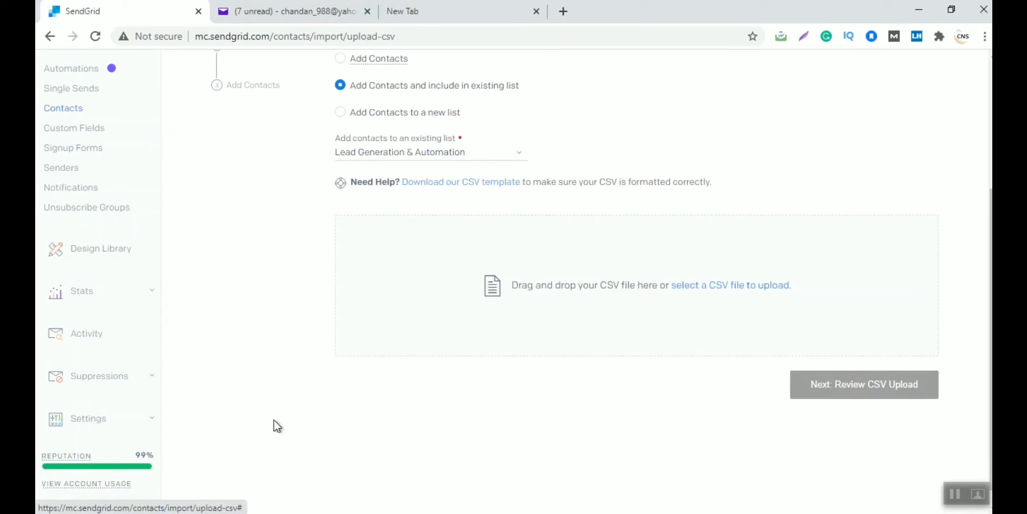
{"action": "key", "text": "super+s"}
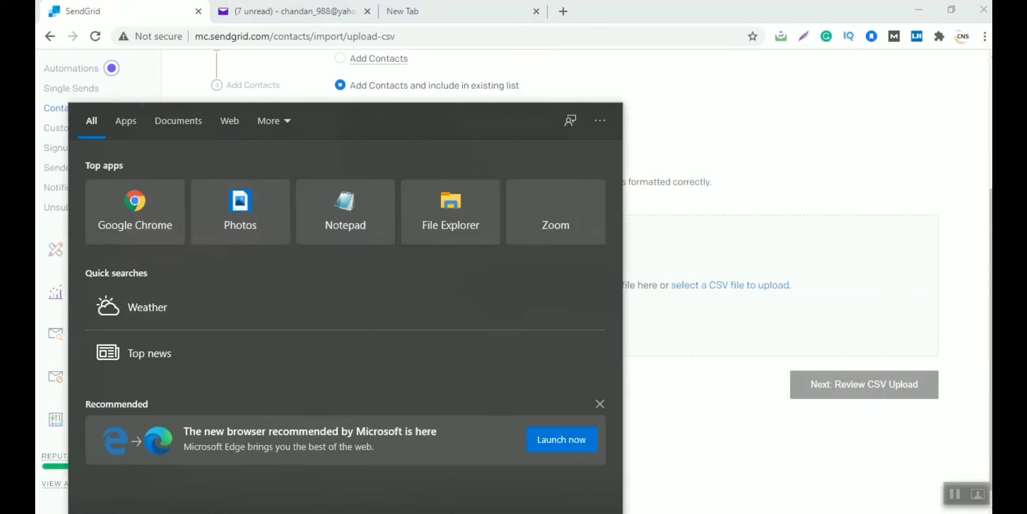
Launch Excel from Windows search and start a blank workbook
{"action": "type", "text": "e"}
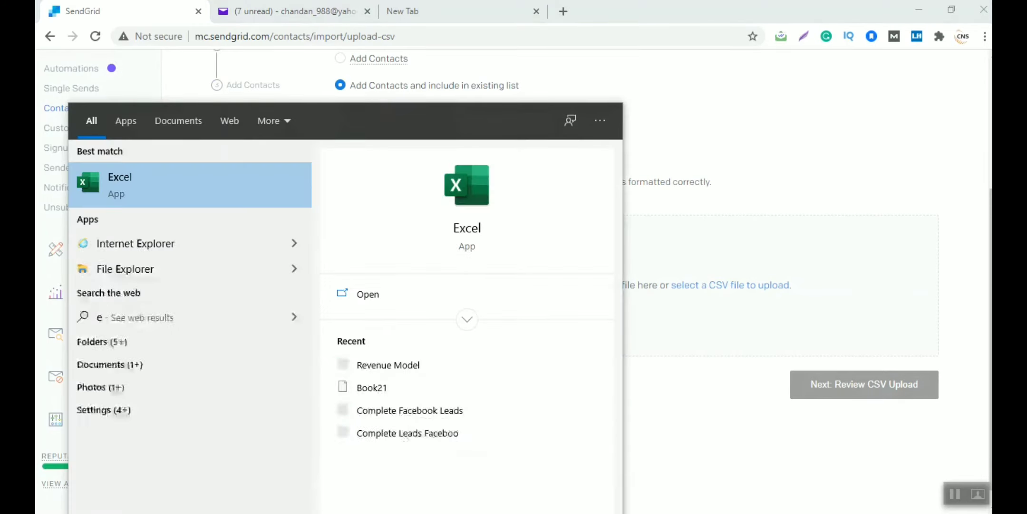
{"action": "type", "text": "xcel"}
{"action": "key", "text": "Return"}
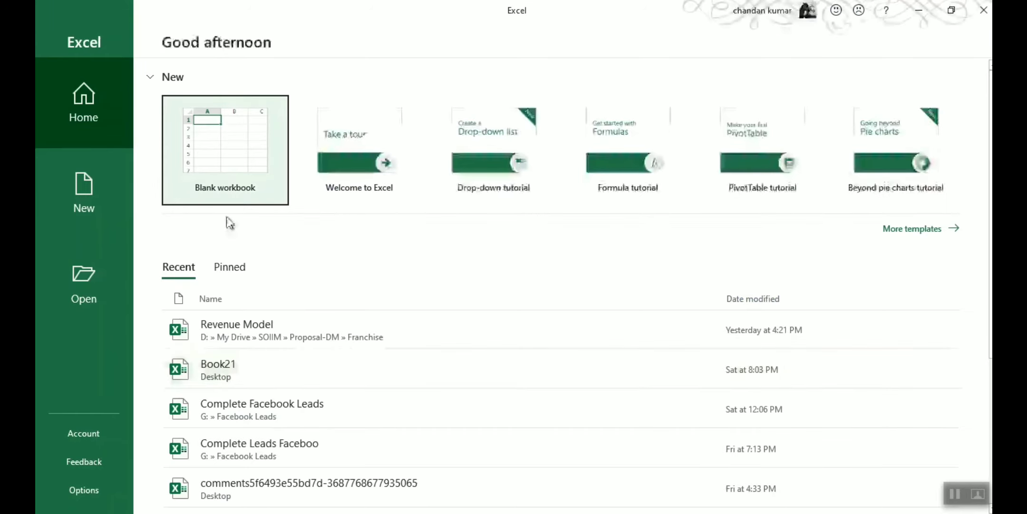
{"action": "left_click", "coordinate": [212, 164]}
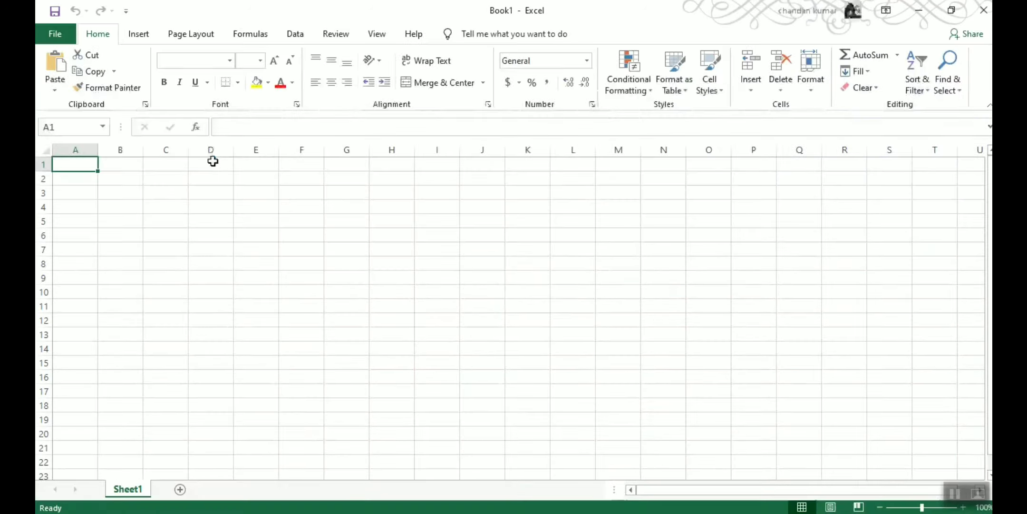
Enter the column headers name, email and phone in A1:C1
{"action": "type", "text": "name"}
{"action": "key", "text": "Tab"}
{"action": "type", "text": "email"}
{"action": "key", "text": "Tab"}
{"action": "type", "text": "phone"}
{"action": "key", "text": "Tab"}
{"action": "key", "text": "Return"}
Fill row 2 with the contact's name, e-mail address and phone number, then widen column B
{"action": "type", "text": "chandan"}
{"action": "key", "text": "Tab"}
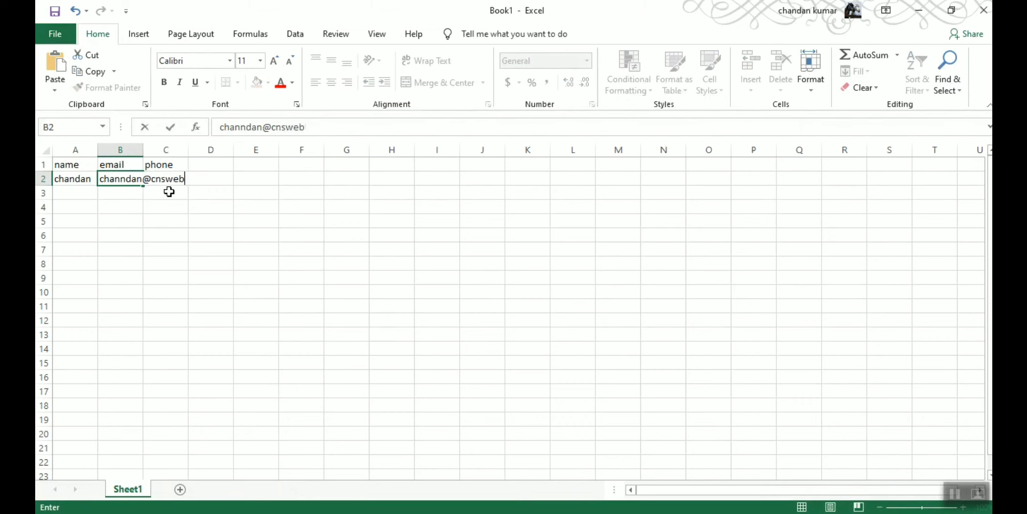
{"action": "key", "text": "Tab"}
{"action": "key", "text": "Return"}
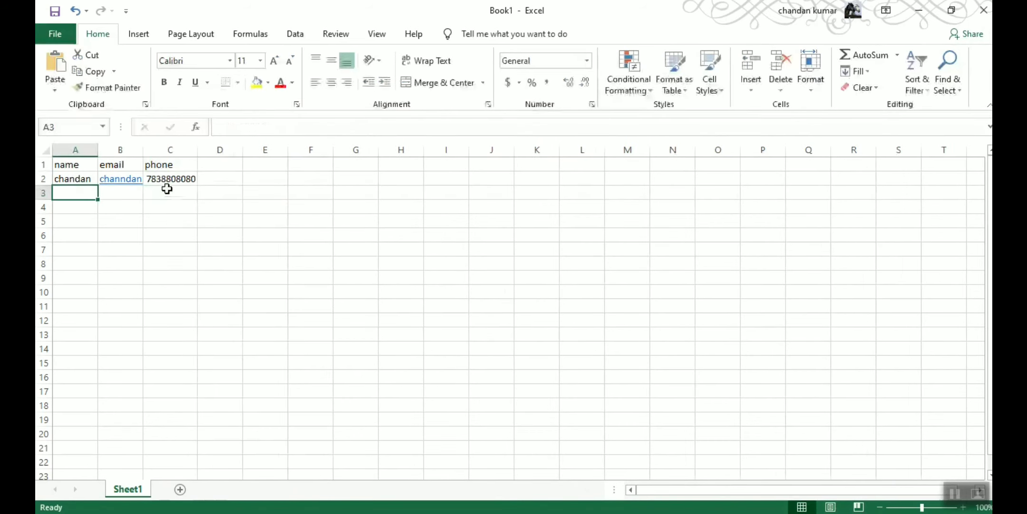
{"action": "double_click", "coordinate": [143, 153]}
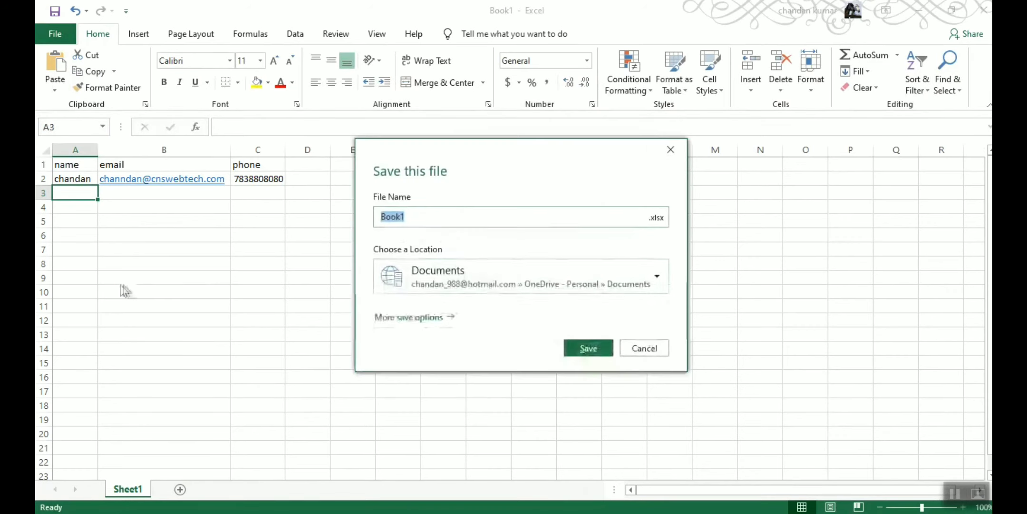
Choose the Desktop as the save folder and CSV UTF-8 (Comma delimited) as the file type
{"action": "left_click", "coordinate": [484, 279]}
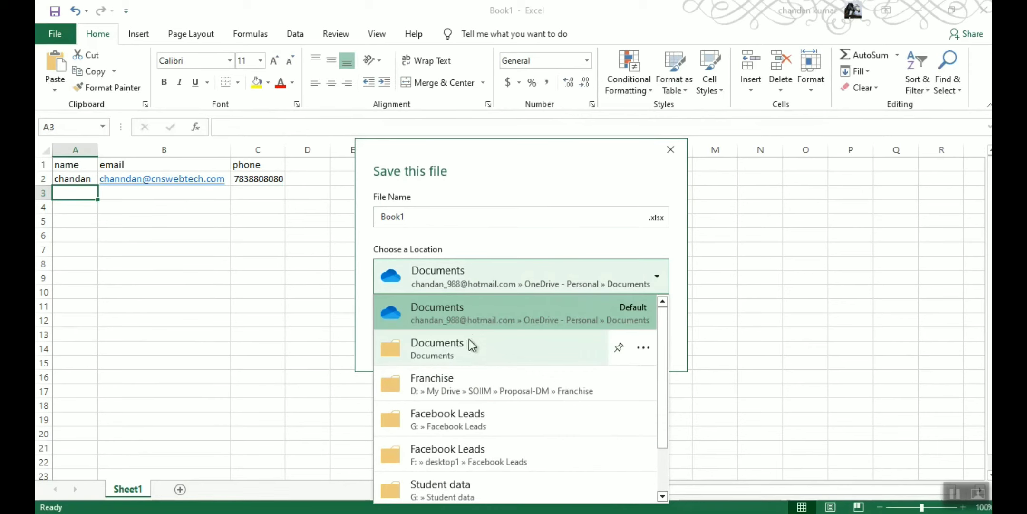
{"action": "scroll", "coordinate": [496, 467], "scroll_direction": "down", "scroll_amount": 3}
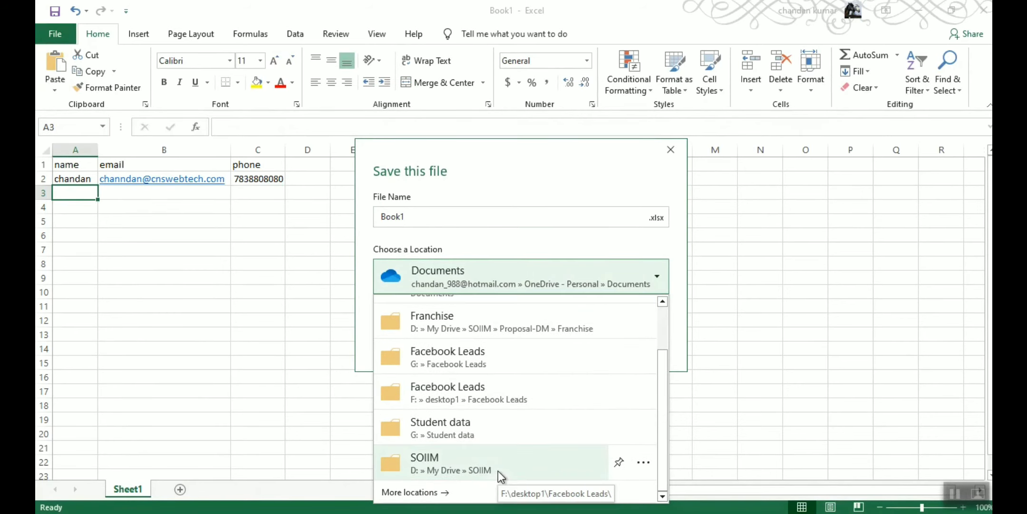
{"action": "scroll", "coordinate": [438, 440], "scroll_direction": "up", "scroll_amount": 3}
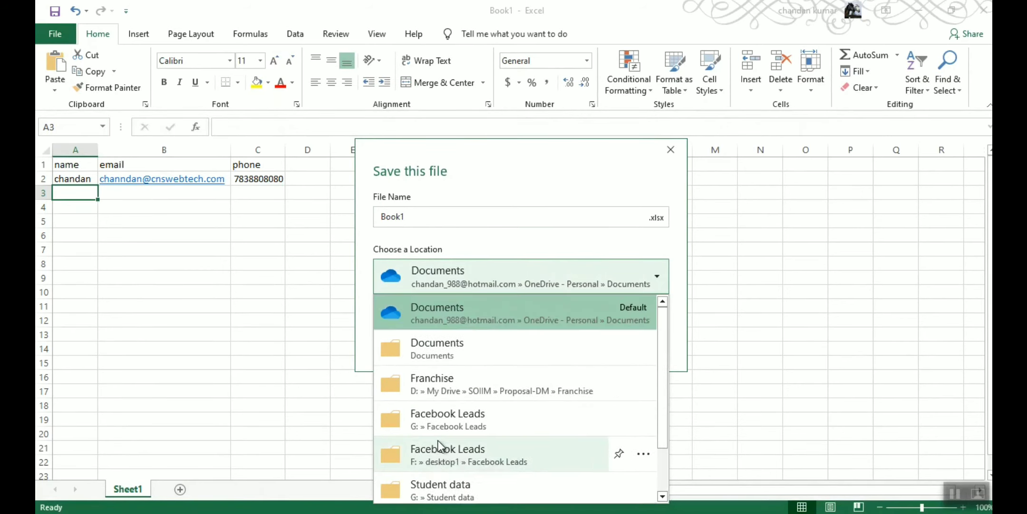
{"action": "left_click", "coordinate": [502, 189]}
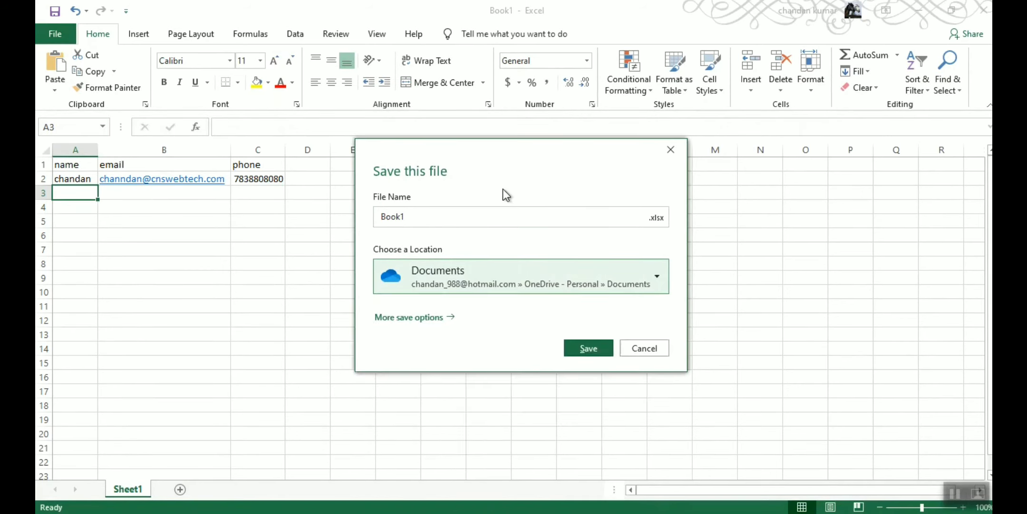
{"action": "left_click", "coordinate": [433, 316]}
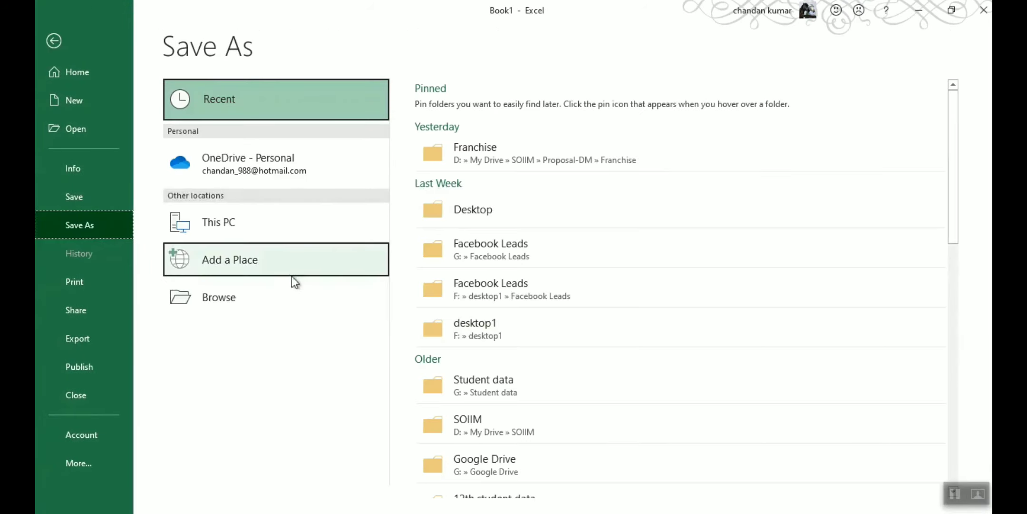
{"action": "left_click", "coordinate": [453, 205]}
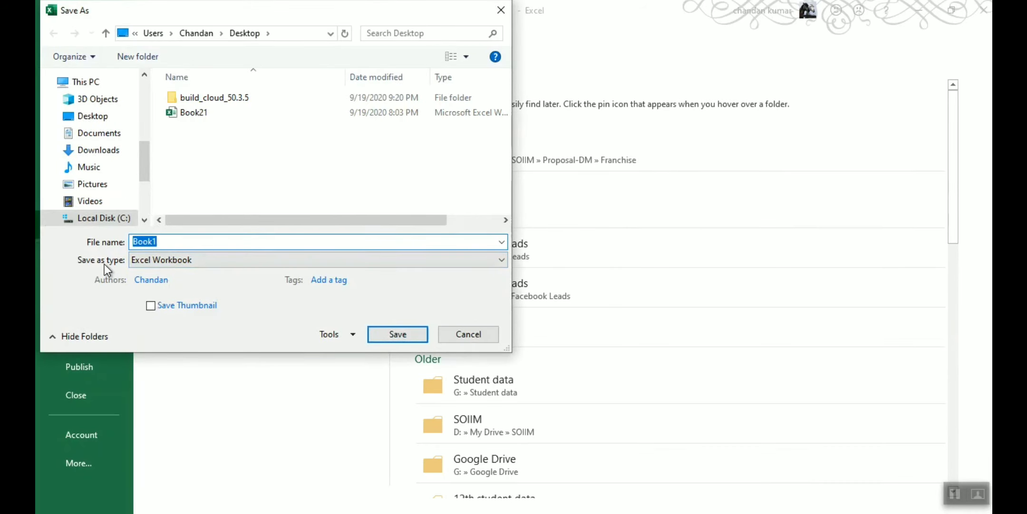
{"action": "left_click", "coordinate": [169, 261]}
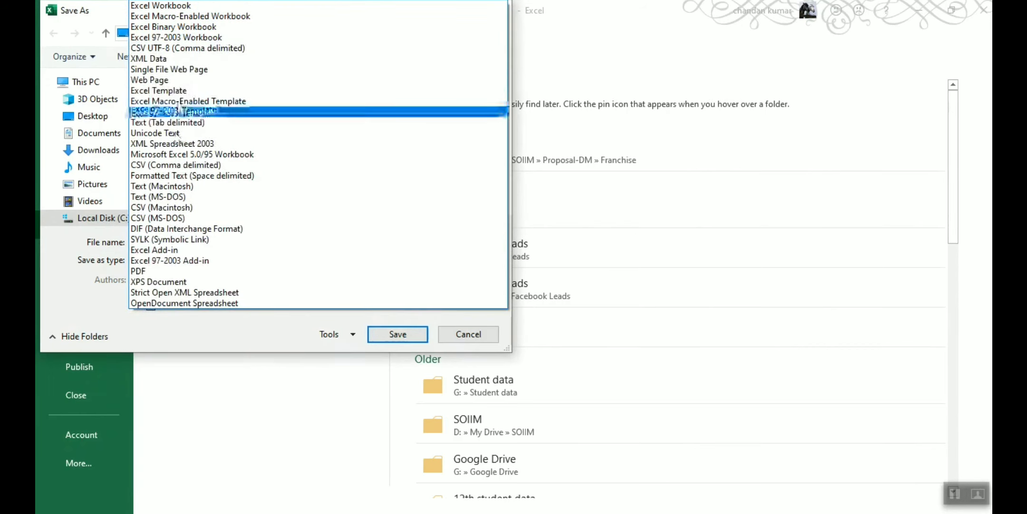
{"action": "left_click", "coordinate": [181, 48]}
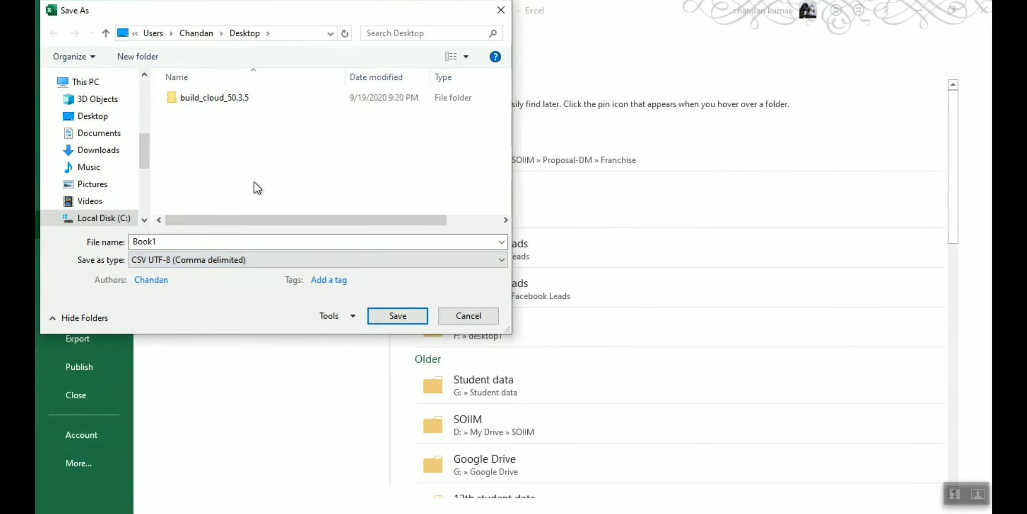
Name the file 'sample', save it, and close Excel
{"action": "double_click", "coordinate": [194, 240]}
{"action": "type", "text": "mle"}
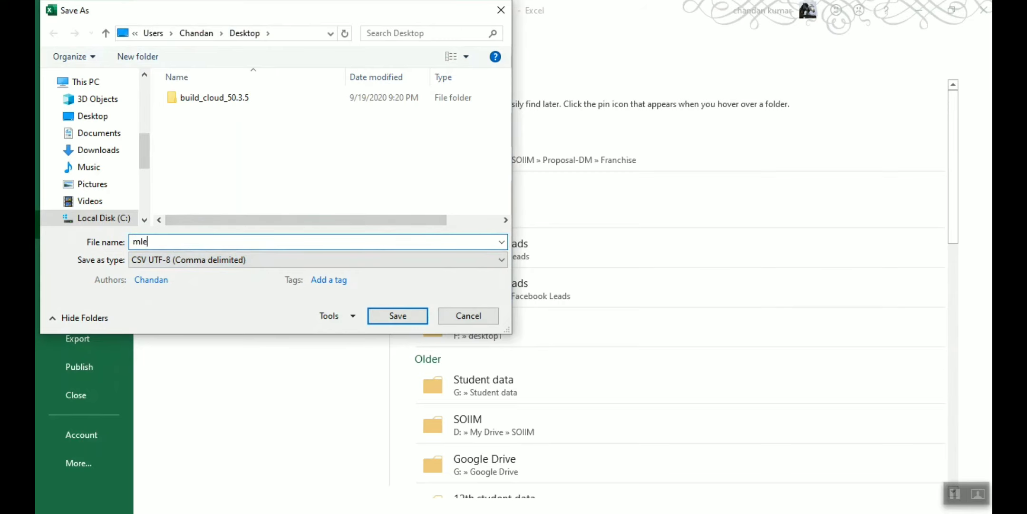
{"action": "type", "text": "samp"}
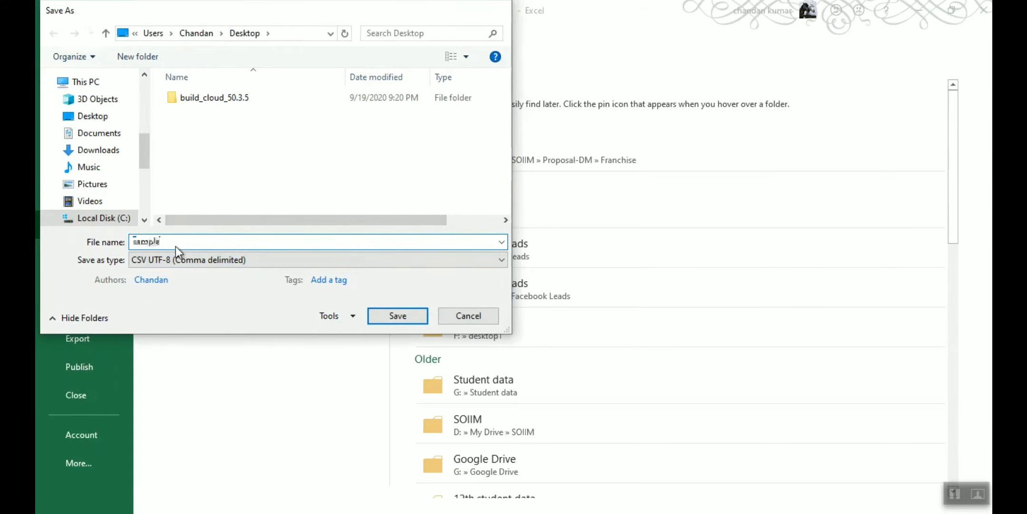
{"action": "key", "text": "Return"}
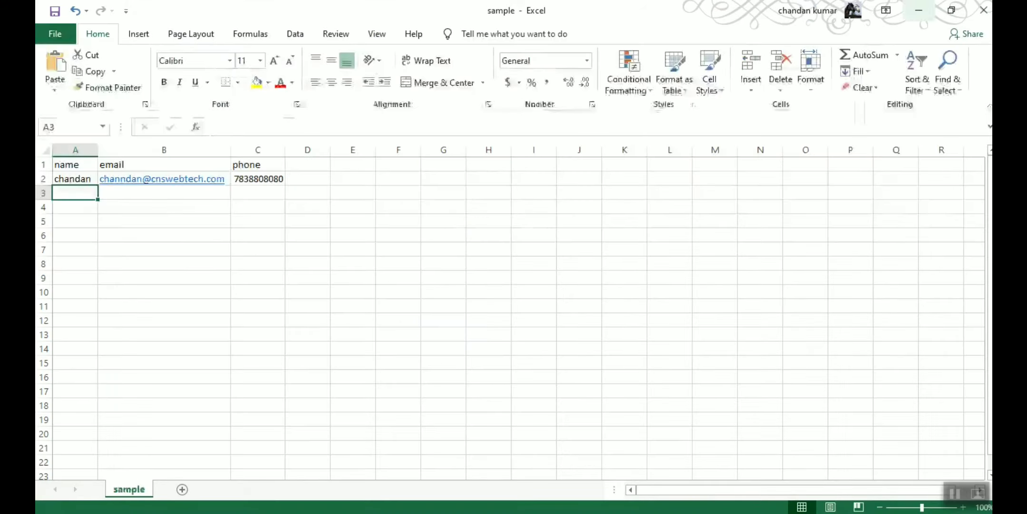
{"action": "left_click", "coordinate": [983, 10]}
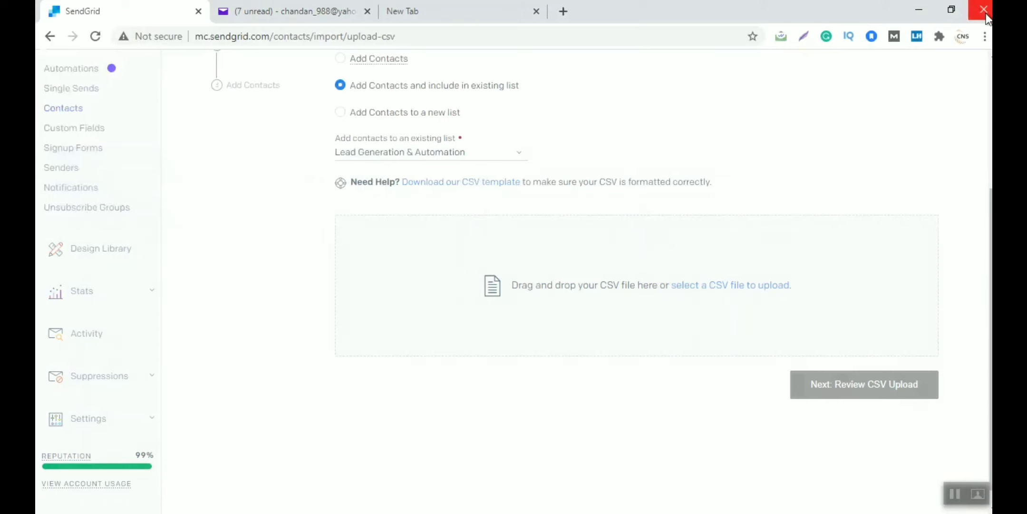
Upload sample.csv from the Desktop and continue to the CSV review
{"action": "left_click", "coordinate": [703, 285]}
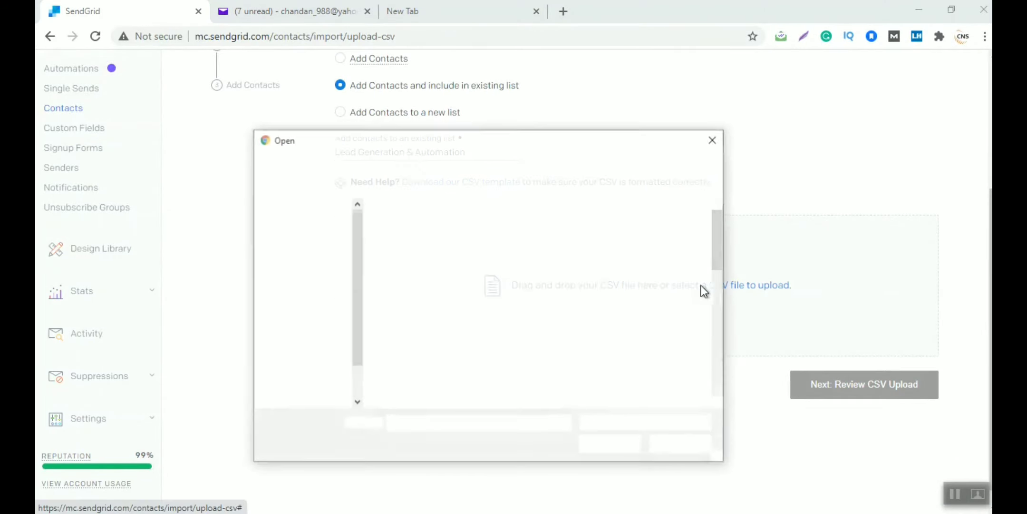
{"action": "left_click", "coordinate": [438, 272]}
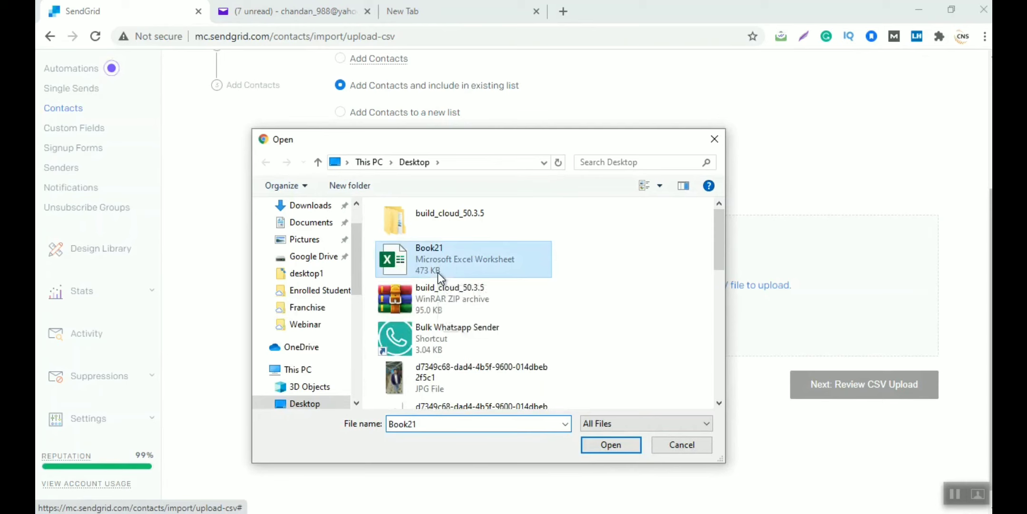
{"action": "key", "text": "s"}
{"action": "key", "text": "Return"}
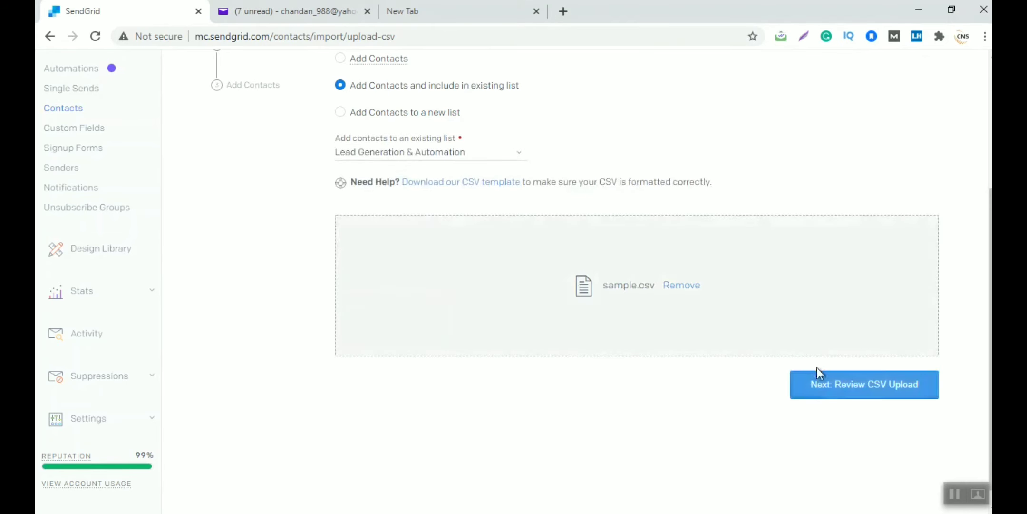
{"action": "left_click", "coordinate": [836, 385]}
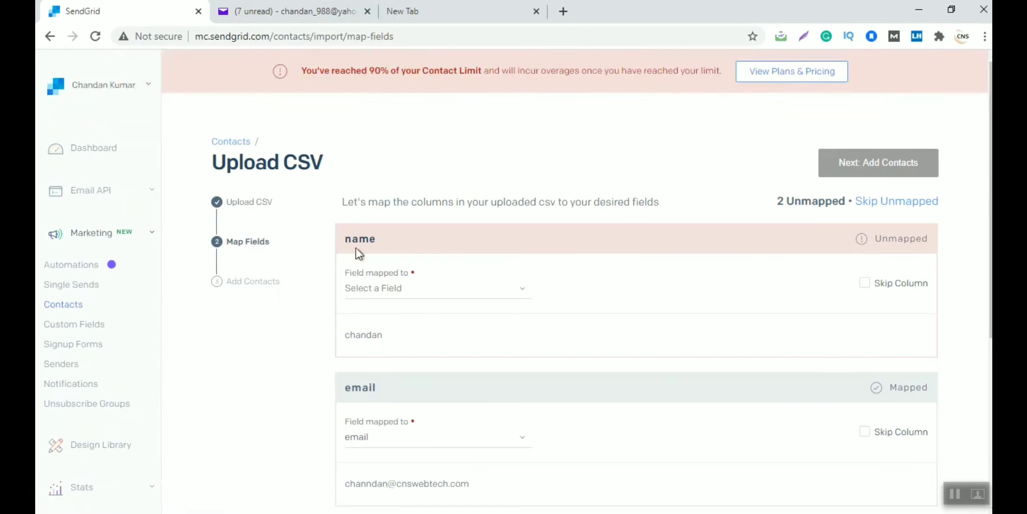
Map name to first_name, email to email and phone to phone_number, then add the contacts
{"action": "left_click", "coordinate": [369, 288]}
{"action": "left_click", "coordinate": [386, 350]}
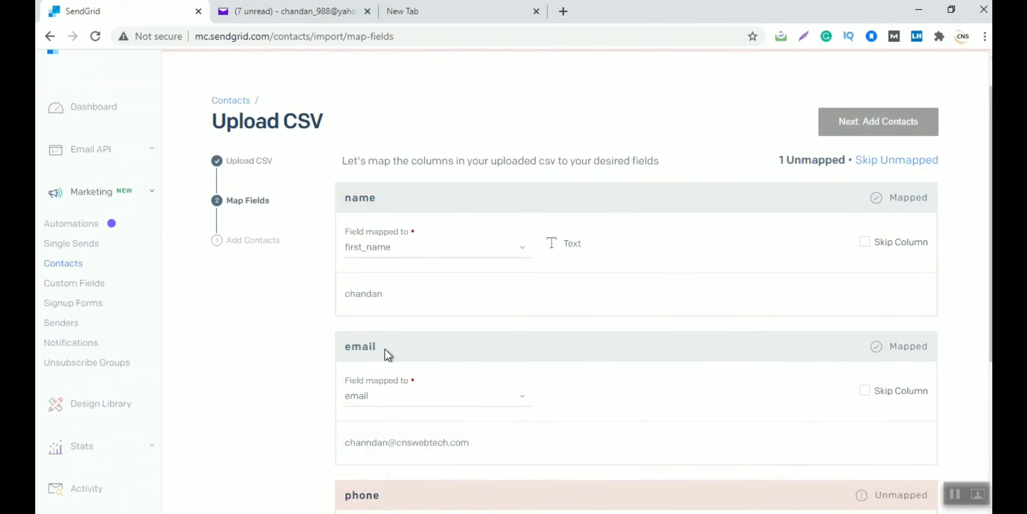
{"action": "scroll", "coordinate": [384, 348], "scroll_direction": "down", "scroll_amount": 2}
{"action": "left_click", "coordinate": [379, 292]}
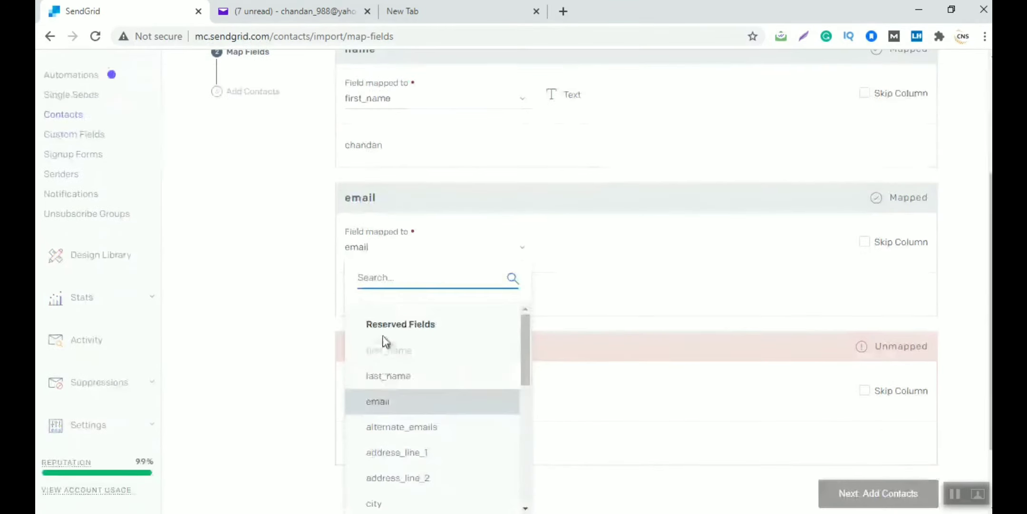
{"action": "left_click", "coordinate": [387, 402]}
{"action": "scroll", "coordinate": [386, 401], "scroll_direction": "down", "scroll_amount": 2}
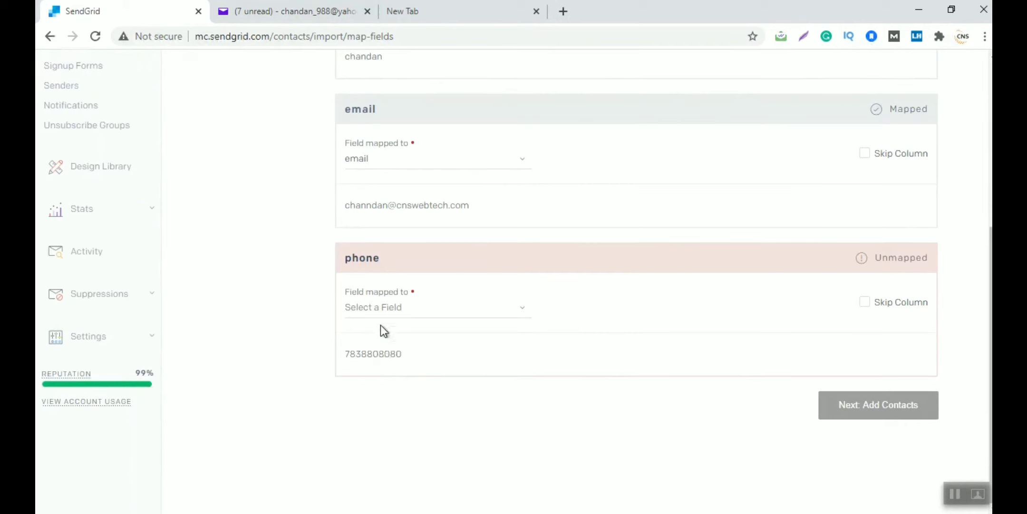
{"action": "left_click", "coordinate": [381, 309]}
{"action": "type", "text": "phone"}
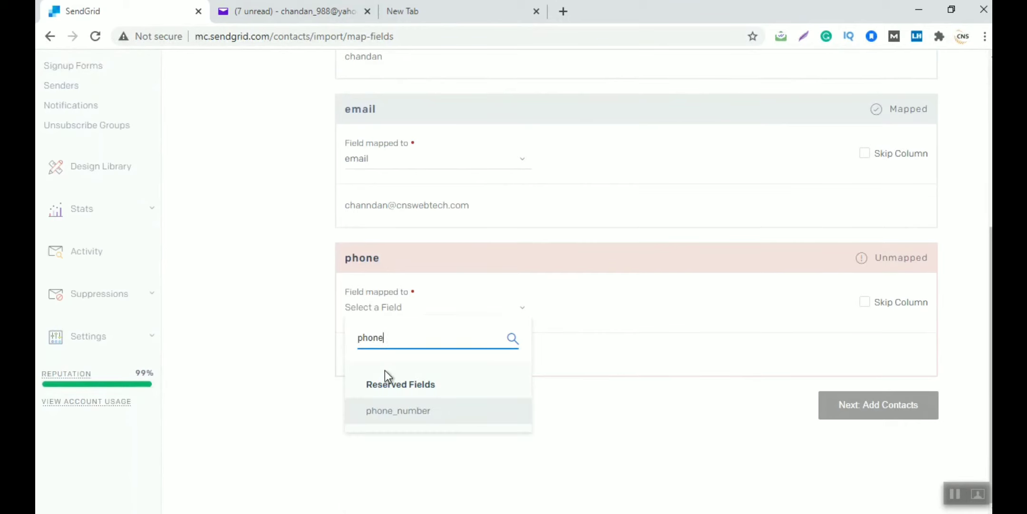
{"action": "left_click", "coordinate": [401, 410]}
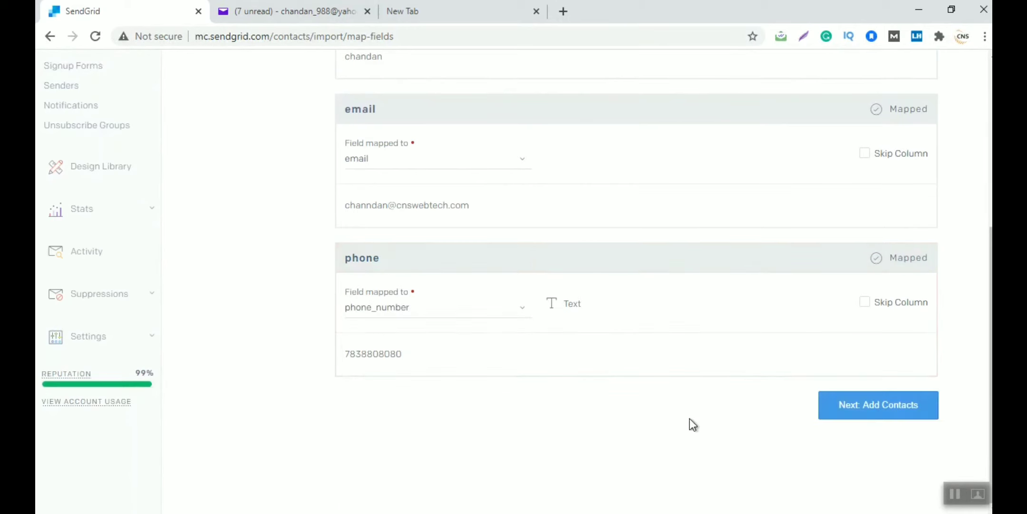
{"action": "left_click", "coordinate": [876, 414]}
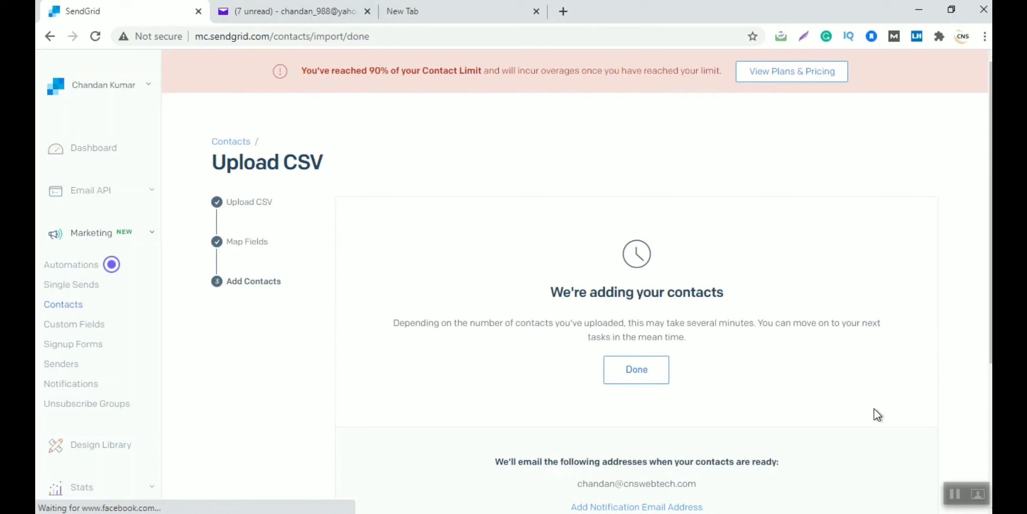
Confirm the Lead Generation & Automation list shows 1 contact, then reload the Automations page
{"action": "left_click", "coordinate": [54, 307]}
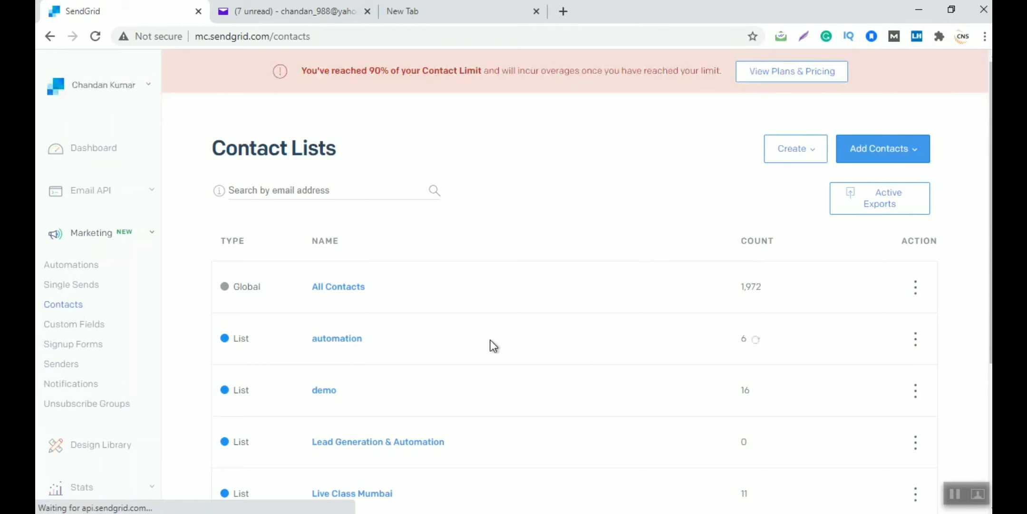
{"action": "scroll", "coordinate": [610, 314], "scroll_direction": "down", "scroll_amount": 3}
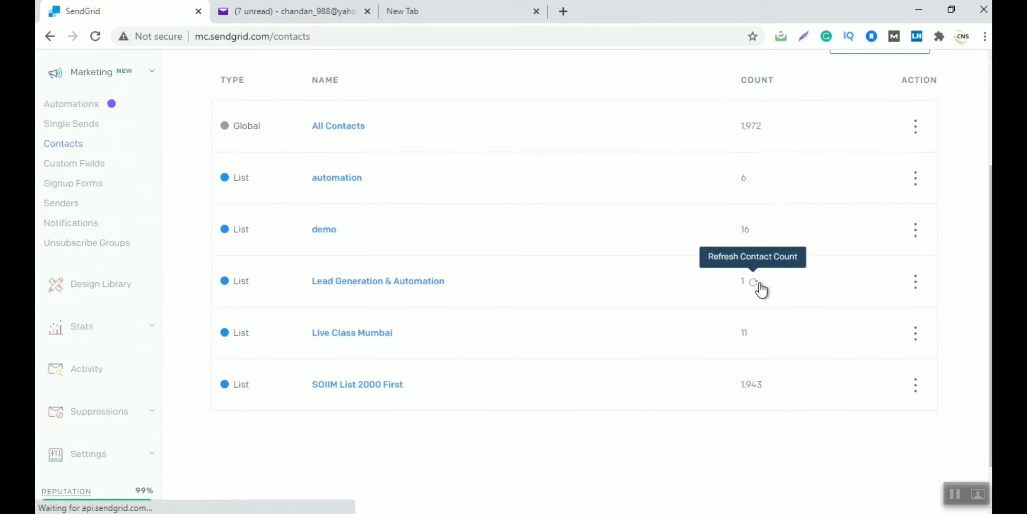
{"action": "scroll", "coordinate": [608, 287], "scroll_direction": "up", "scroll_amount": 3}
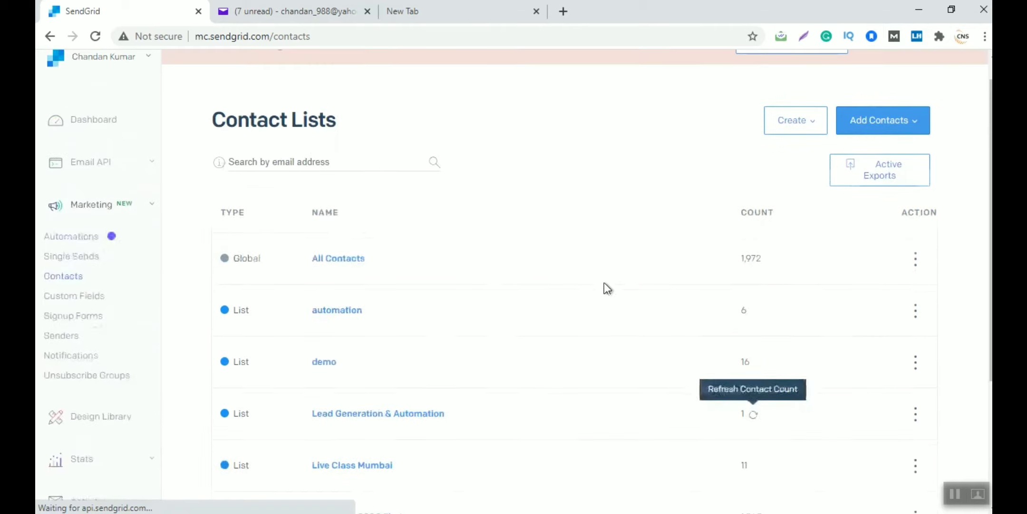
{"action": "left_click", "coordinate": [91, 238]}
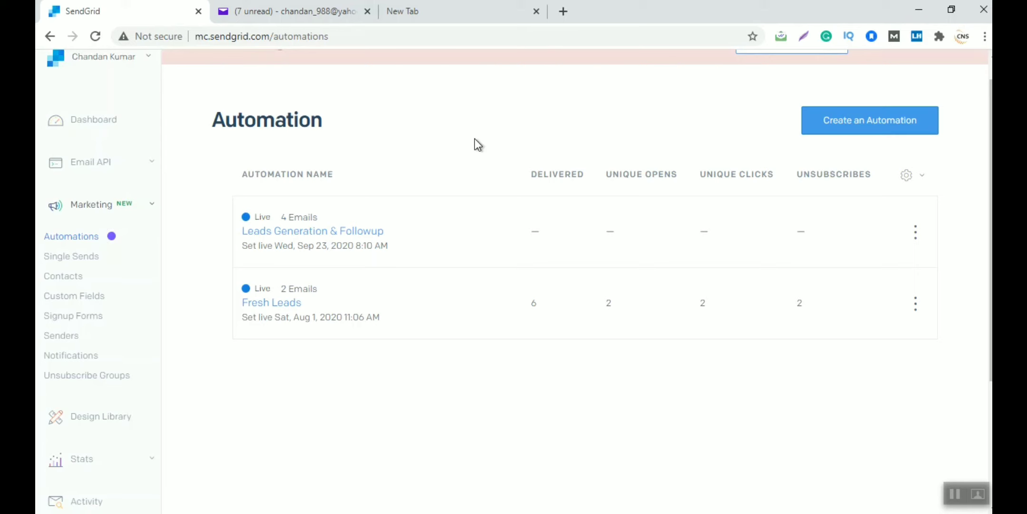
{"action": "left_click", "coordinate": [87, 38]}
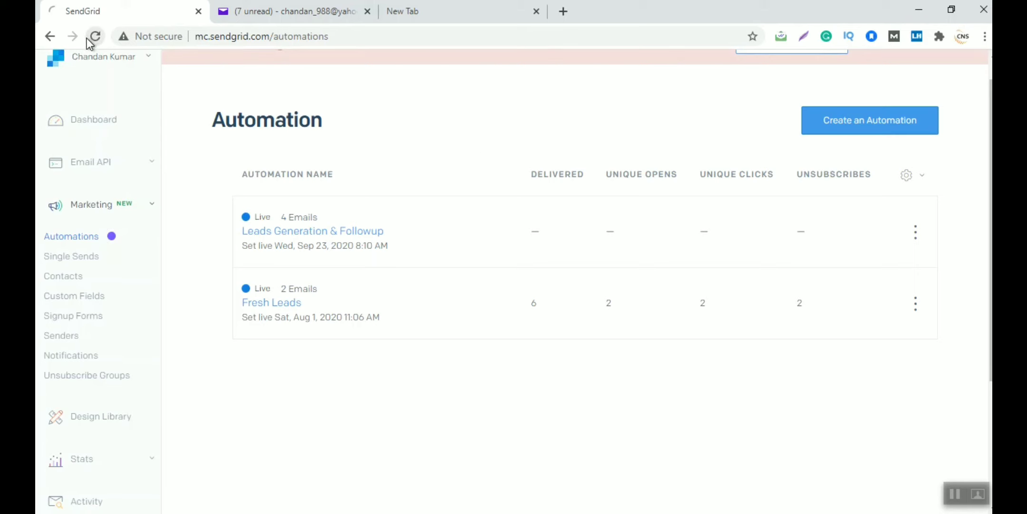